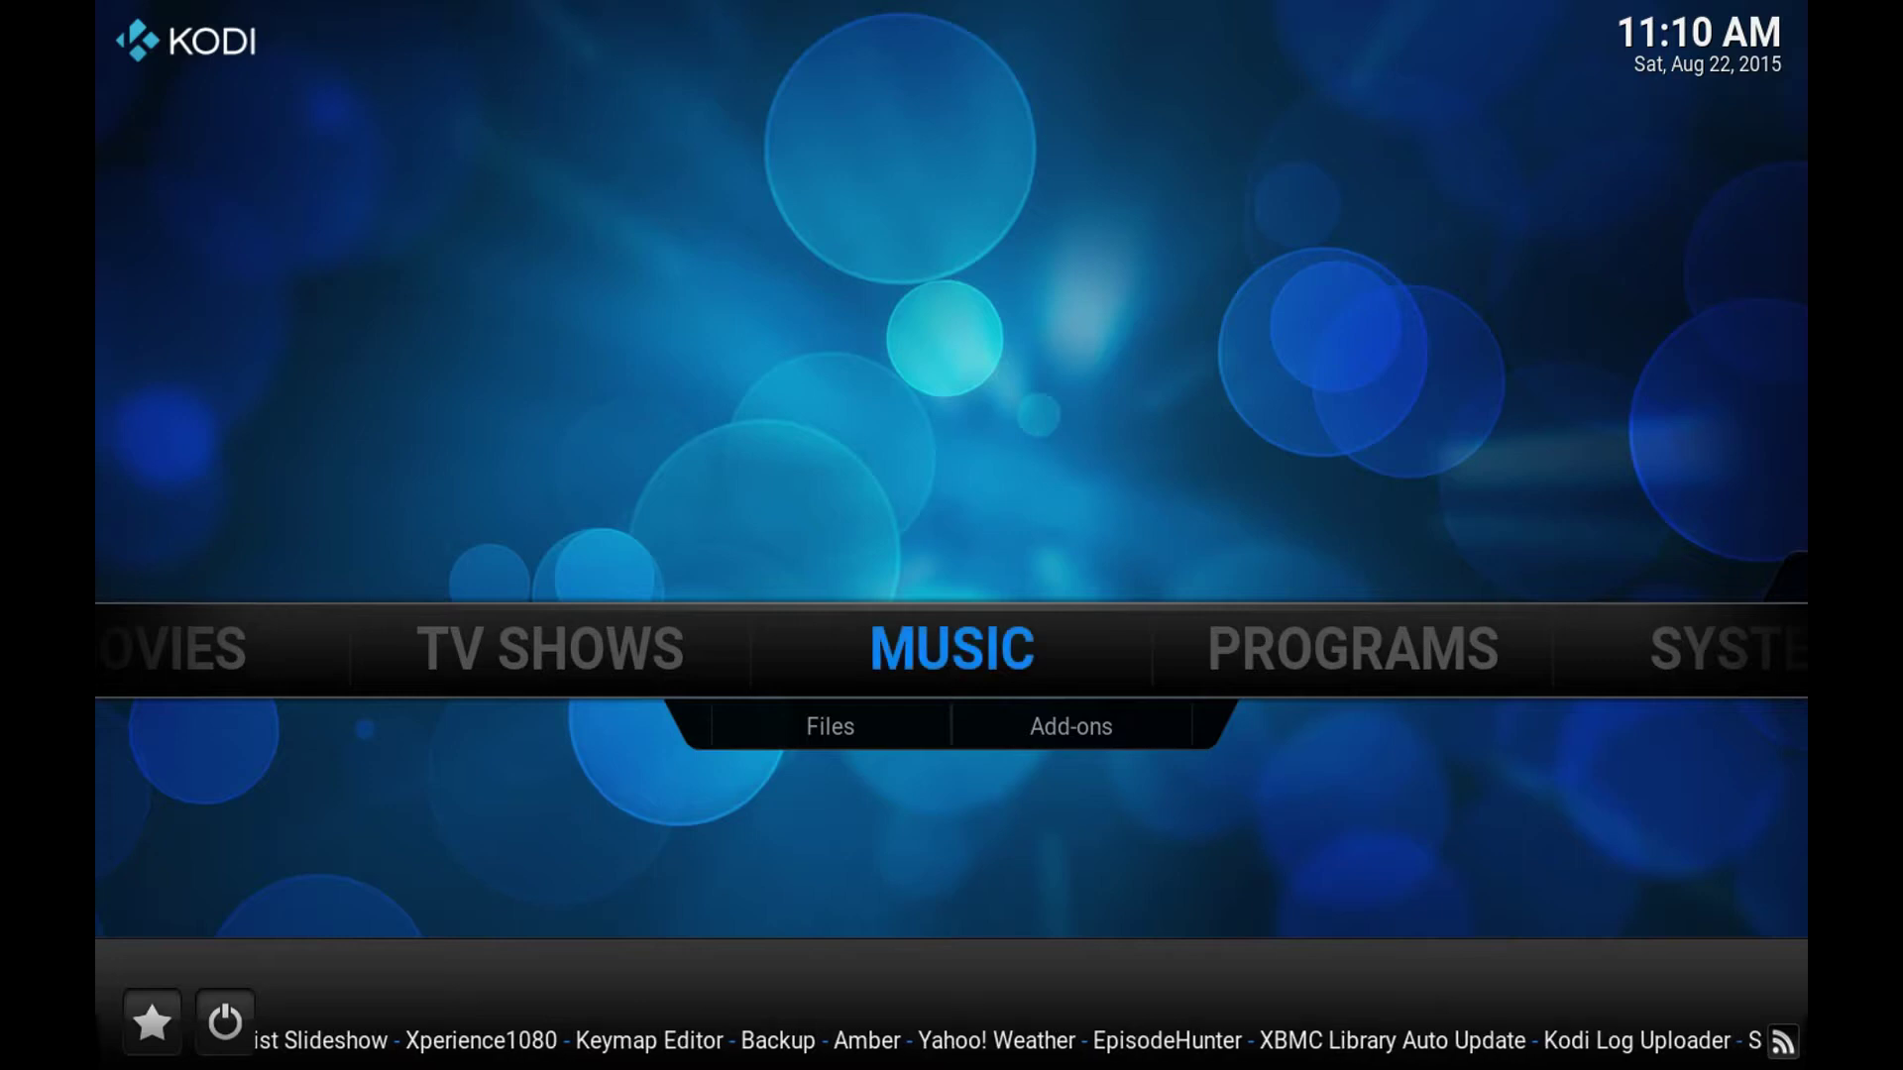
Step the home menu from TV Shows through Videos and Music, ending on Programs
{"action": "key", "text": "Left"}
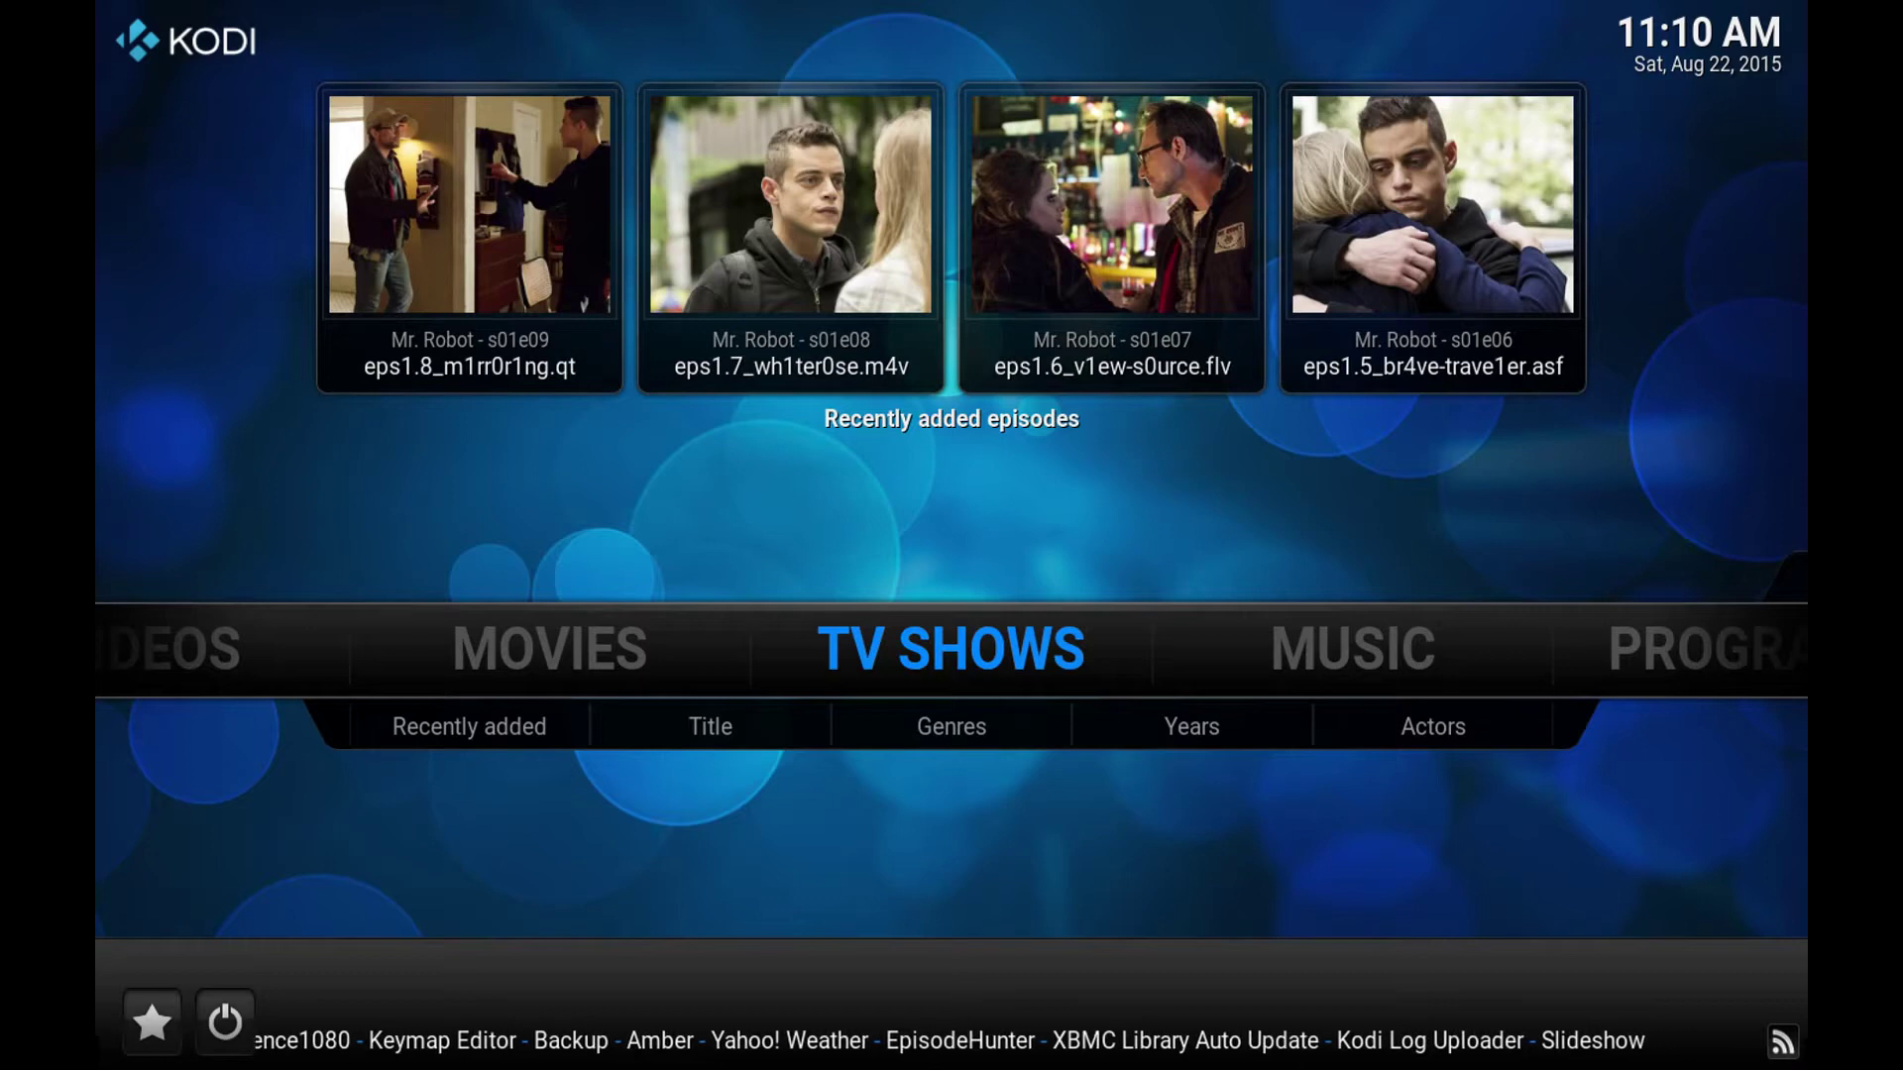
{"action": "key", "text": "Left"}
{"action": "key", "text": "Left"}
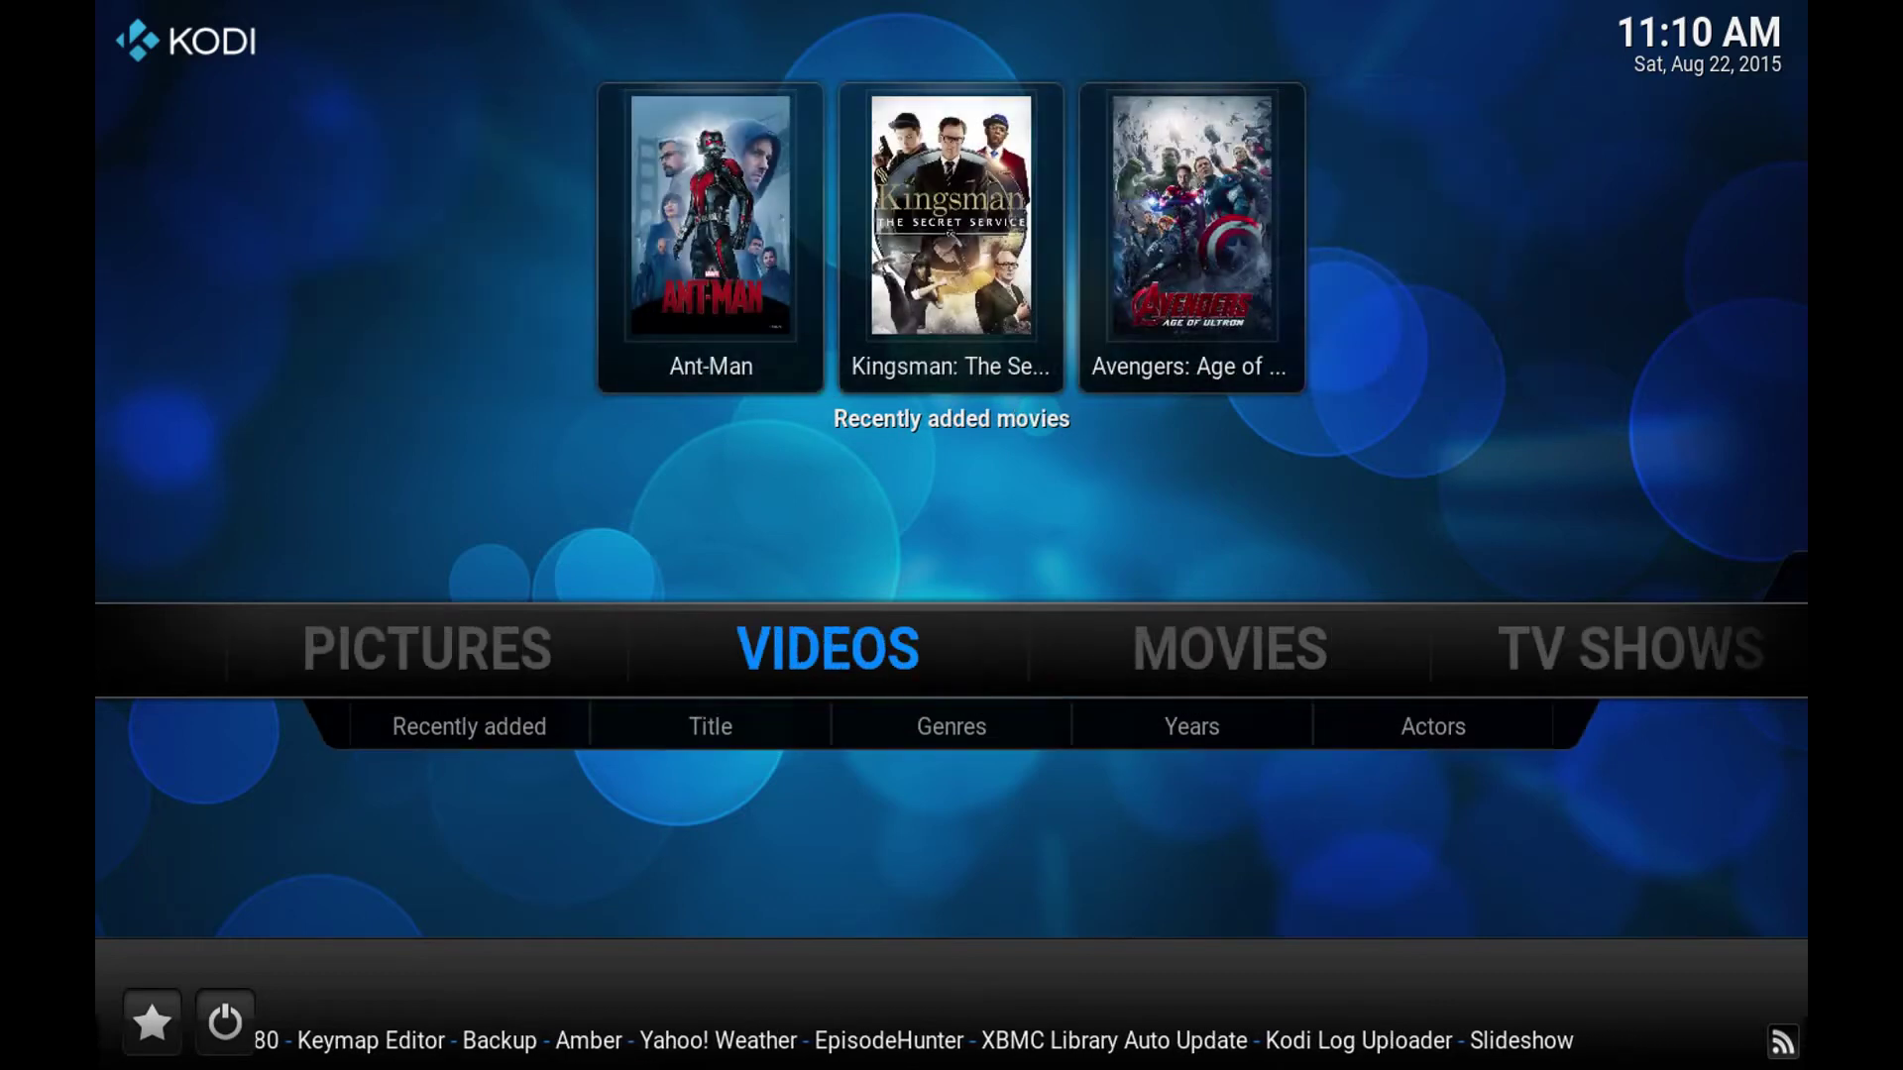
{"action": "key", "text": "Down"}
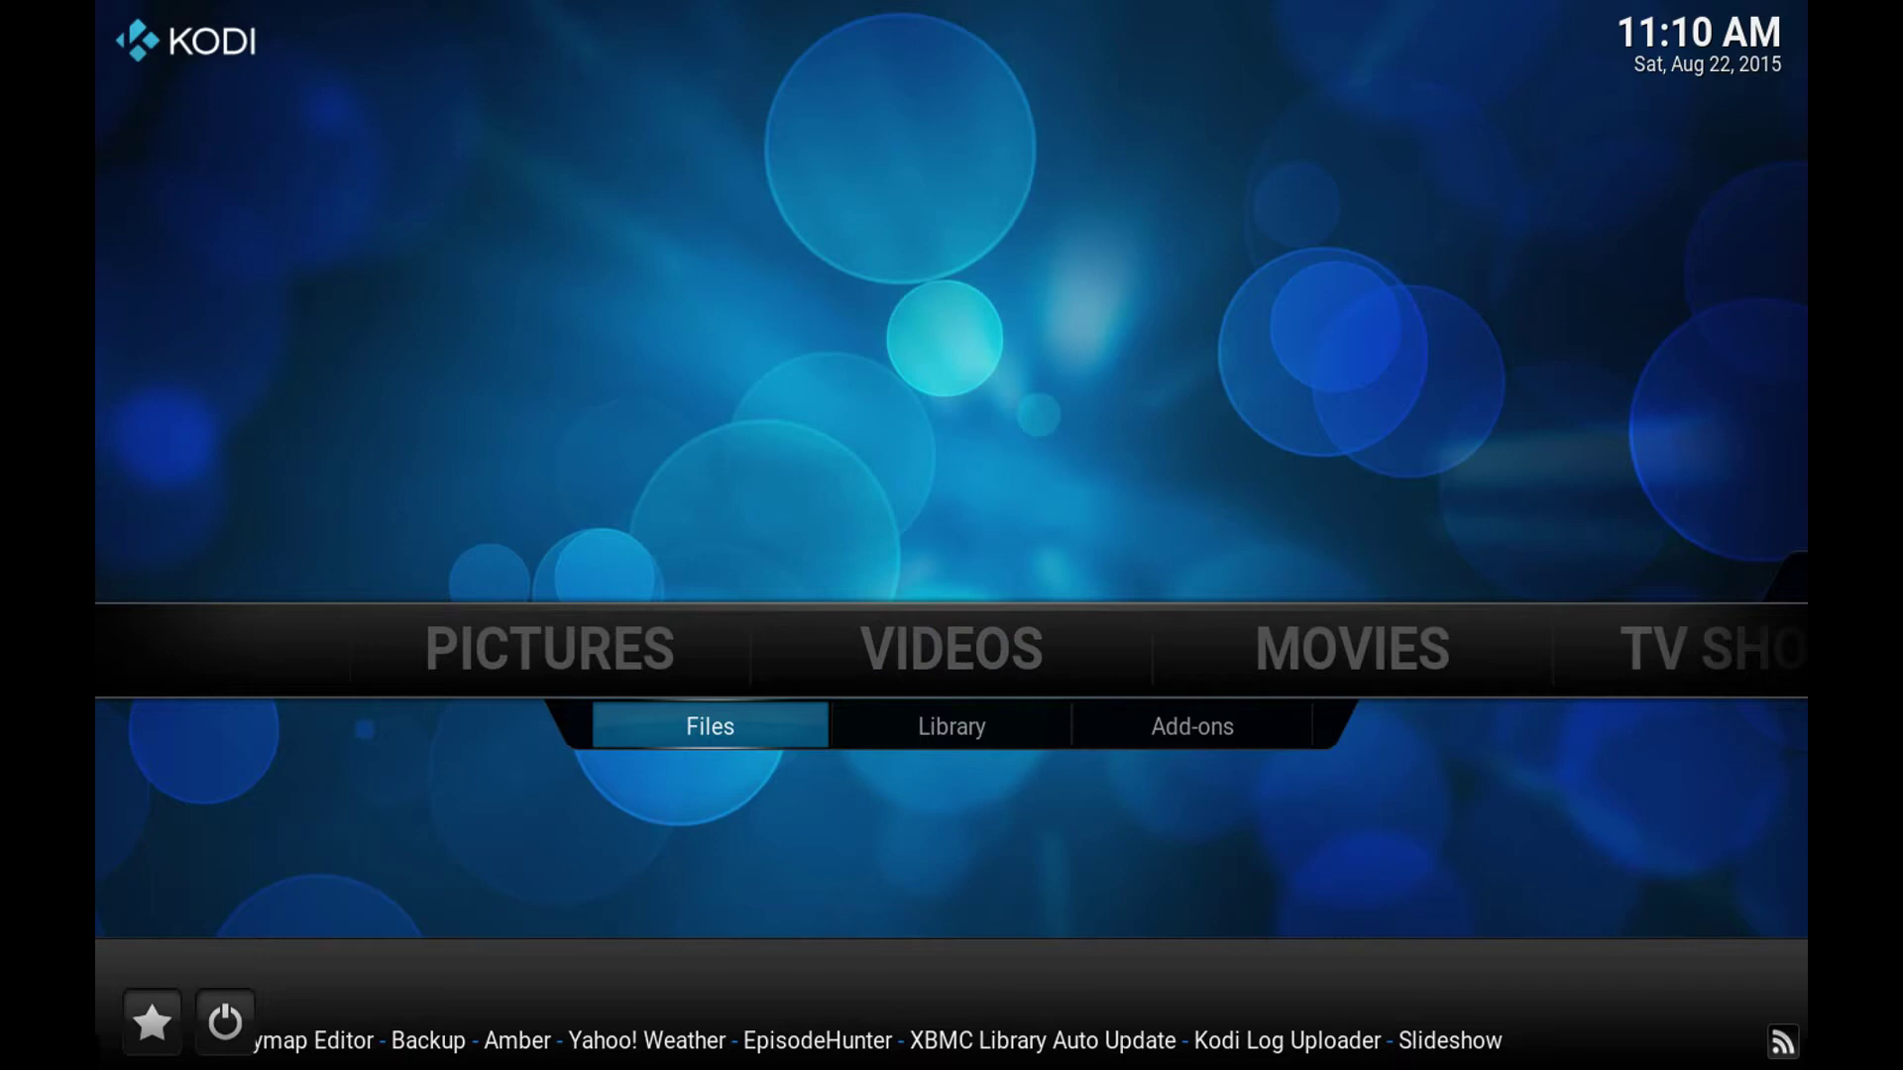
{"action": "key", "text": "Right"}
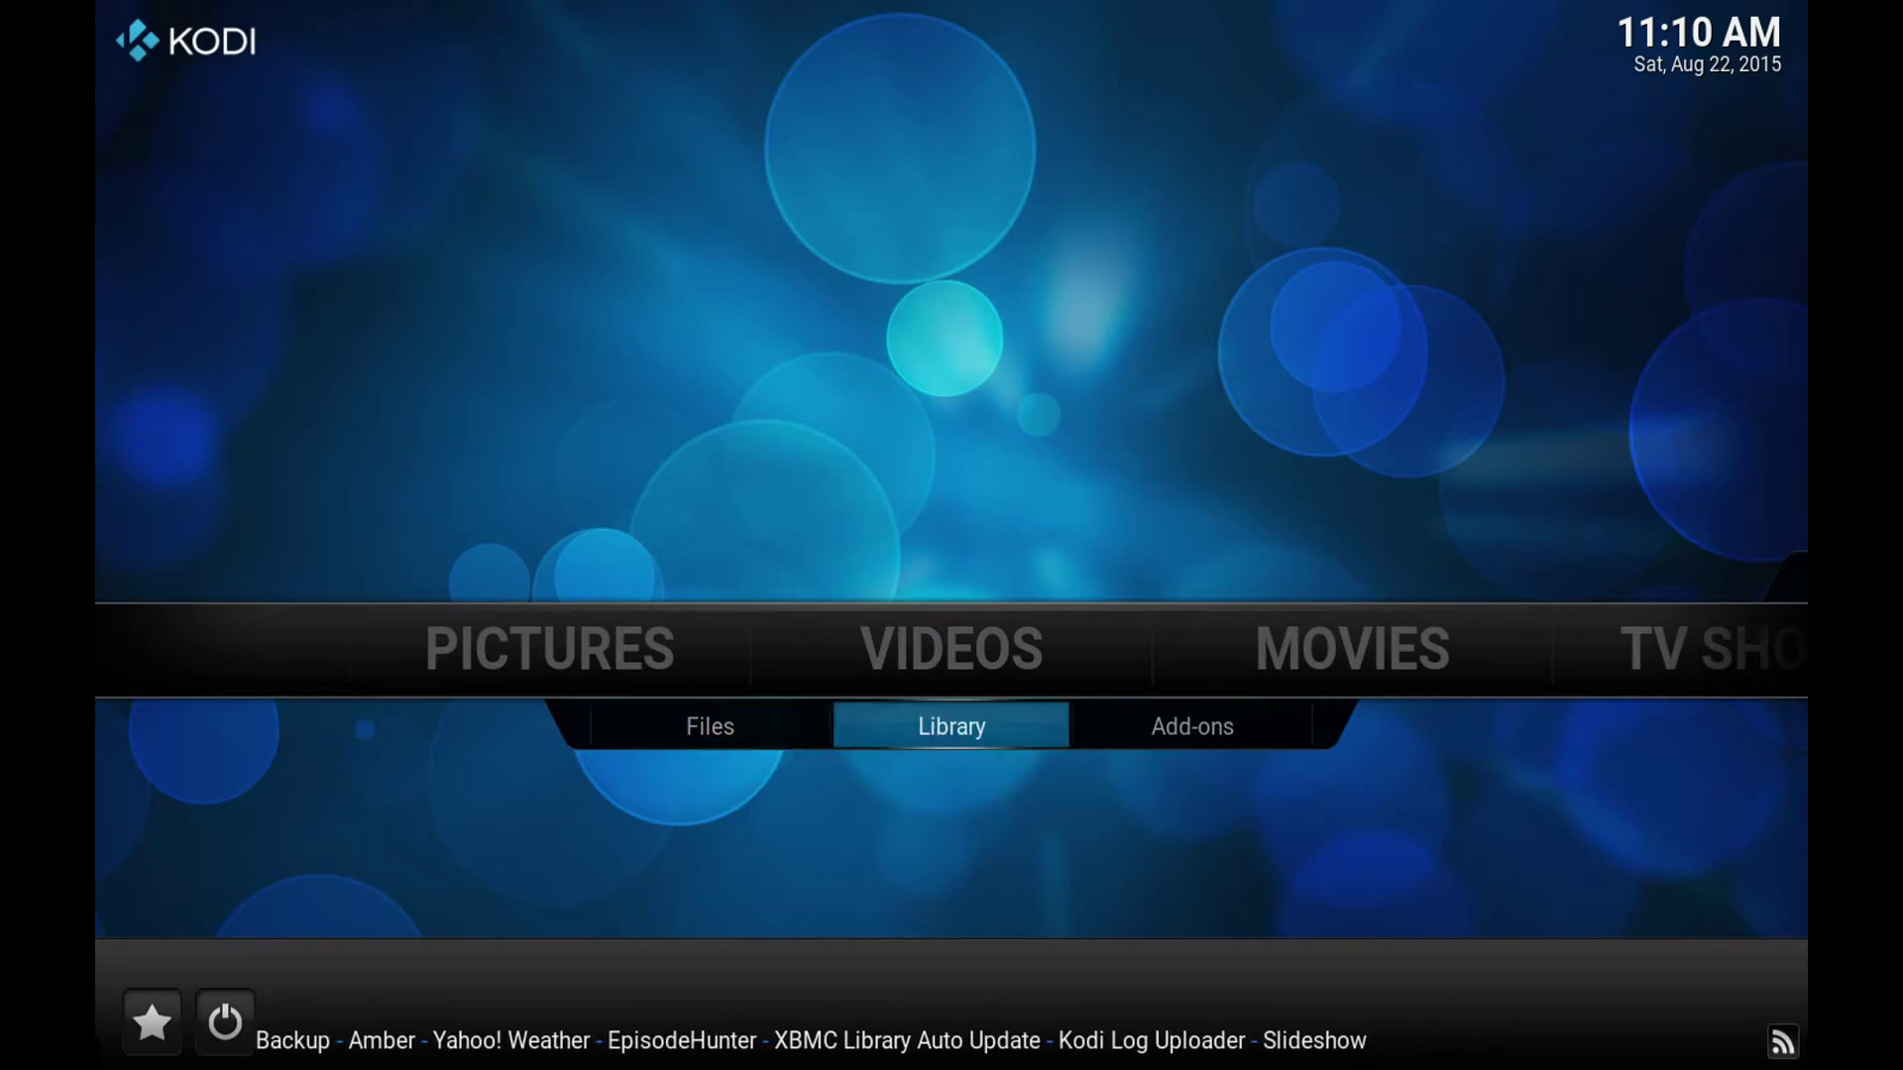
{"action": "key", "text": "Up"}
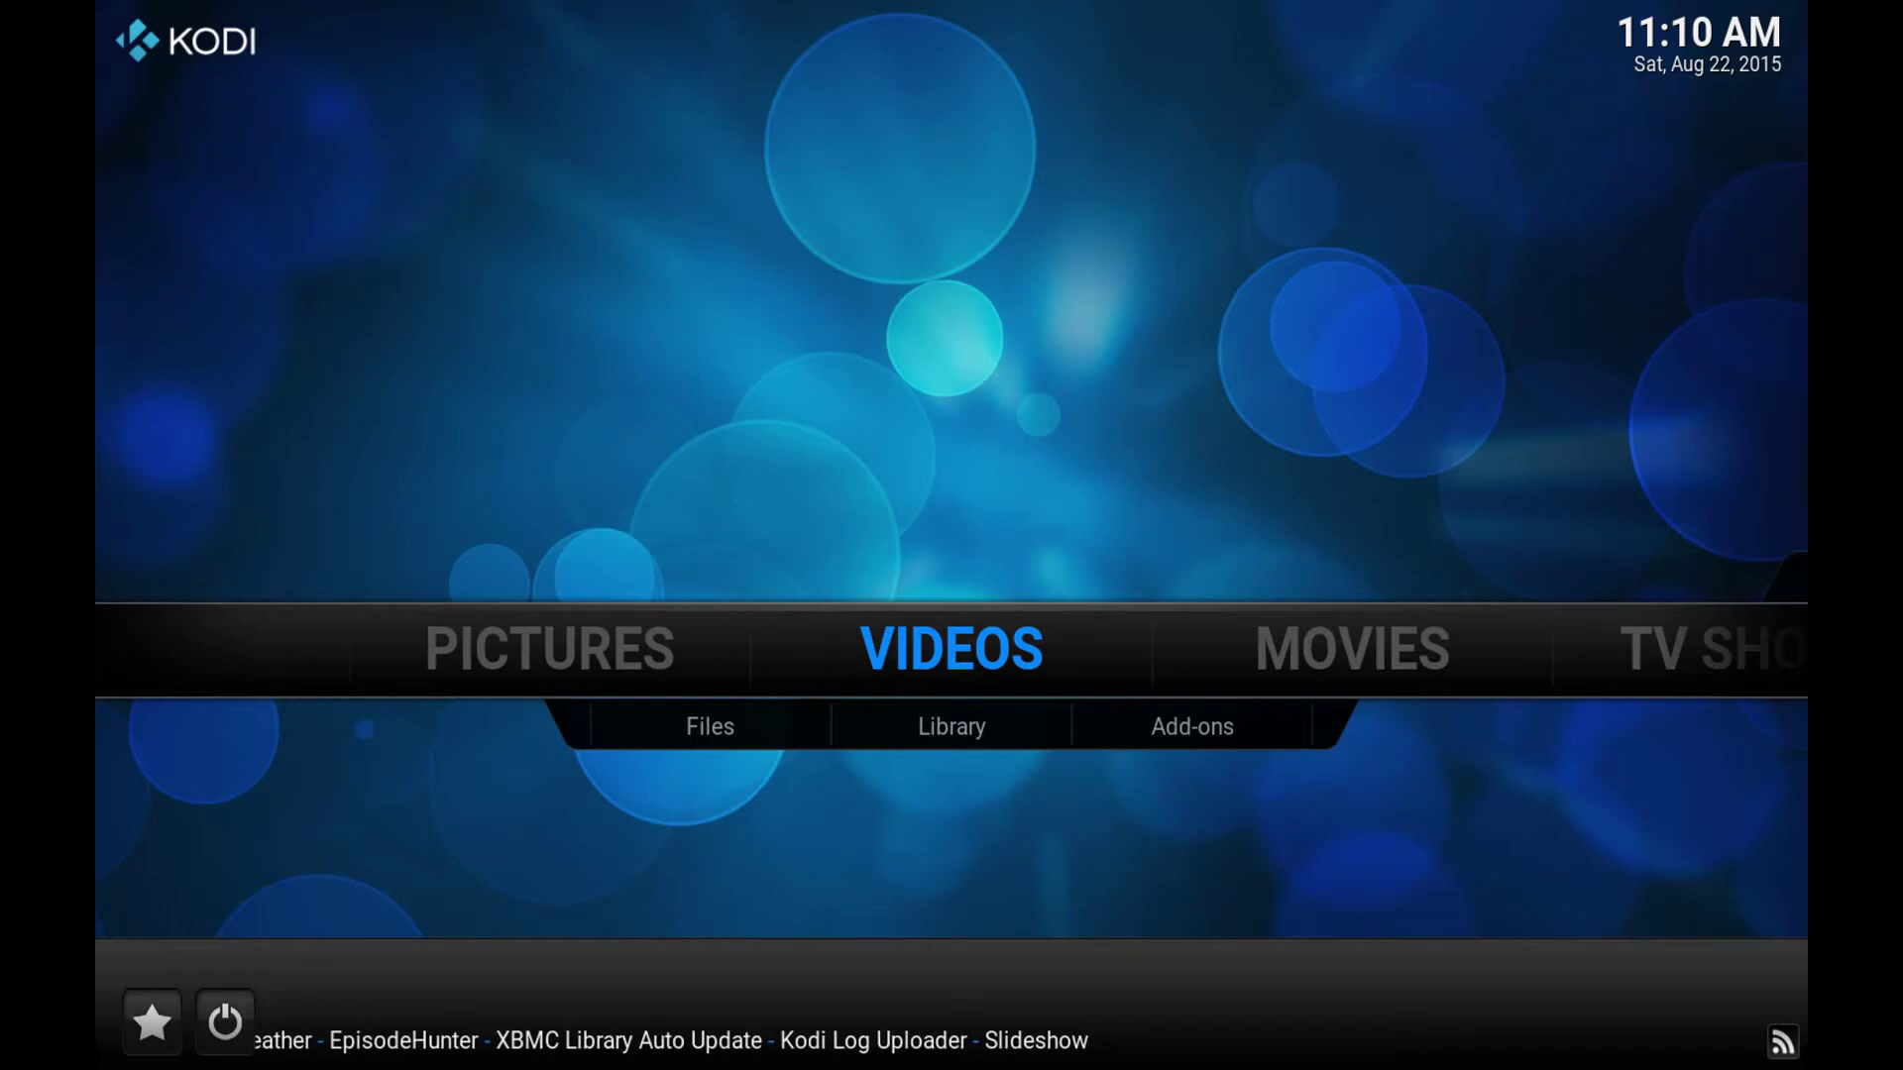
{"action": "key", "text": "Right"}
{"action": "key", "text": "Right"}
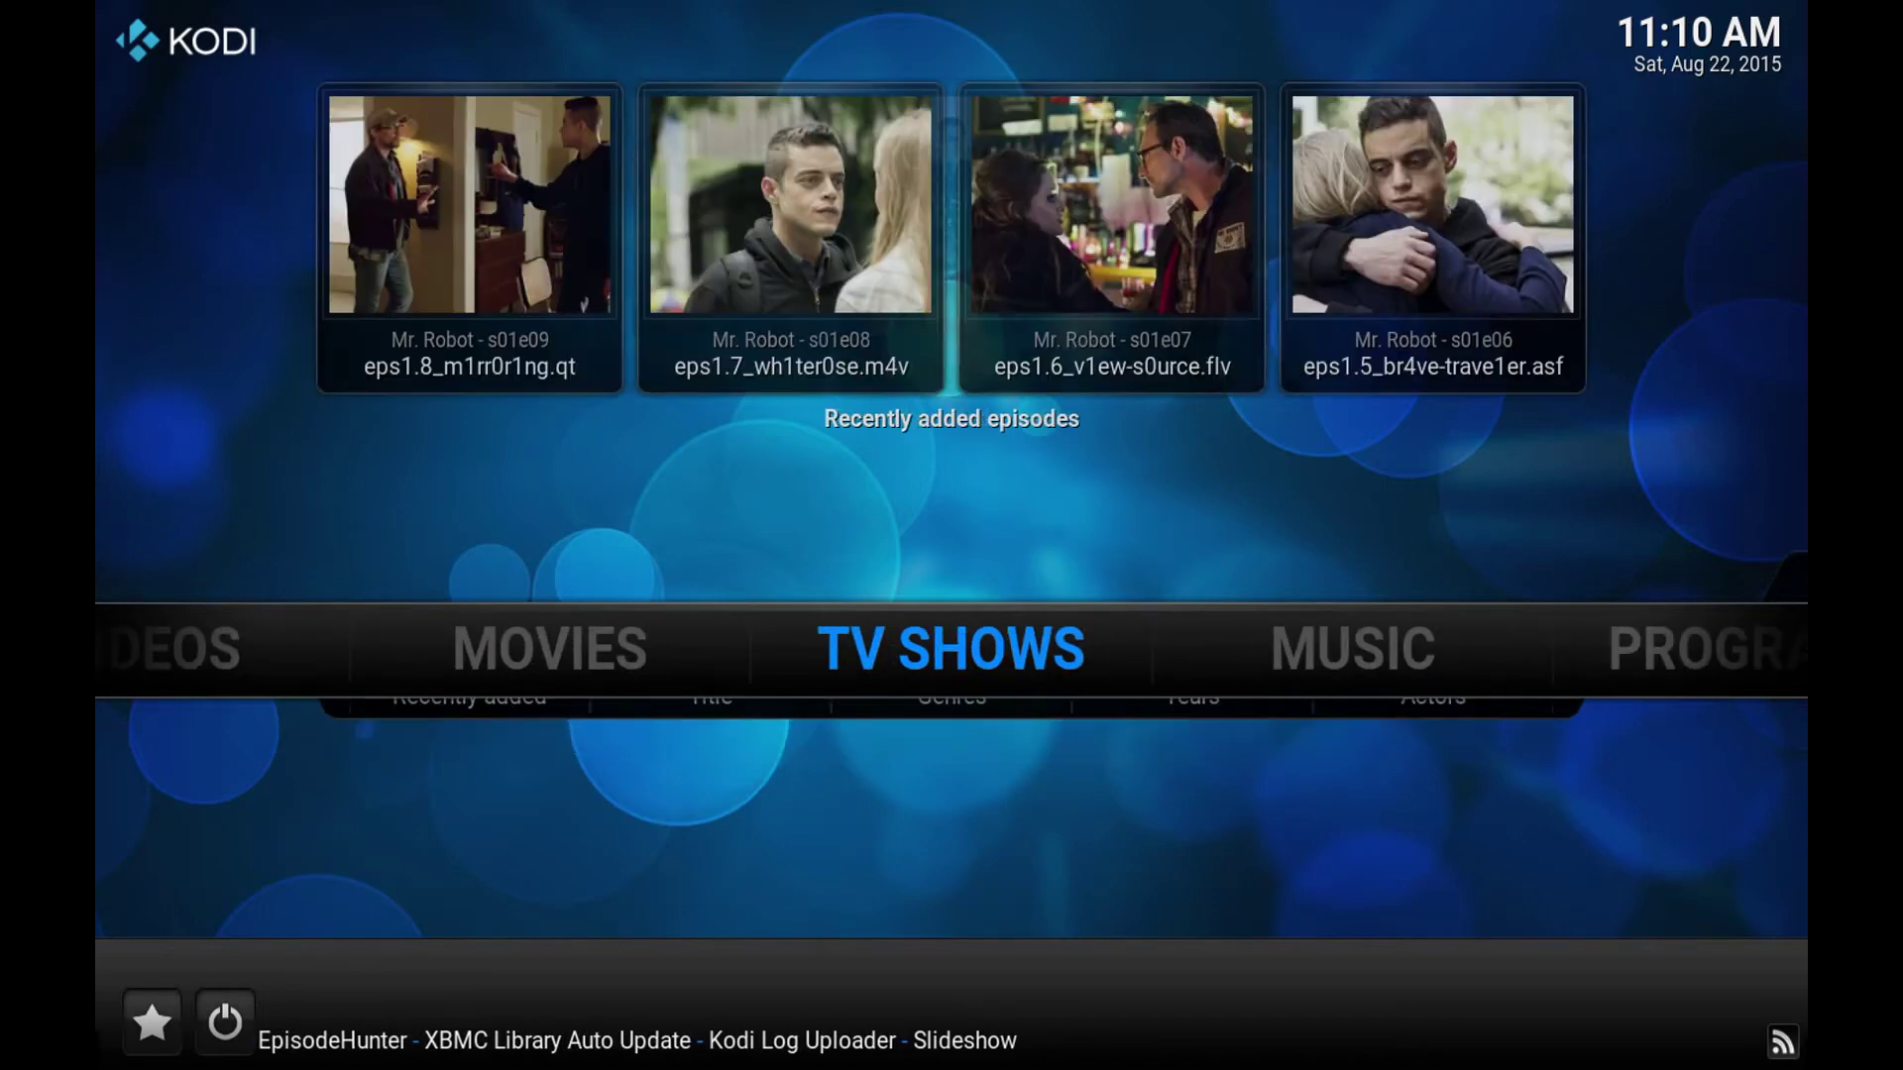
{"action": "key", "text": "Right"}
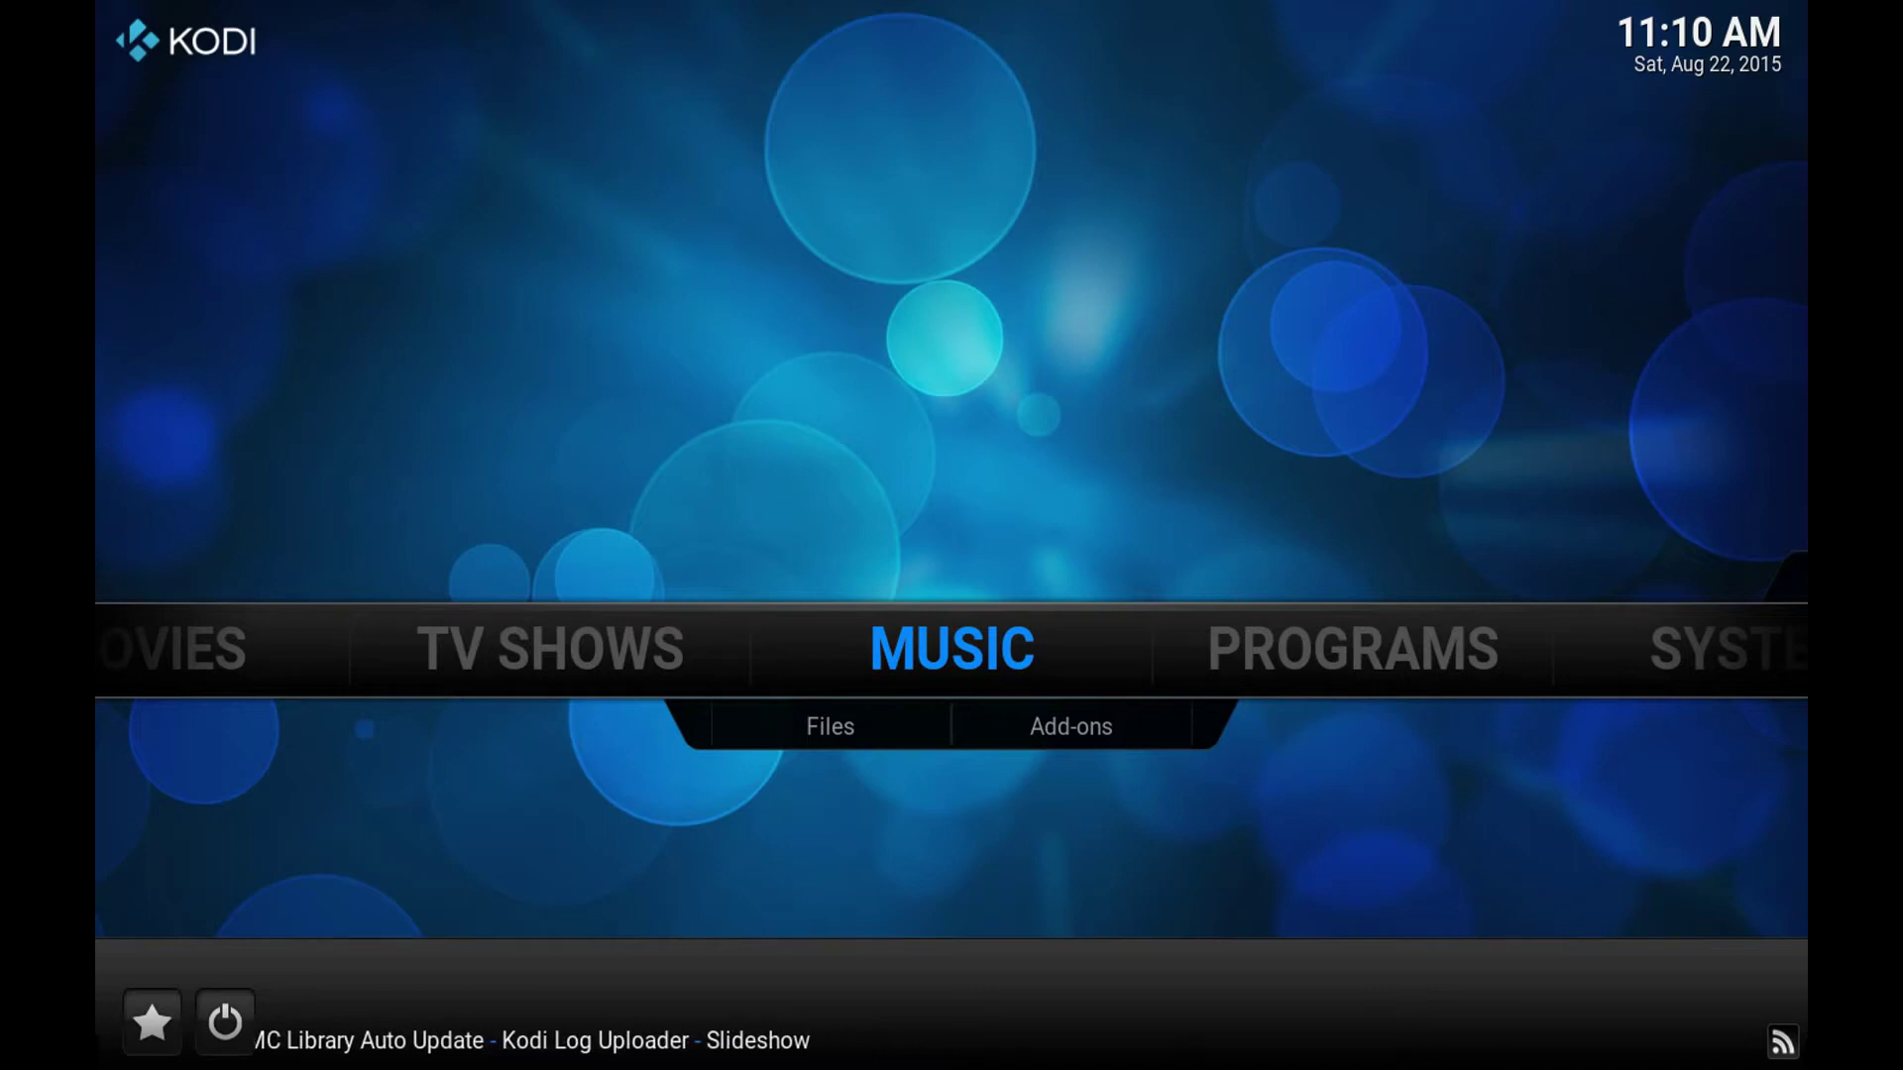
{"action": "key", "text": "Right"}
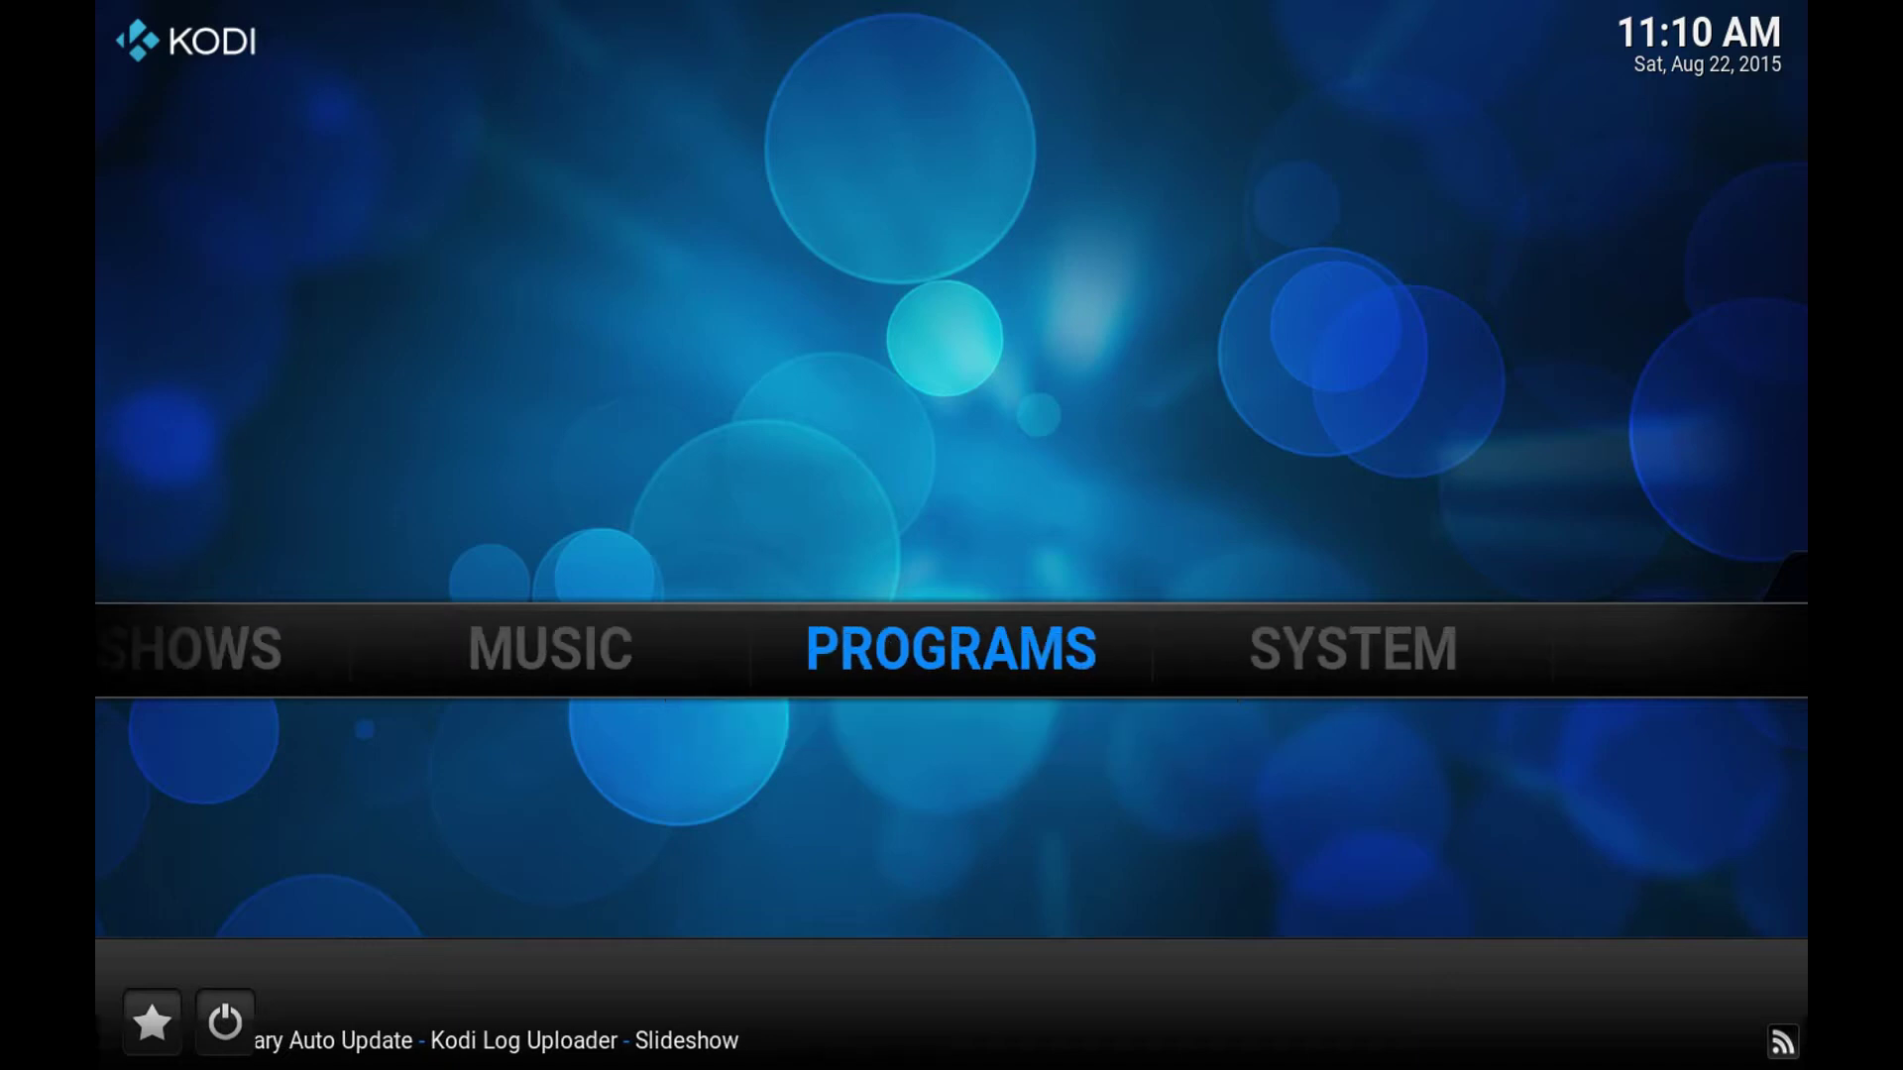
Open Get more... under Programs > Add-ons and browse the 71 available program add-ons
{"action": "key", "text": "Return"}
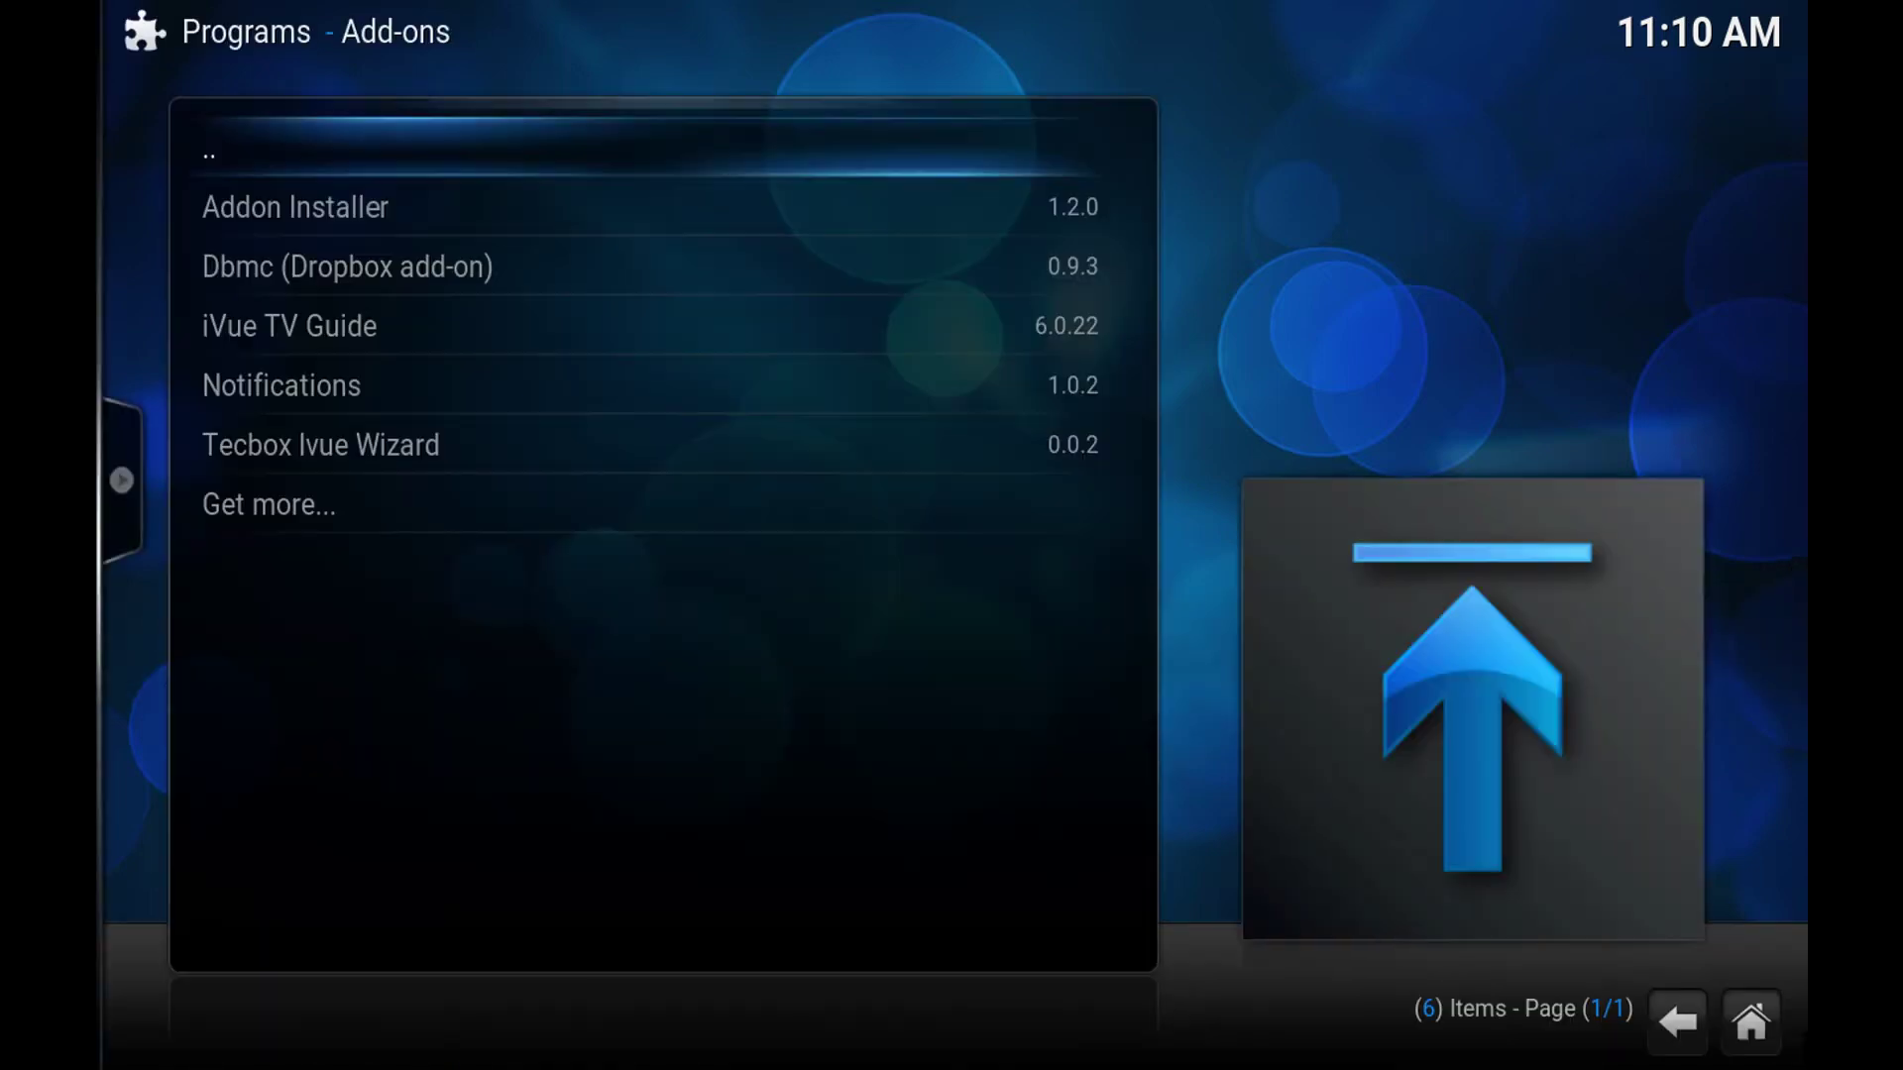
{"action": "key", "text": "Down"}
{"action": "key", "text": "Down"}
{"action": "key", "text": "Down"}
{"action": "key", "text": "Down"}
{"action": "key", "text": "Down"}
{"action": "key", "text": "Down"}
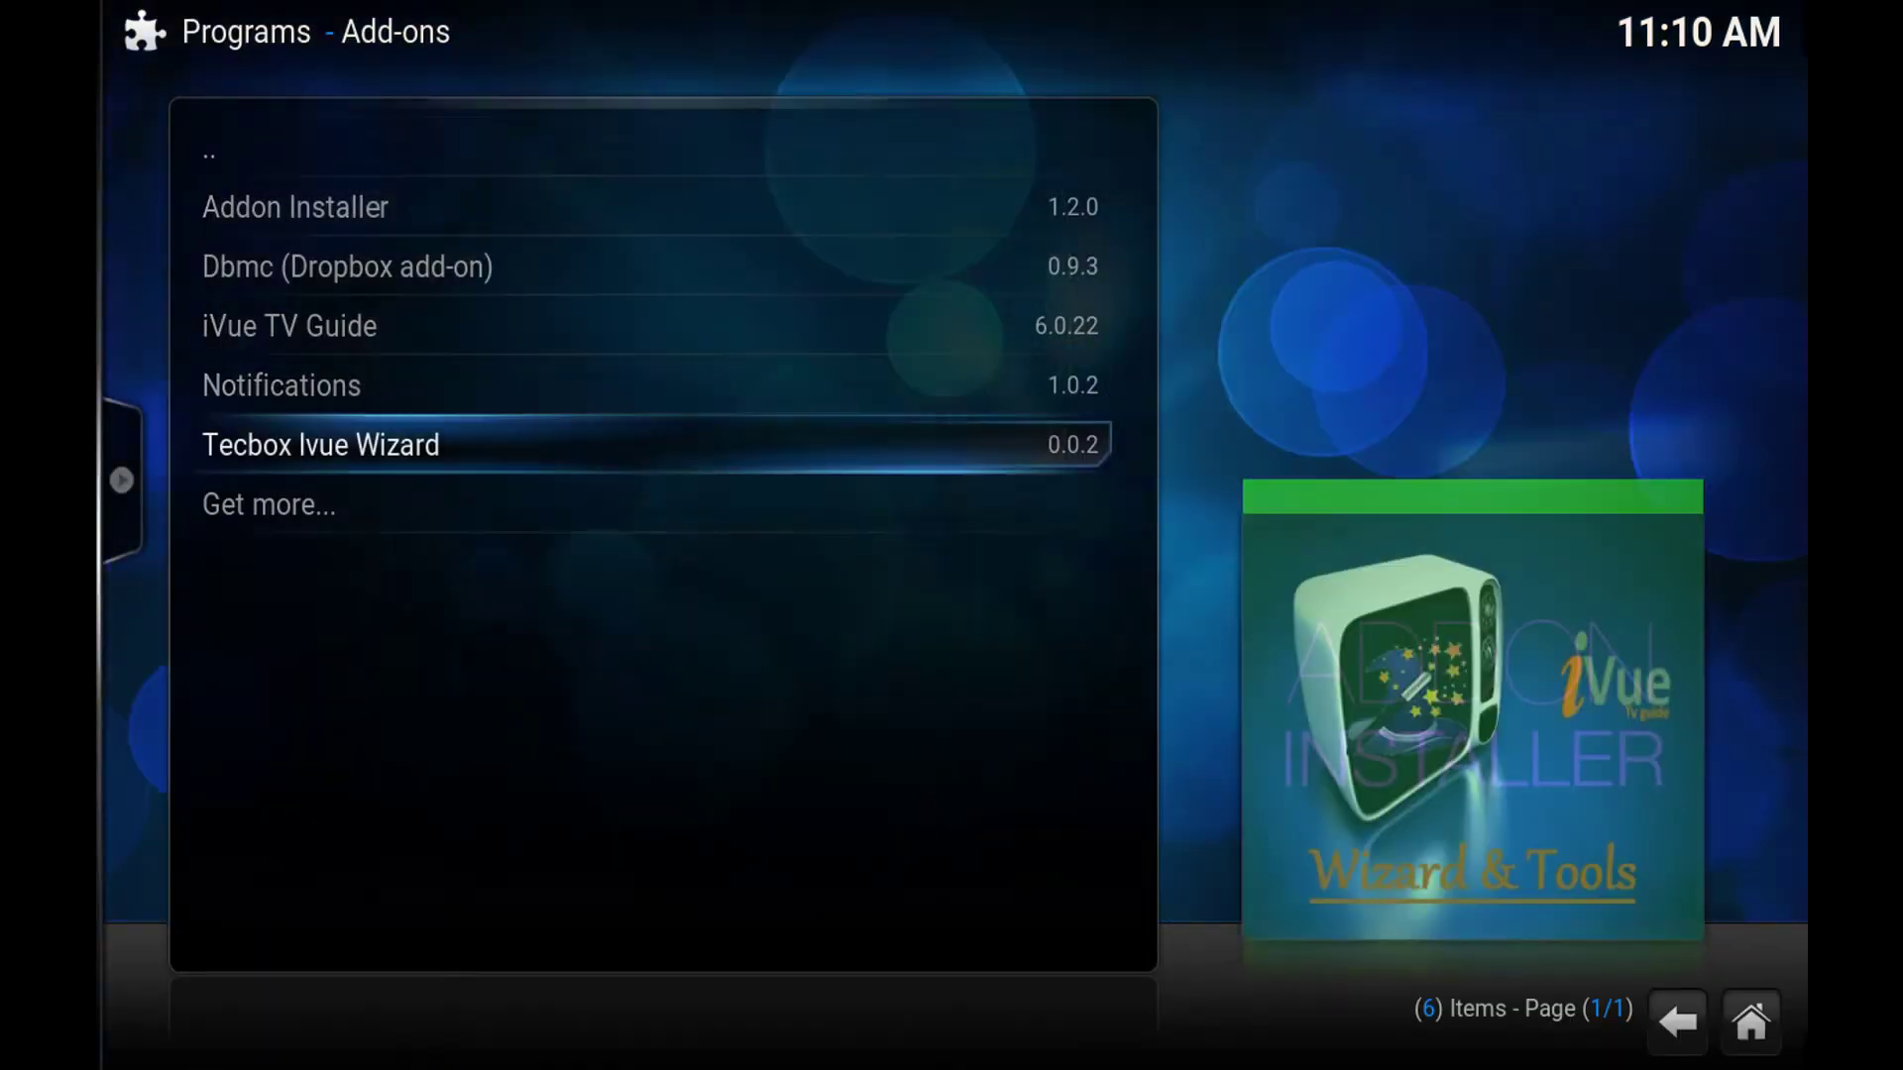
{"action": "key", "text": "Return"}
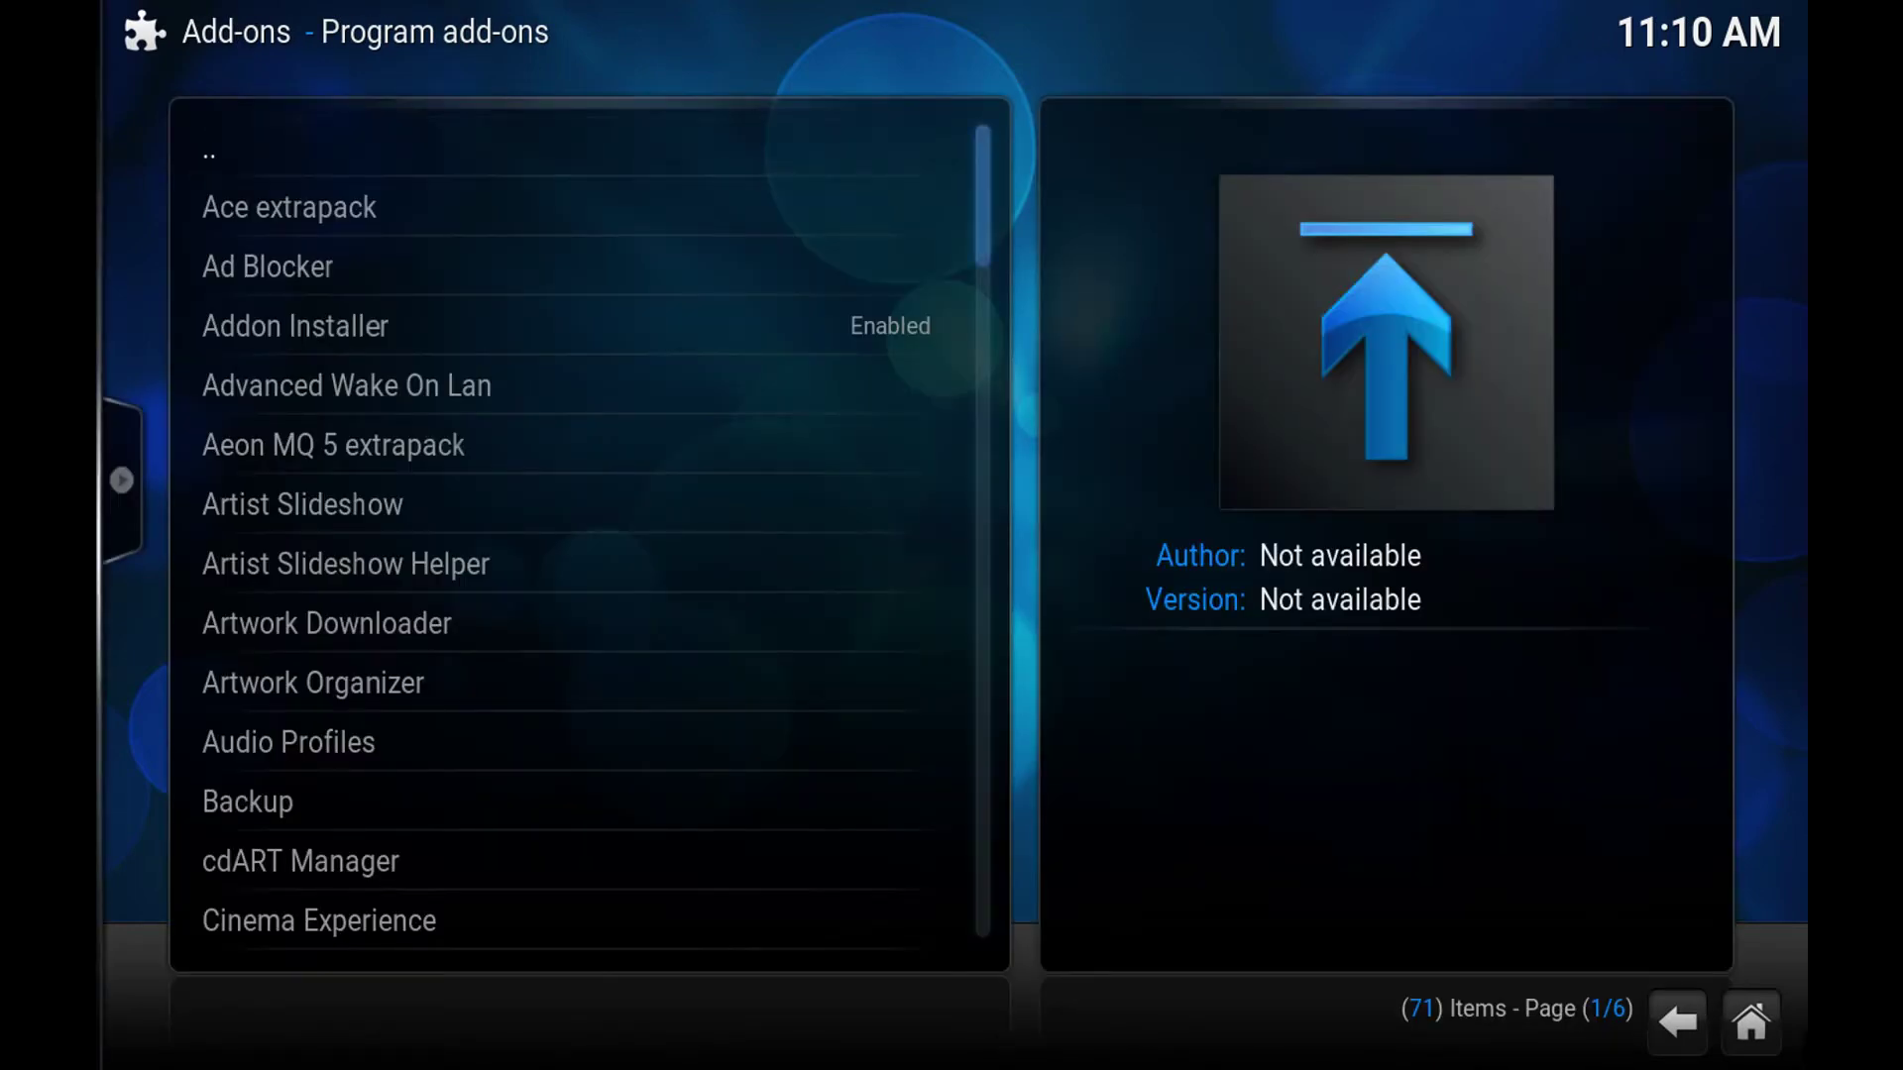
{"action": "key", "text": "Page_Down"}
{"action": "key", "text": "Page_Down"}
{"action": "key", "text": "Page_Down"}
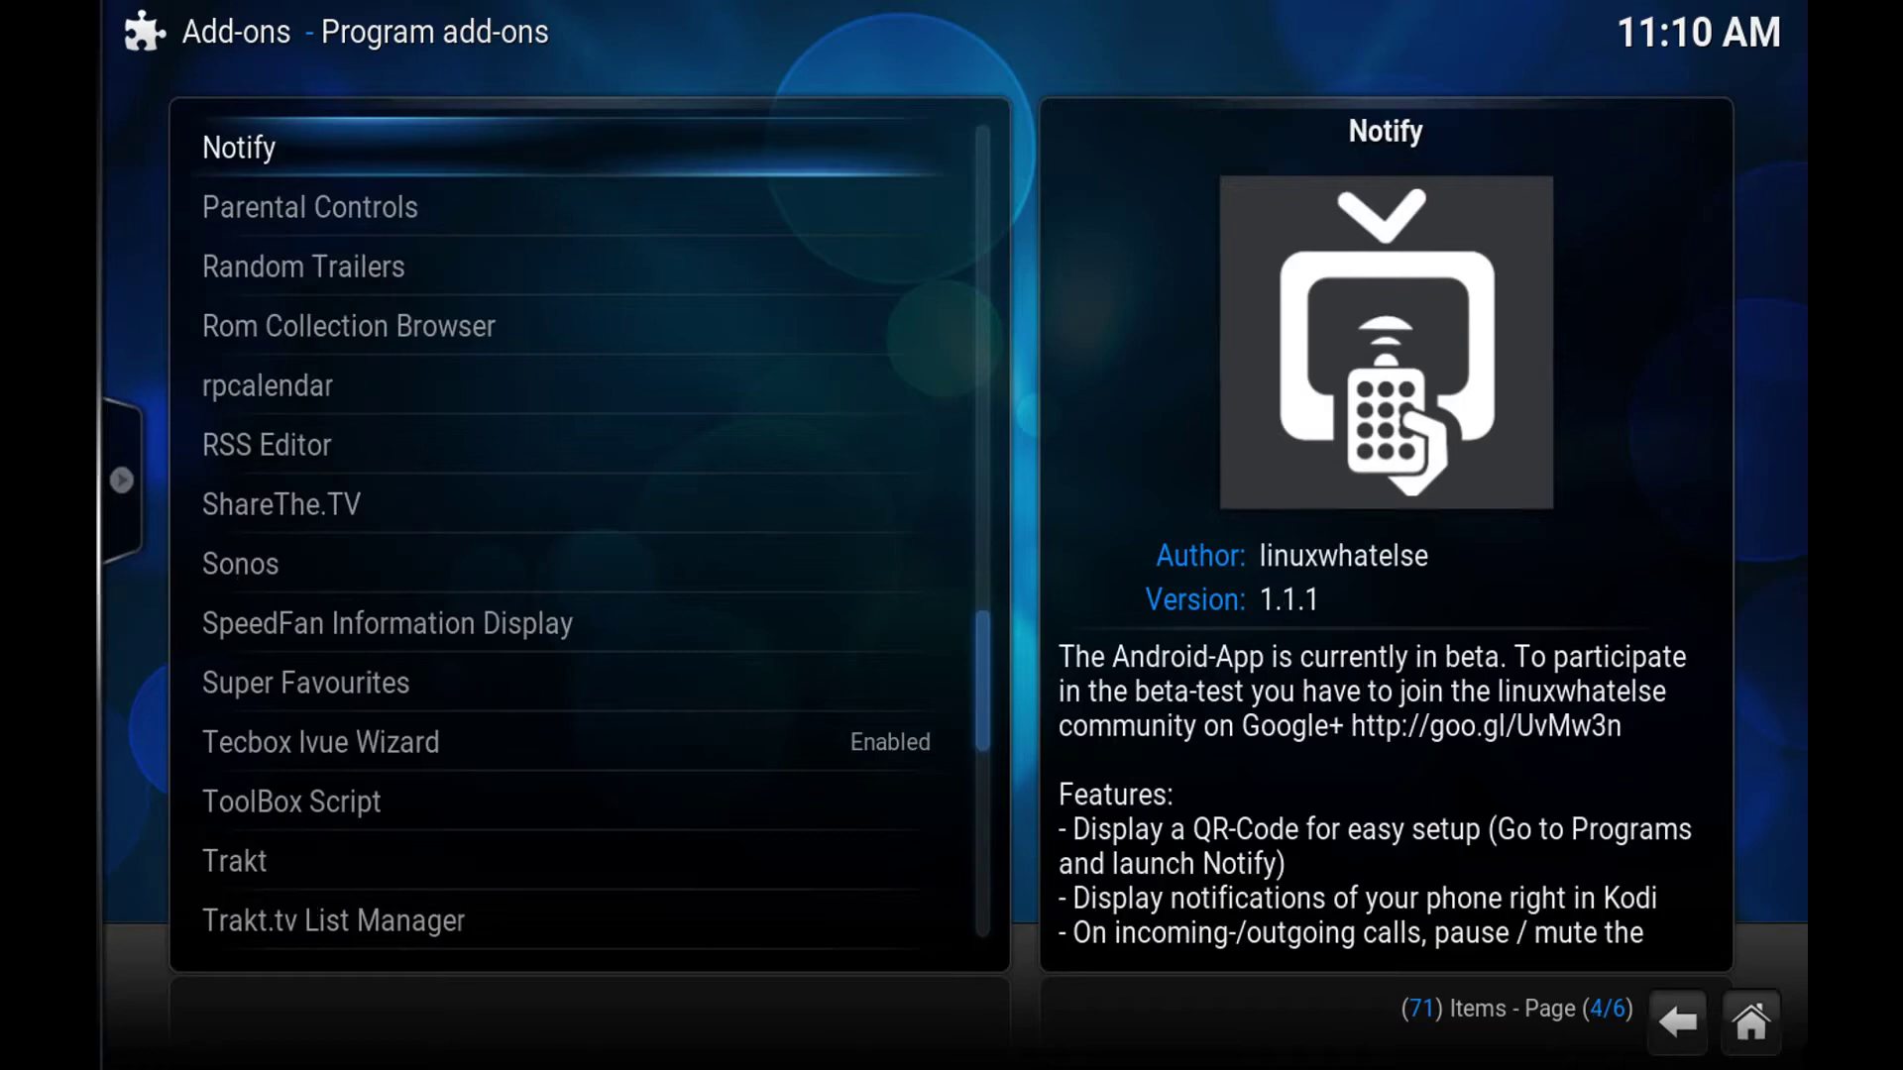
{"action": "key", "text": "Page_Down"}
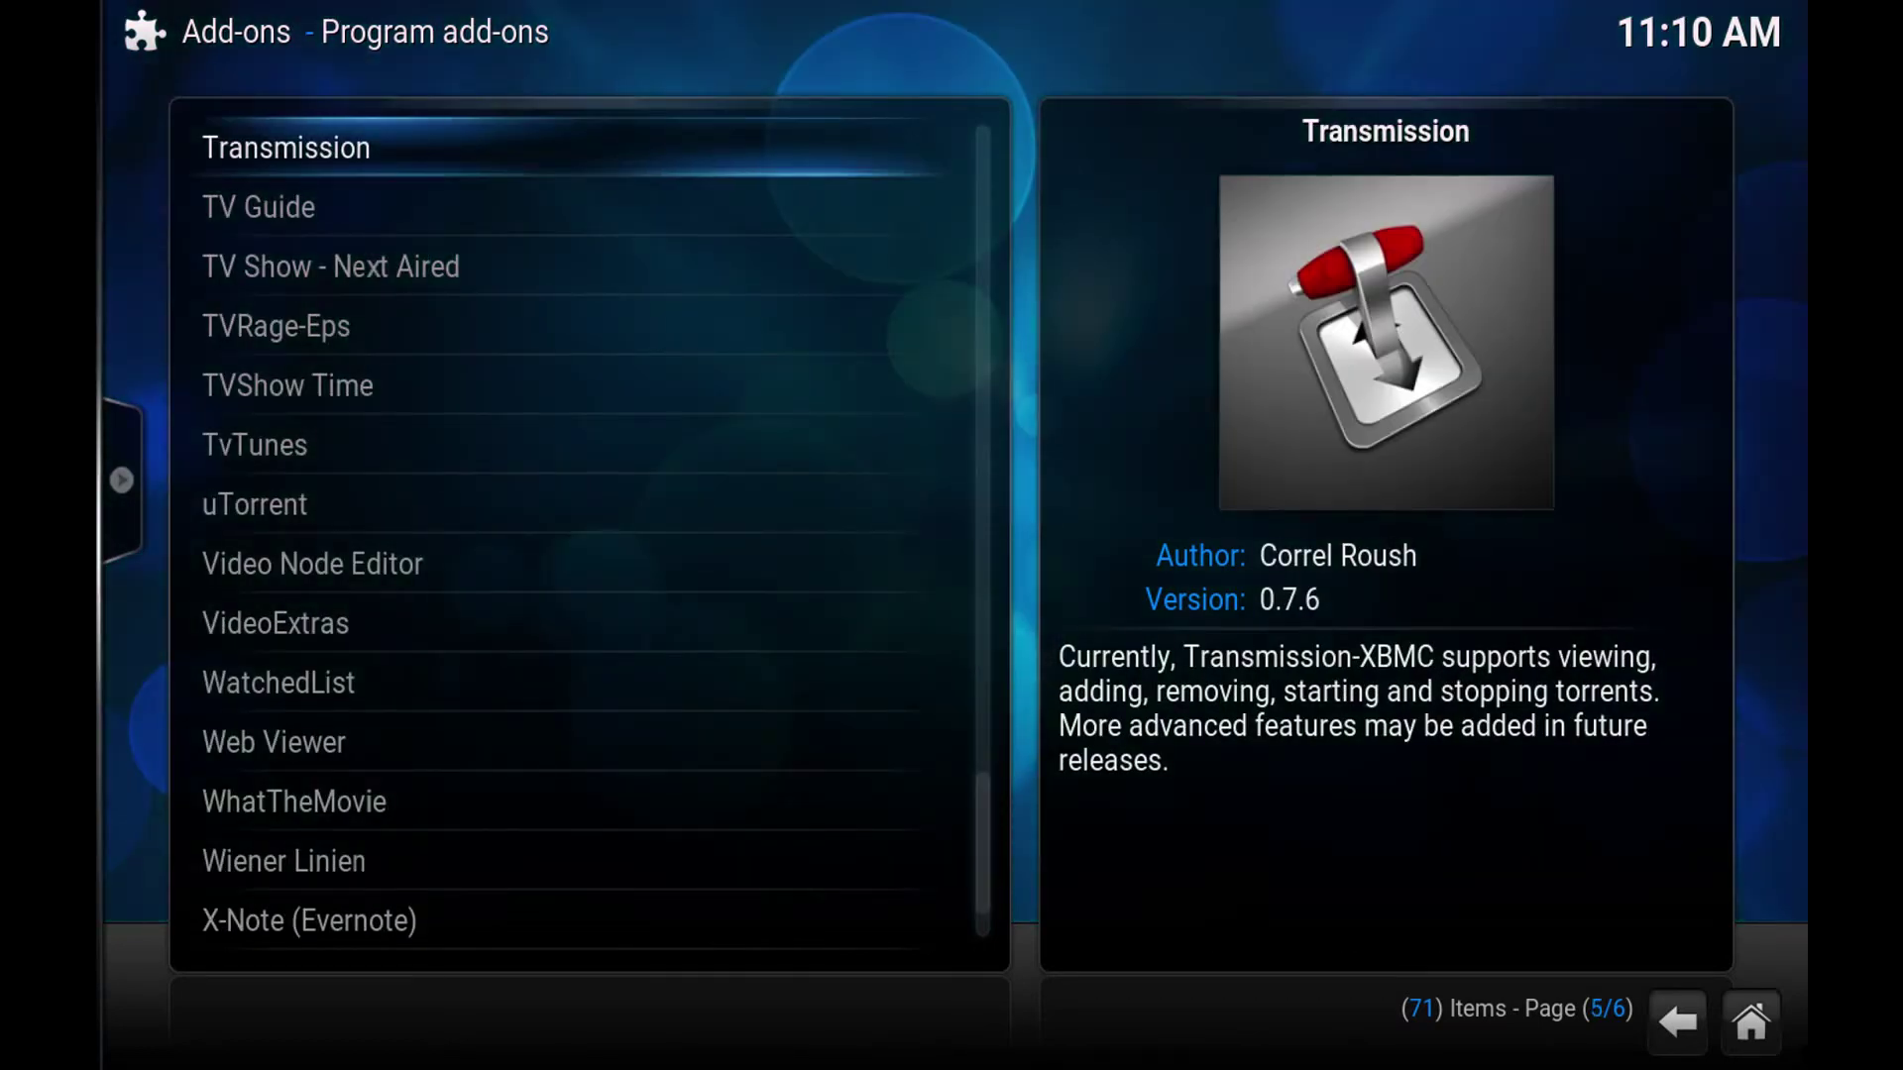
{"action": "key", "text": "Down"}
{"action": "key", "text": "Down"}
{"action": "key", "text": "Down"}
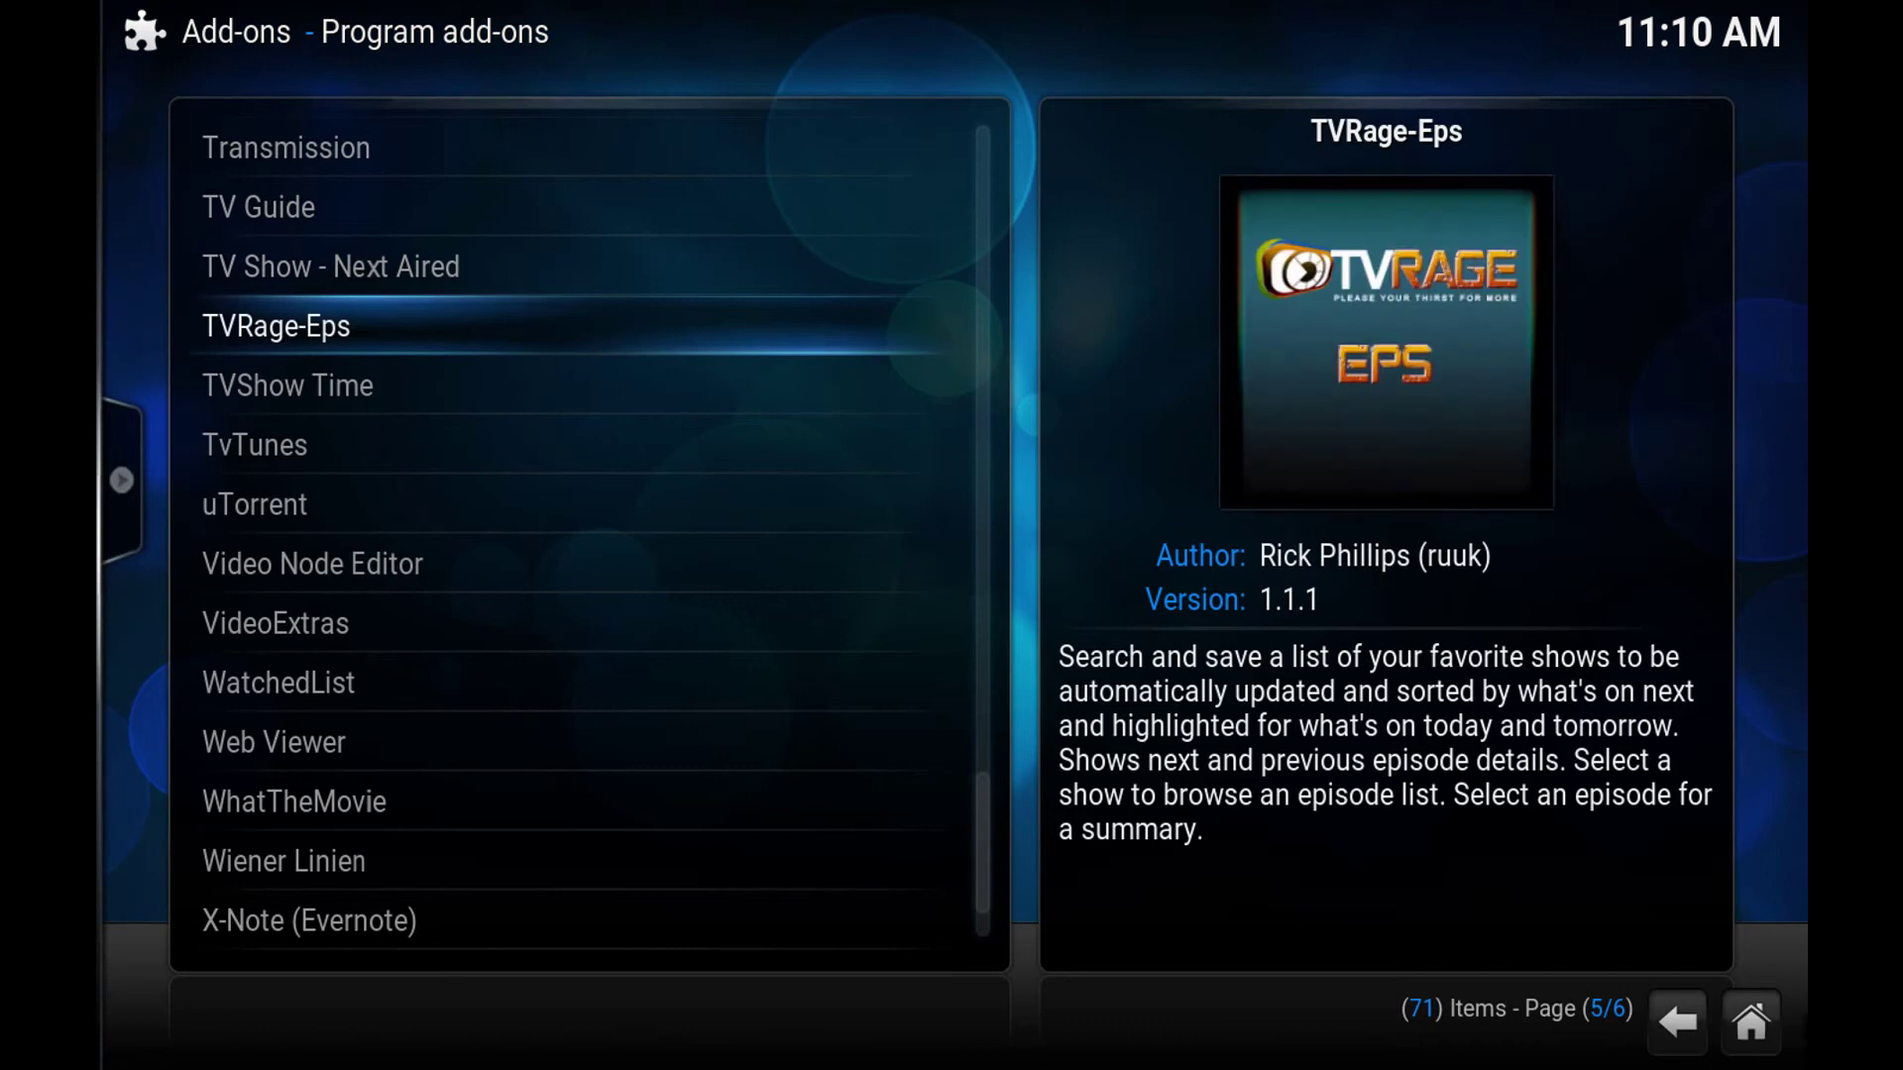
{"action": "key", "text": "Page_Up"}
{"action": "key", "text": "Page_Up"}
{"action": "key", "text": "Page_Up"}
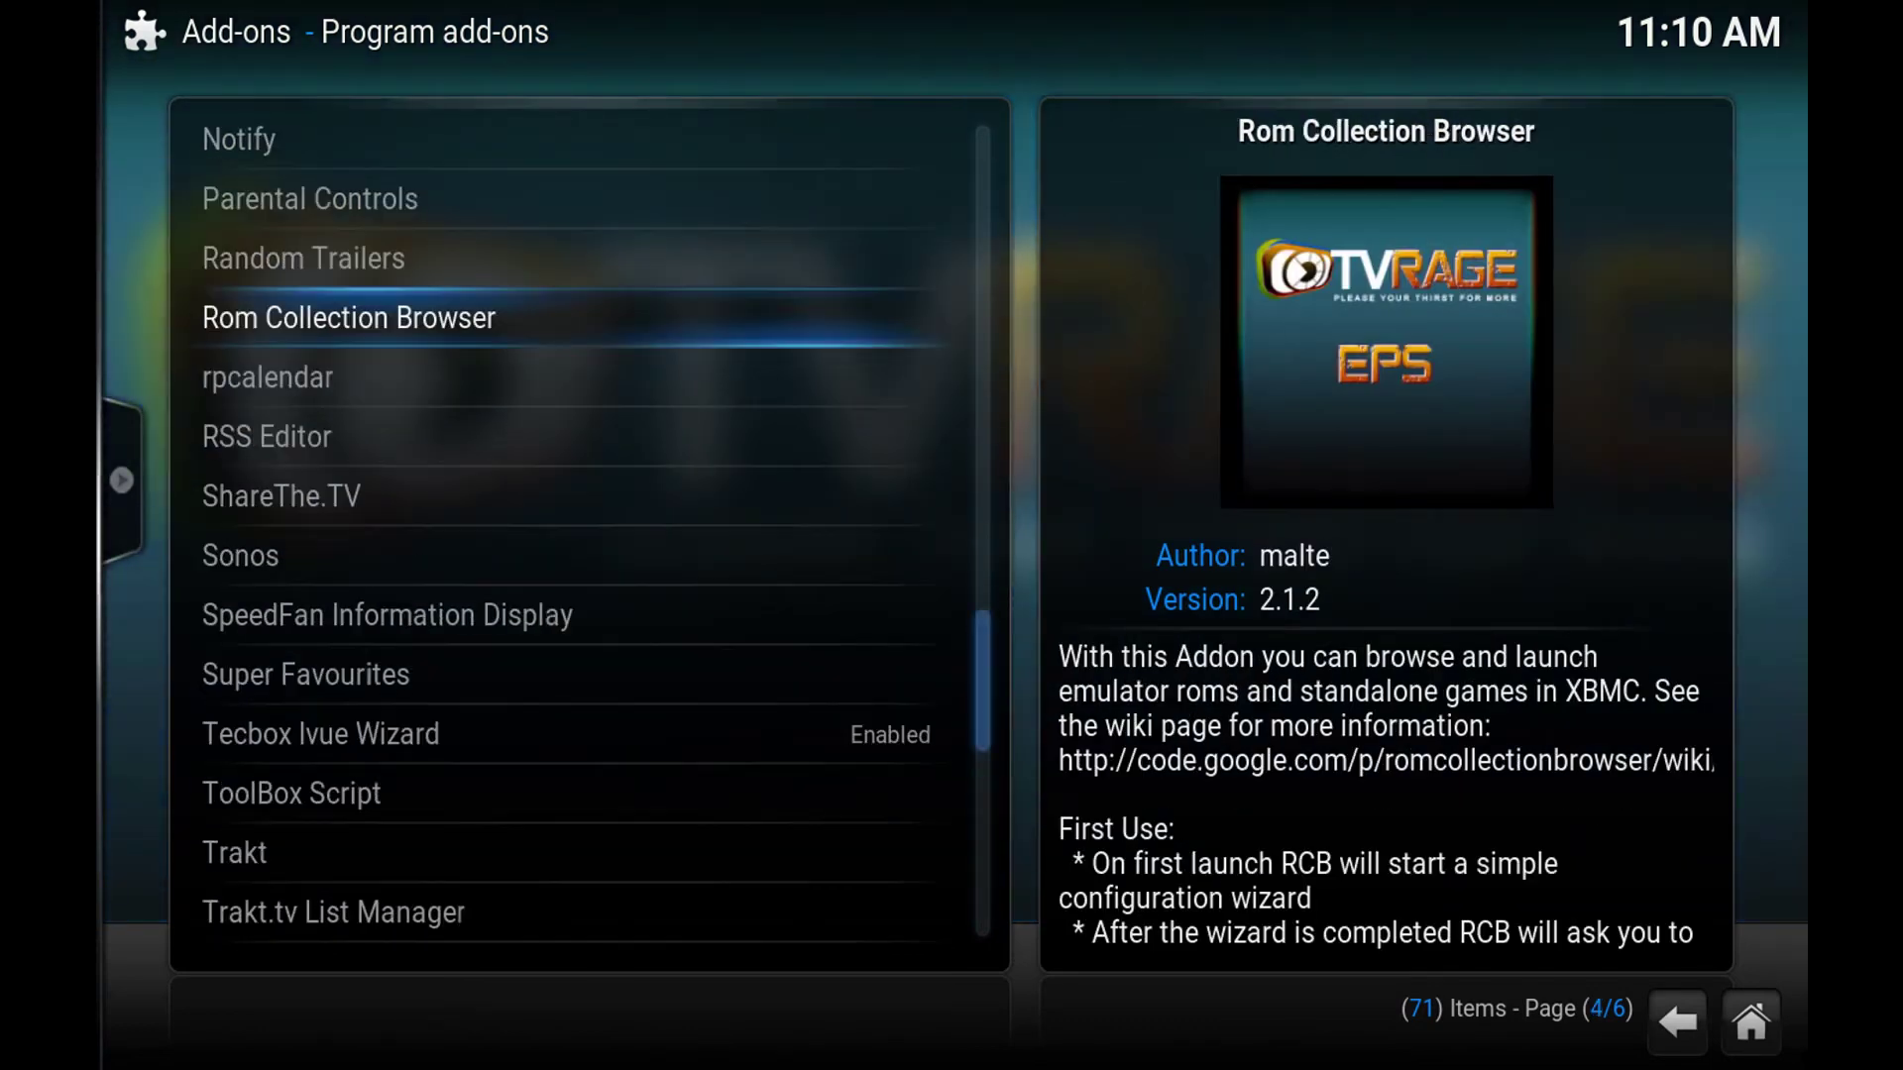
{"action": "key", "text": "Page_Up"}
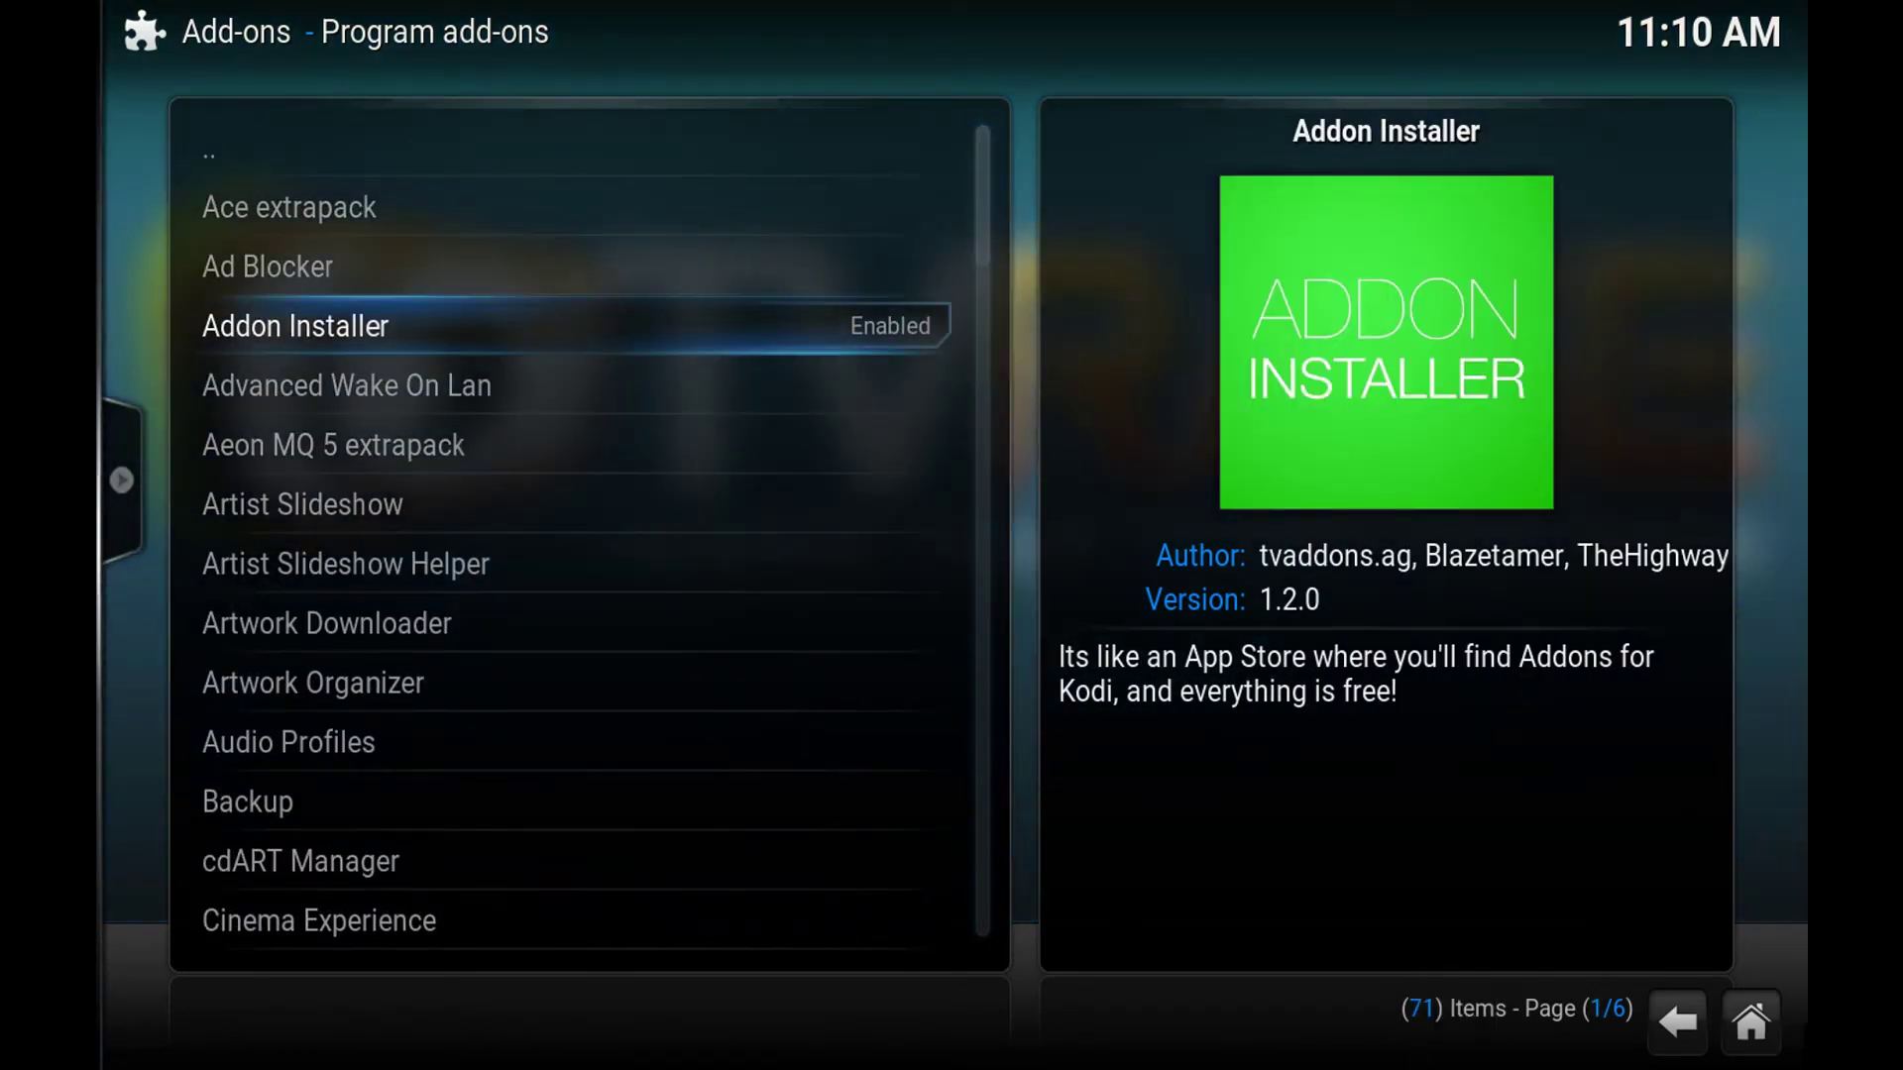
{"action": "key", "text": "Up"}
{"action": "key", "text": "Up"}
{"action": "key", "text": "Up"}
Go back through '..' twice to the main Add-ons menu
{"action": "key", "text": "Return"}
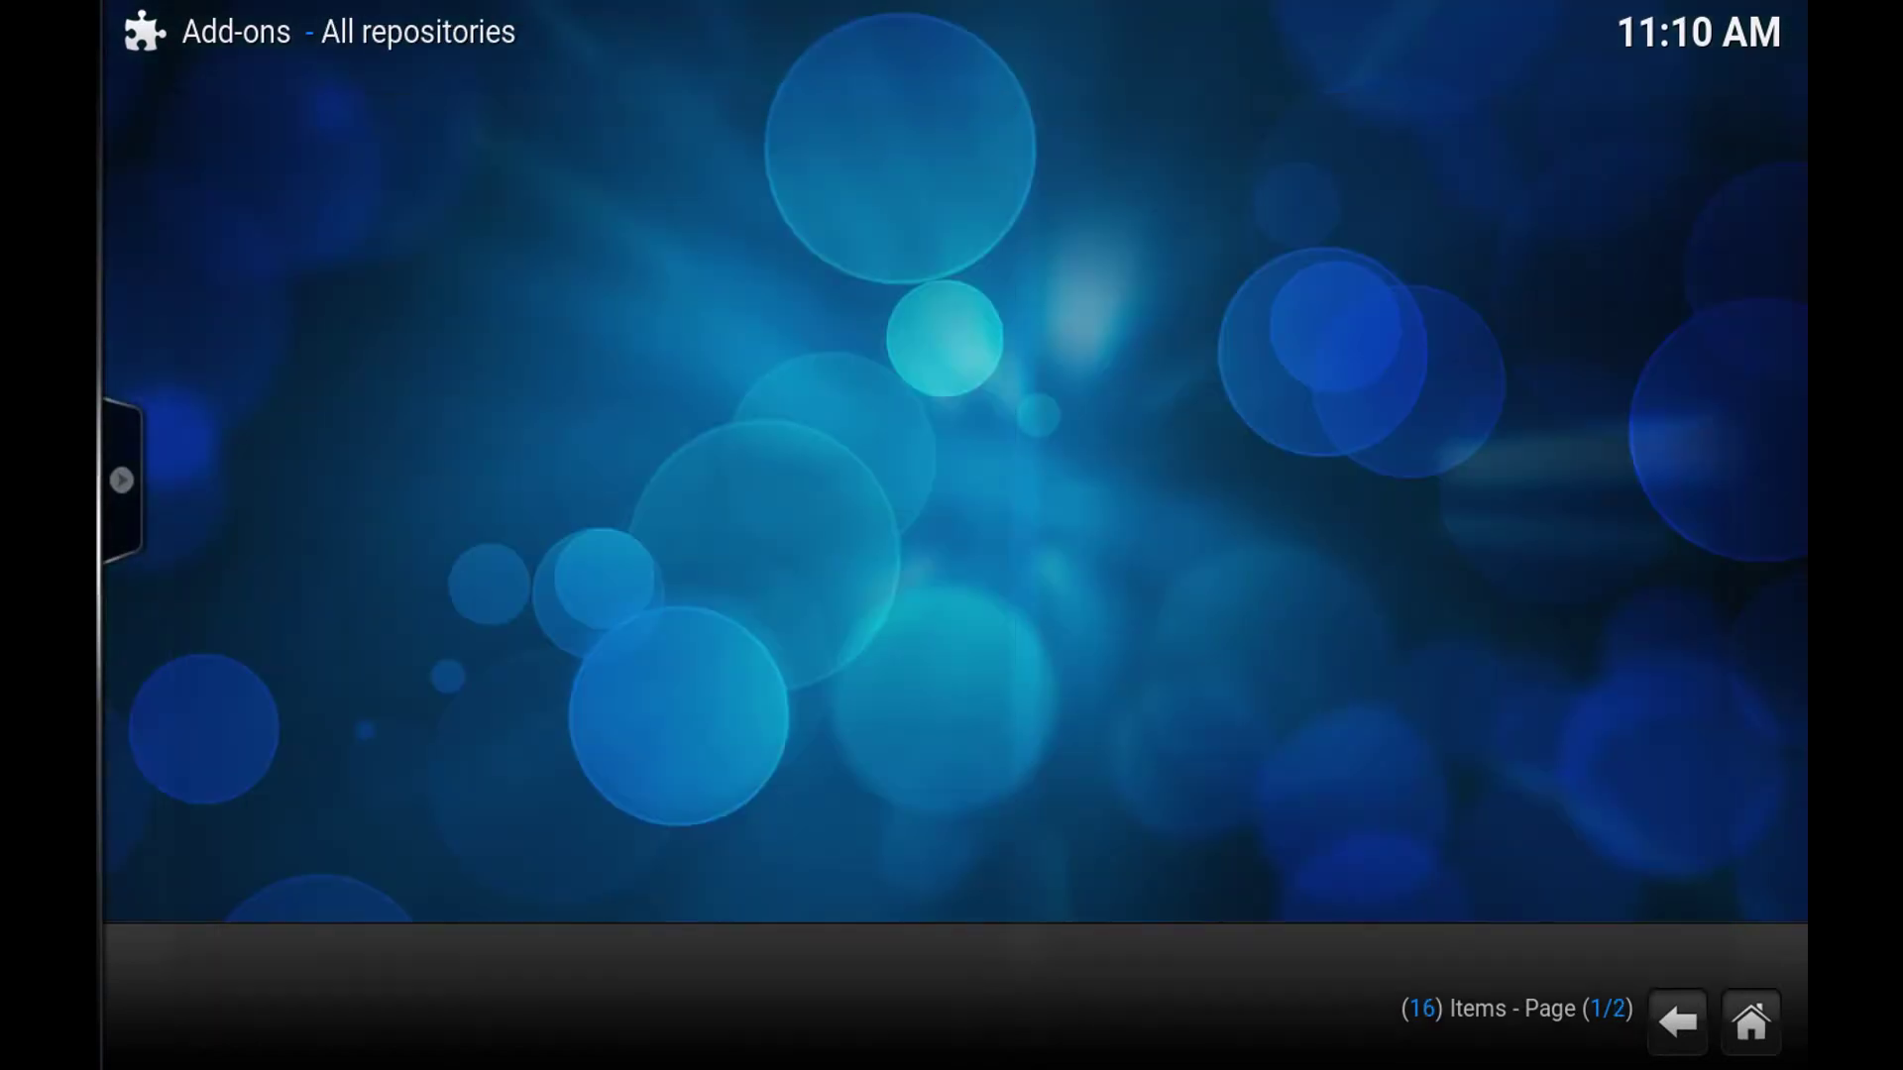
{"action": "key", "text": "Up"}
{"action": "key", "text": "Up"}
{"action": "key", "text": "Up"}
{"action": "key", "text": "Up"}
{"action": "key", "text": "Up"}
{"action": "key", "text": "Up"}
{"action": "key", "text": "Up"}
{"action": "key", "text": "Up"}
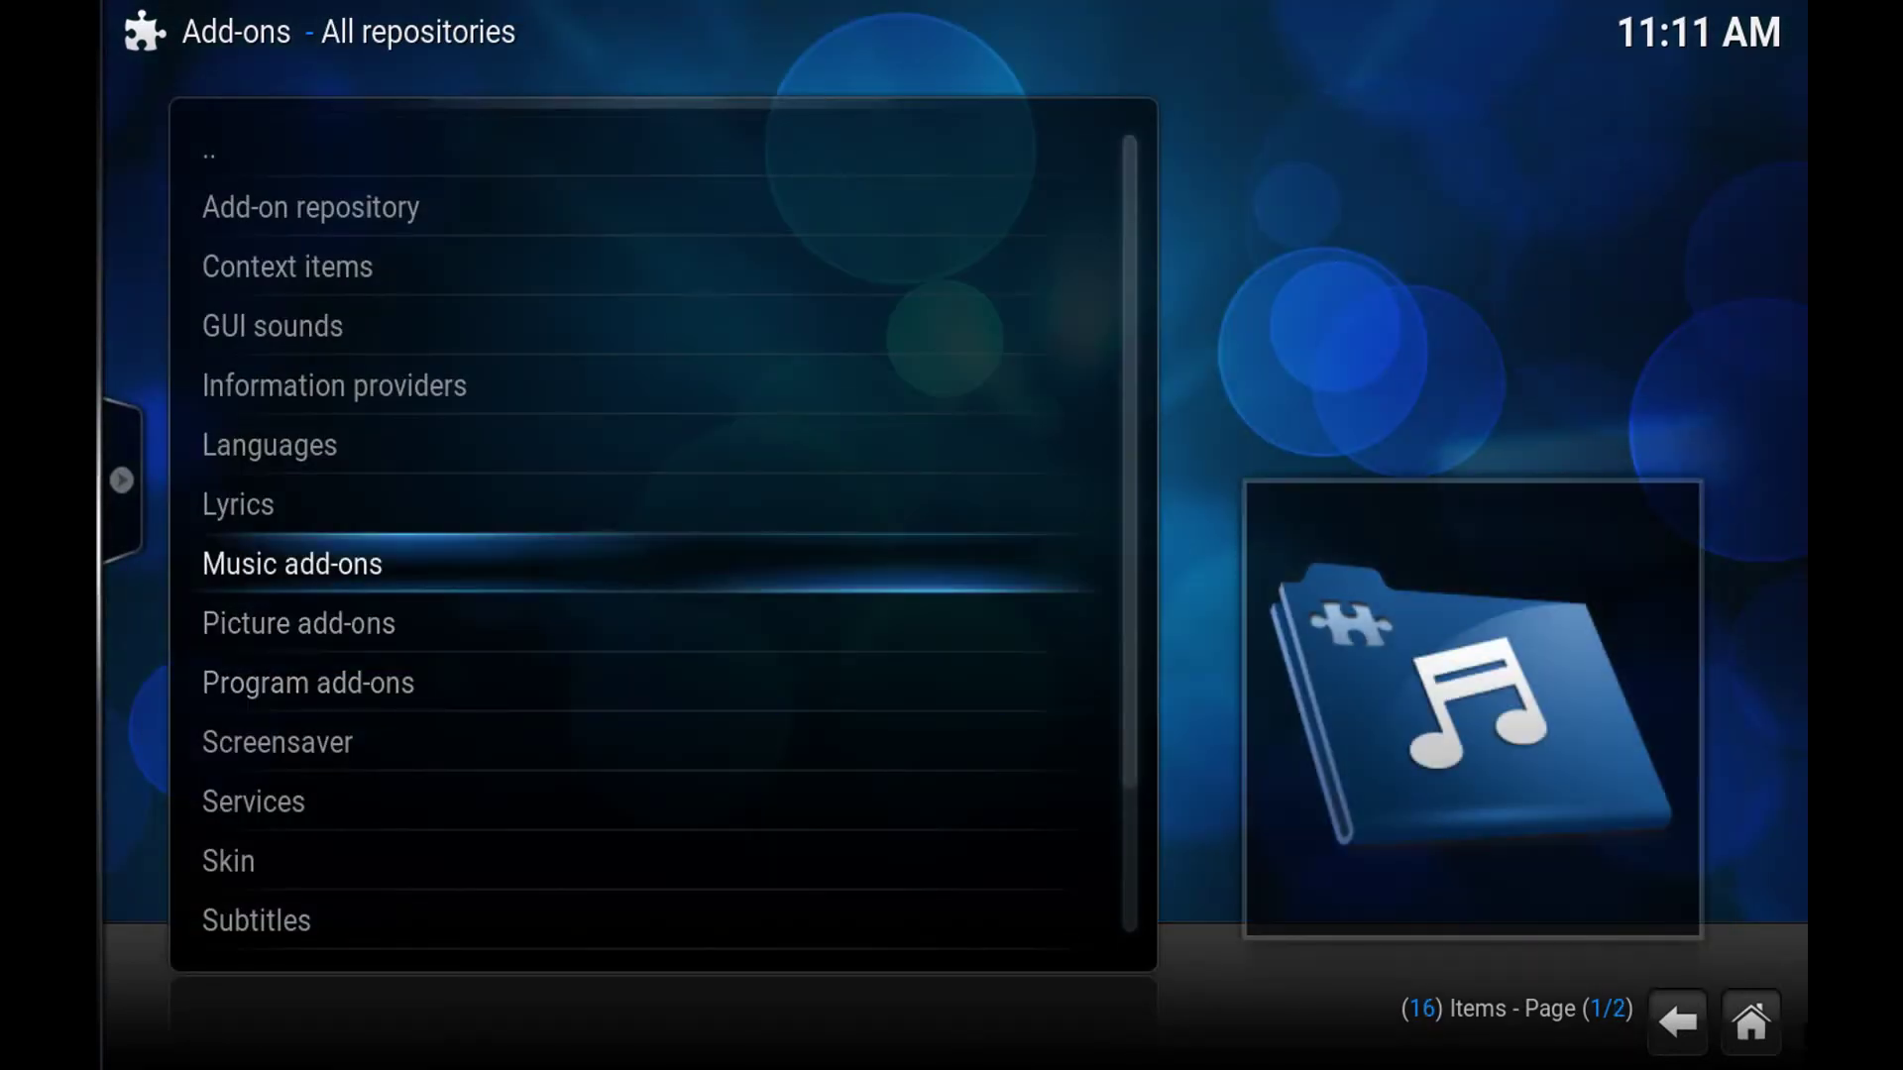
{"action": "key", "text": "Up"}
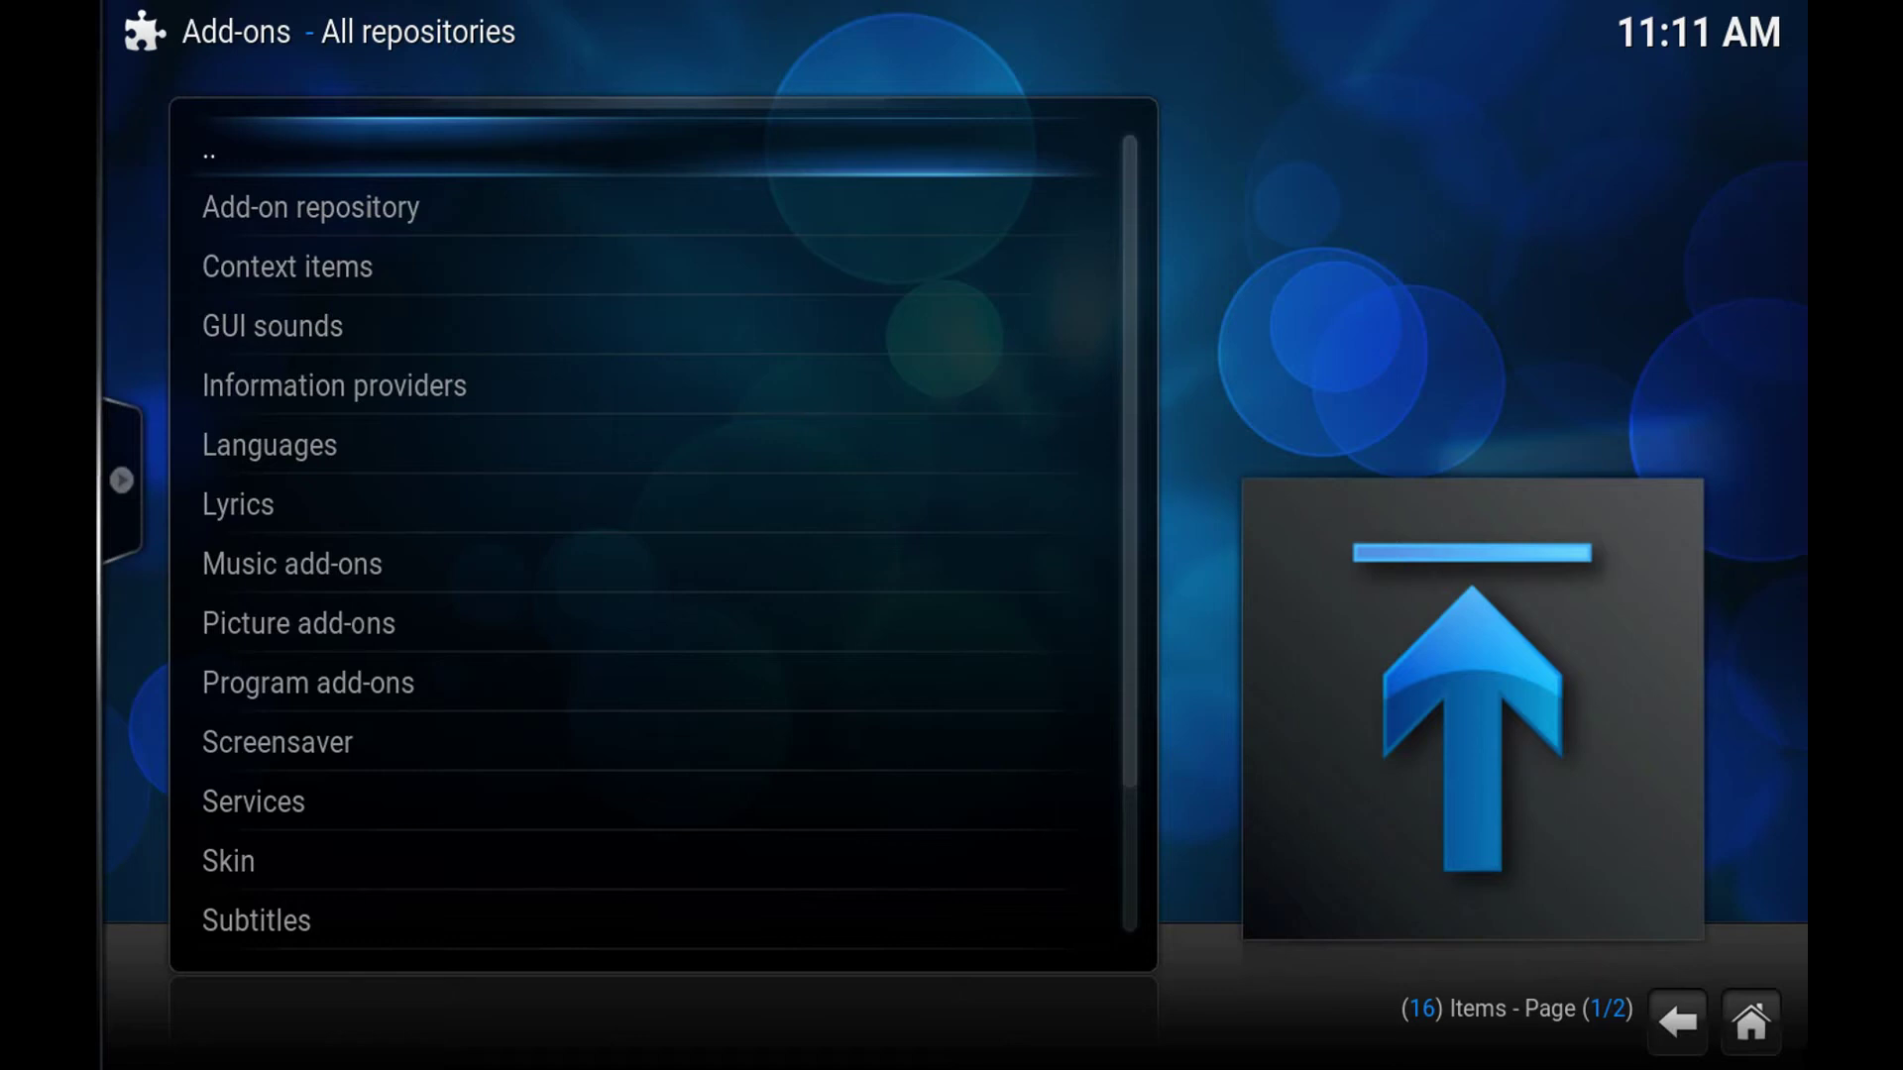
{"action": "key", "text": "Return"}
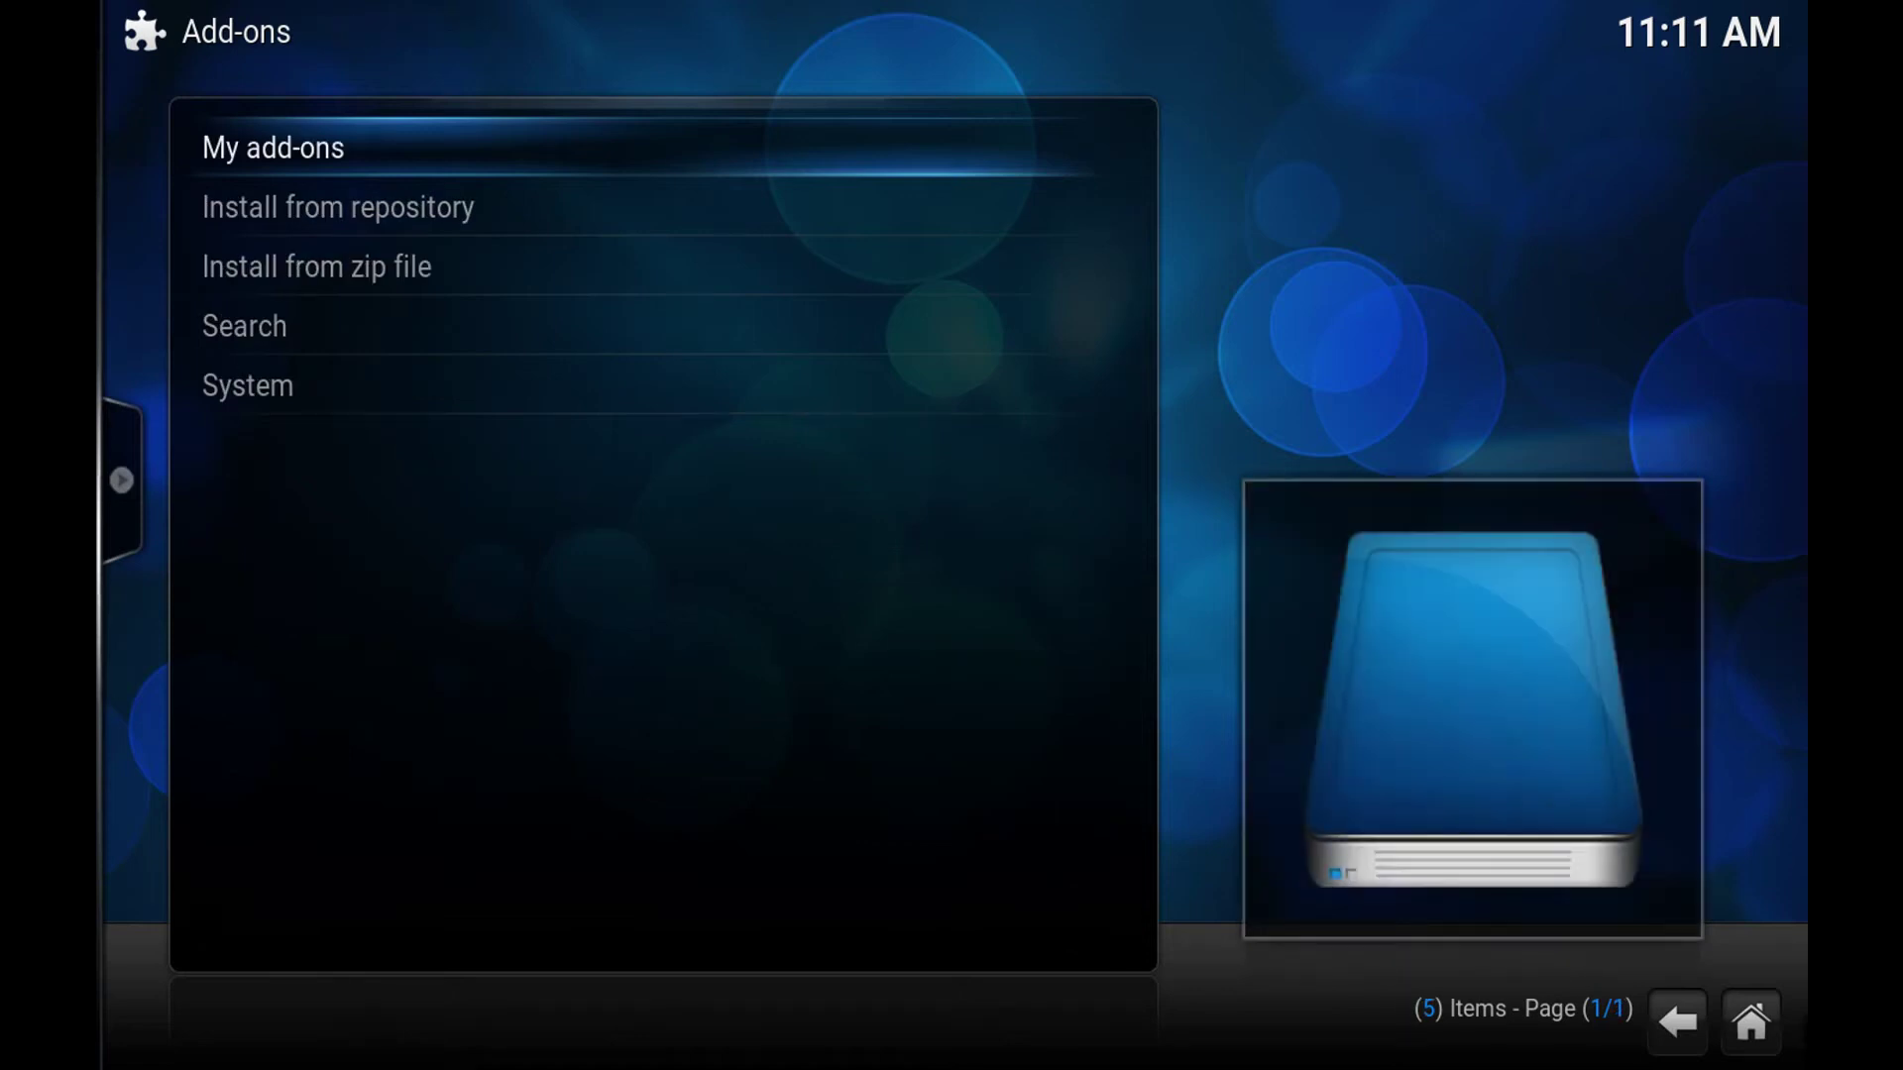
Open Install from repository > Kodi Add-on repository > Program add-ons
{"action": "key", "text": "Down"}
{"action": "key", "text": "Down"}
{"action": "key", "text": "Up"}
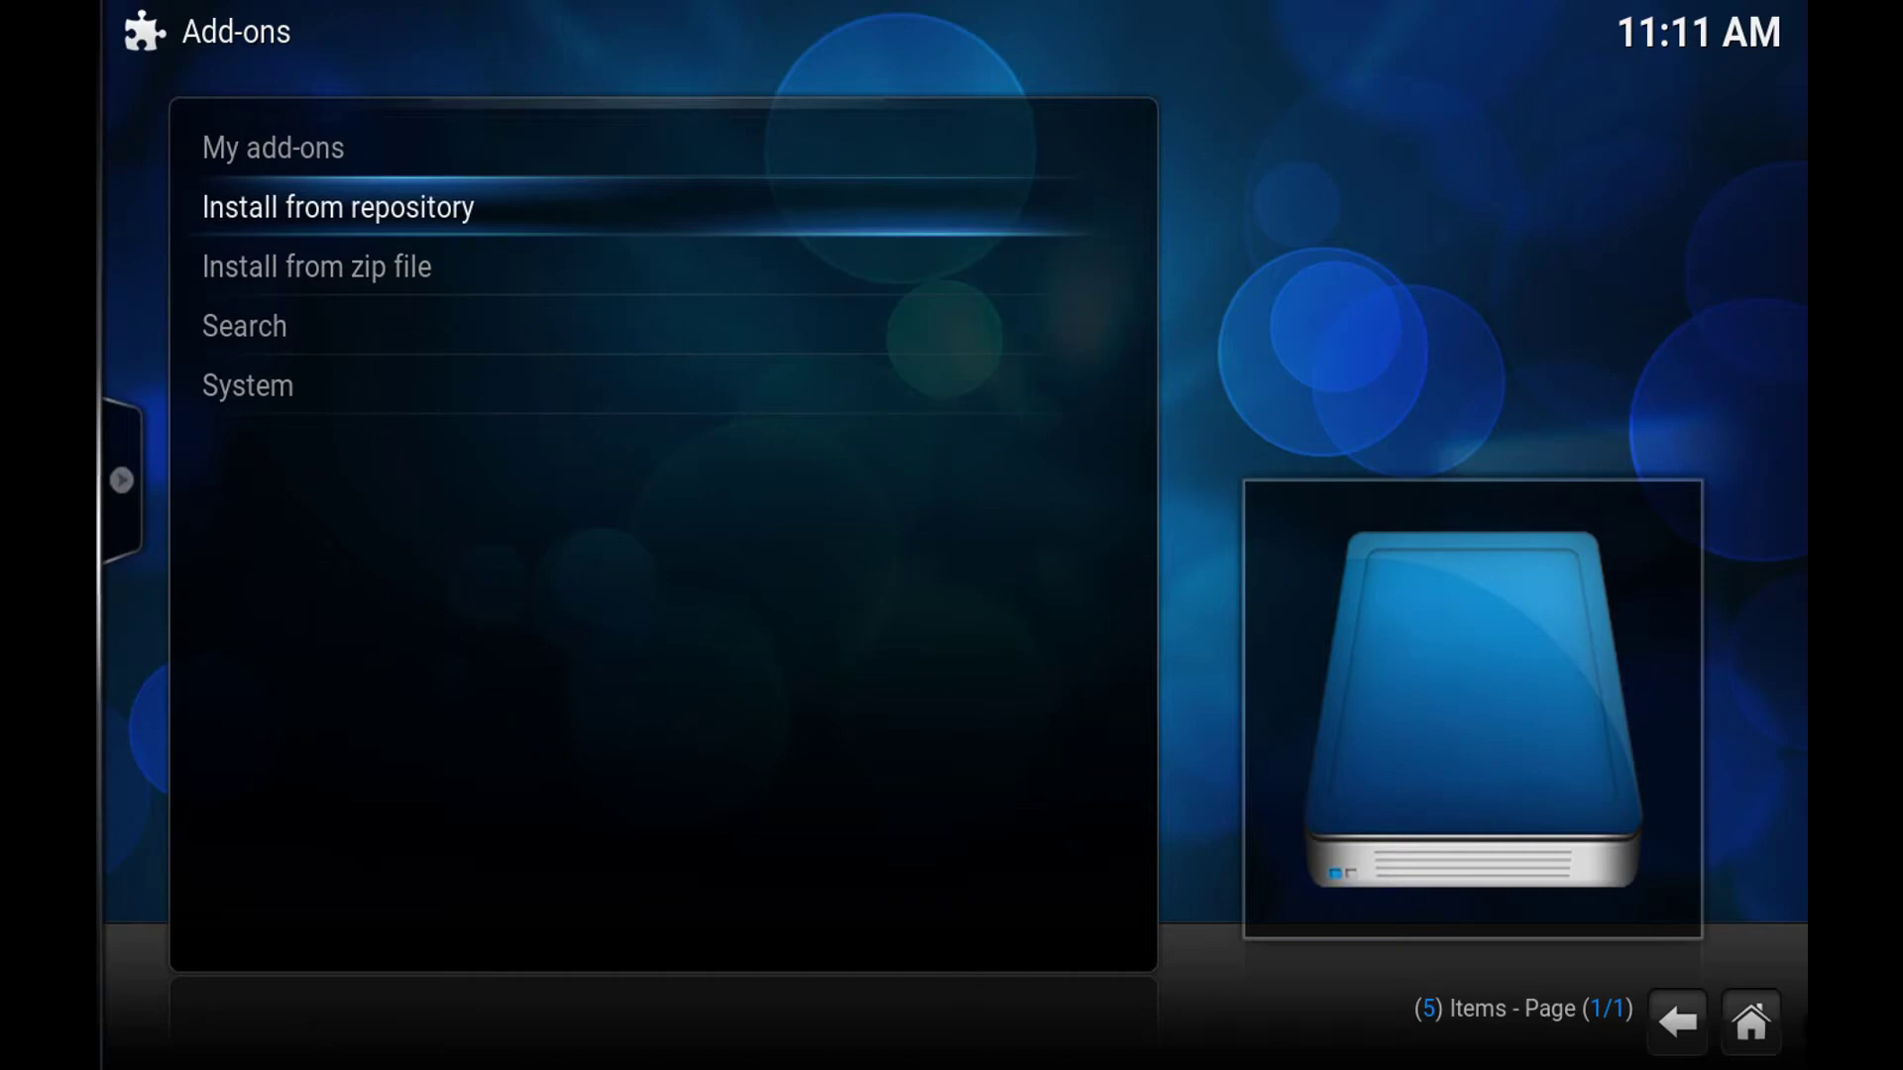
{"action": "key", "text": "Return"}
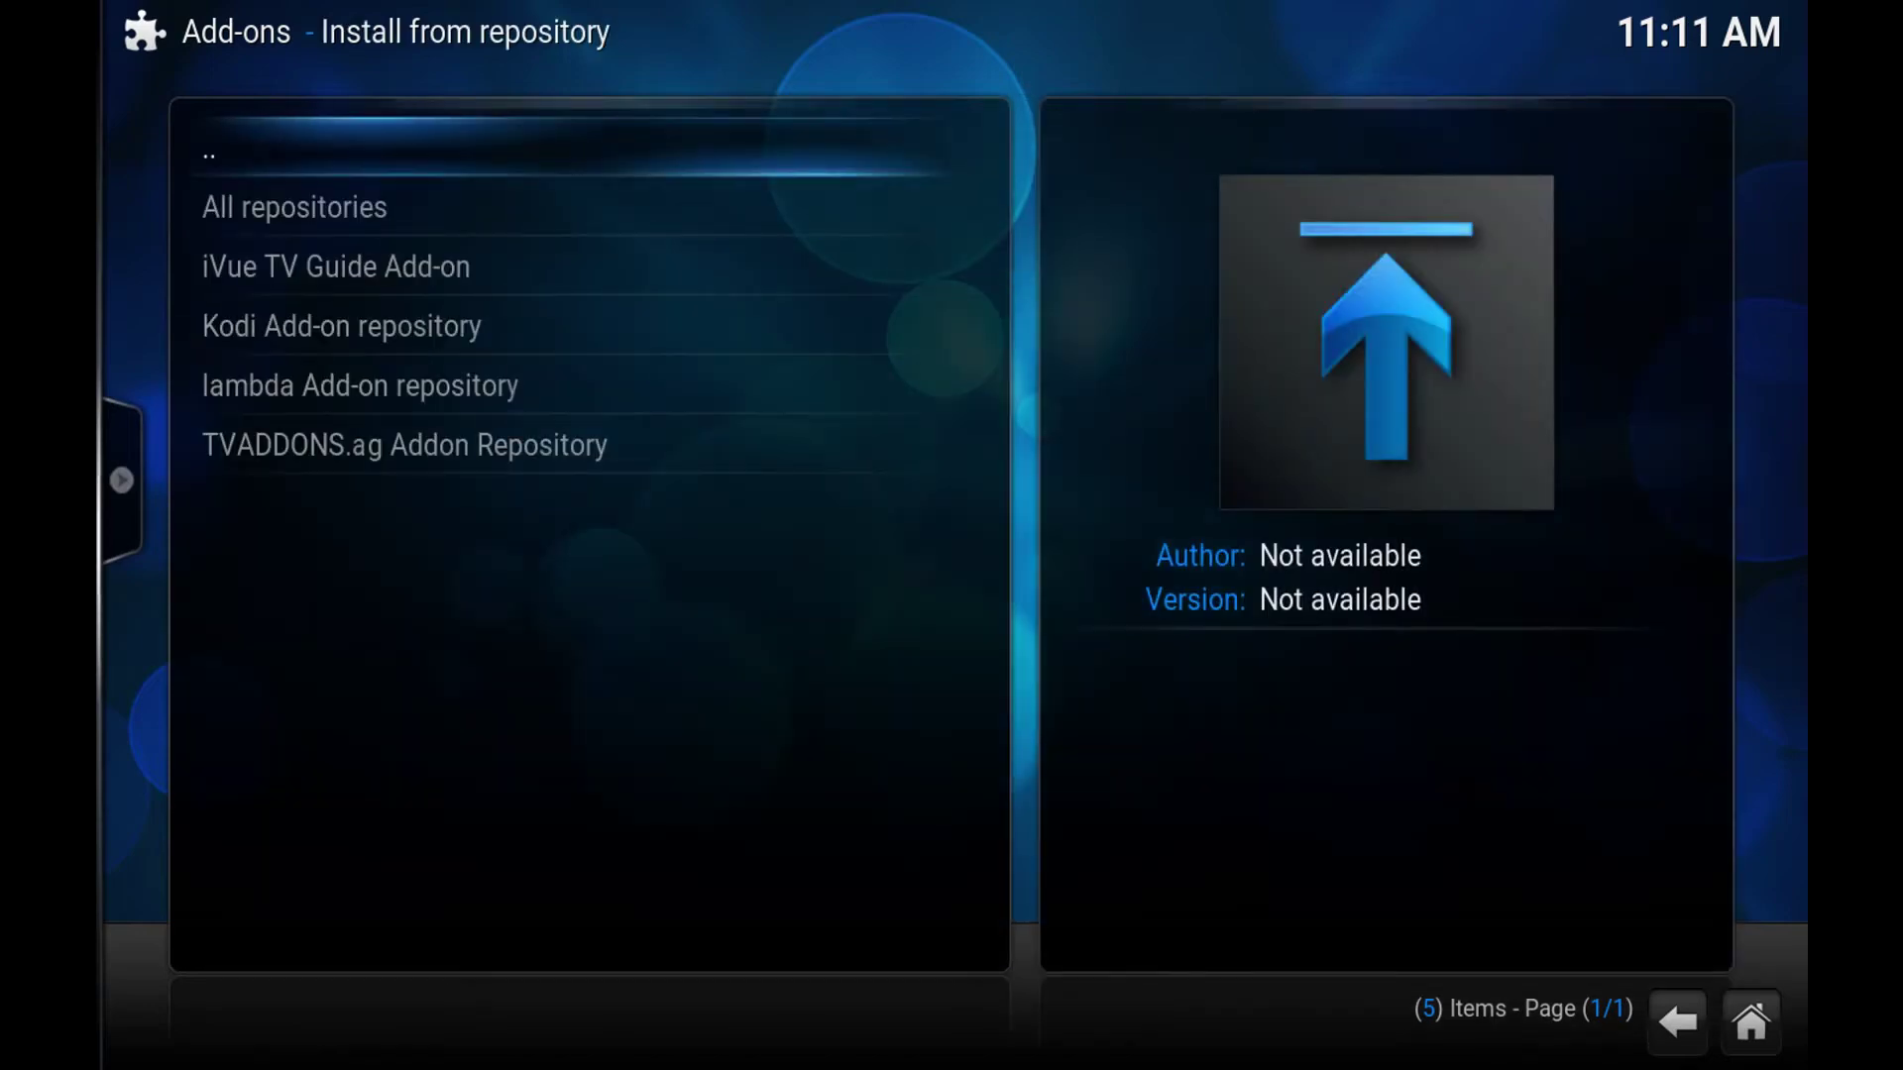
{"action": "key", "text": "Down"}
{"action": "key", "text": "Down"}
{"action": "key", "text": "Down"}
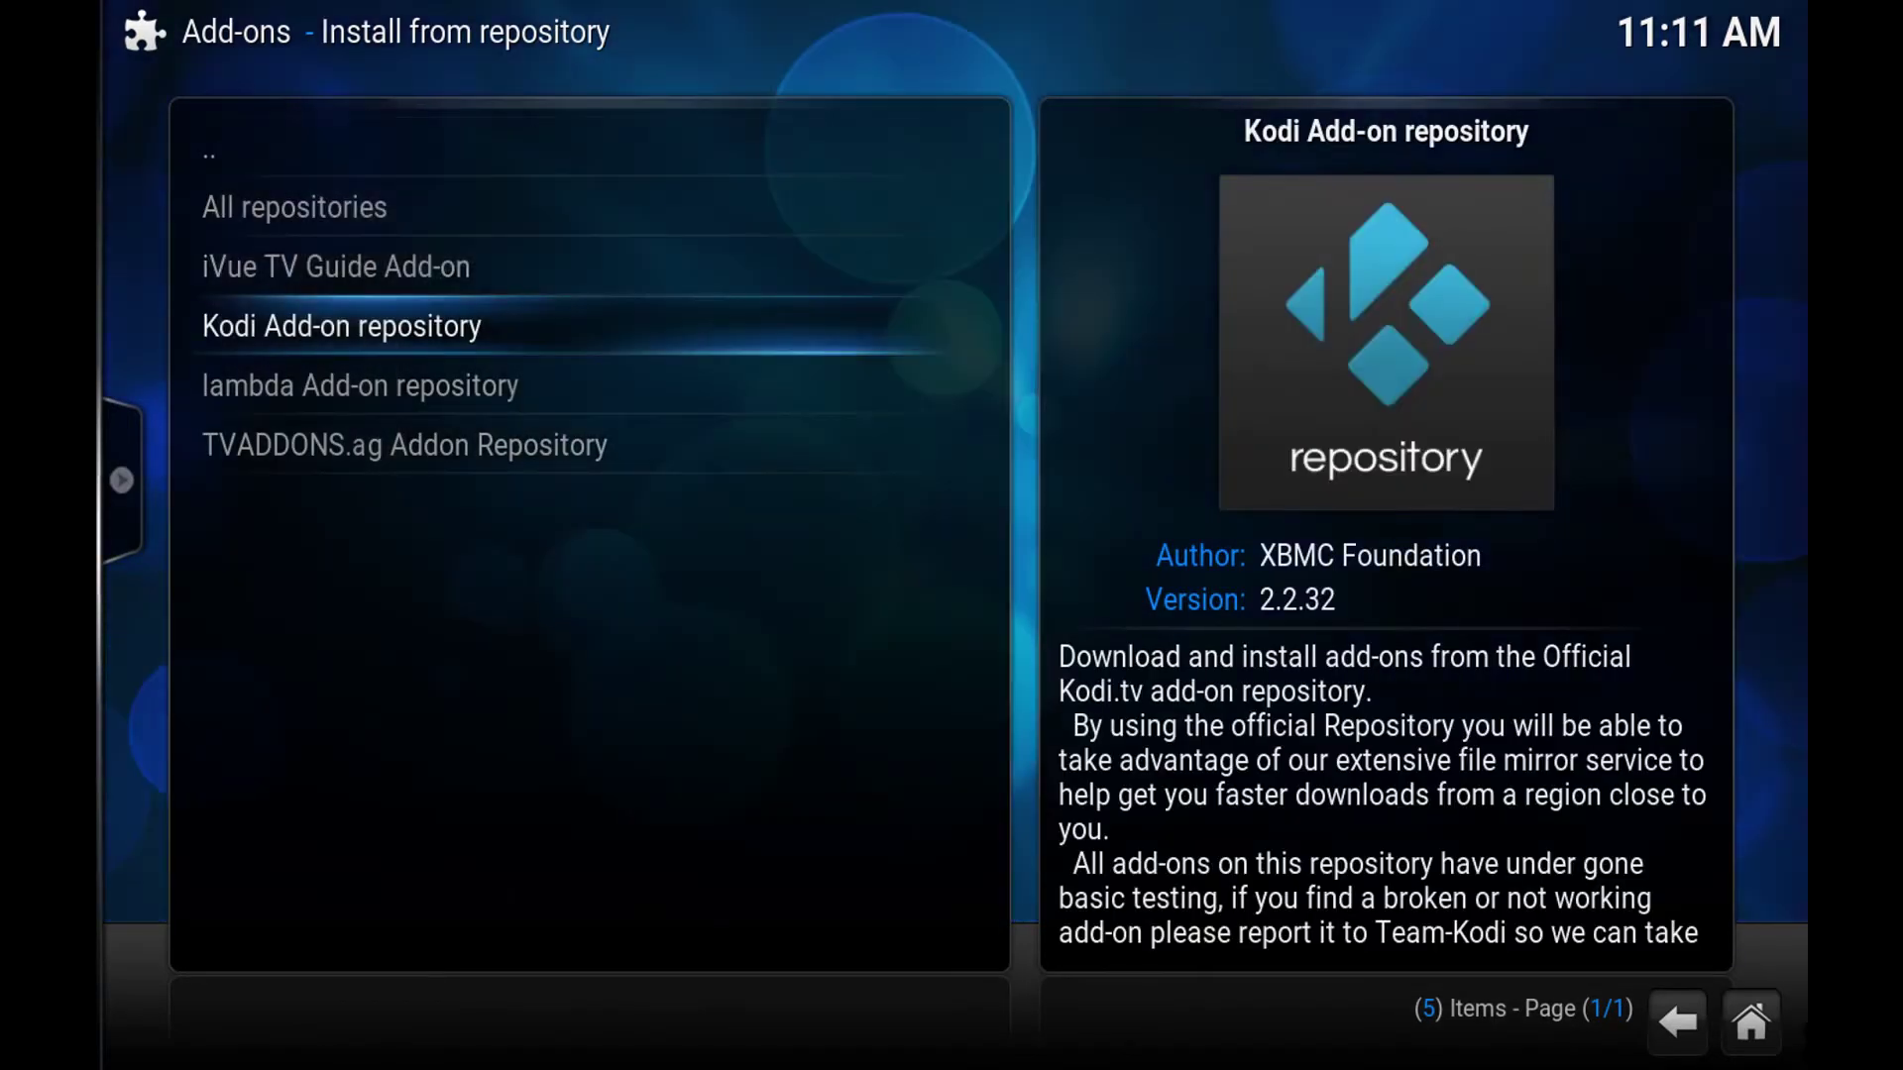
{"action": "key", "text": "Return"}
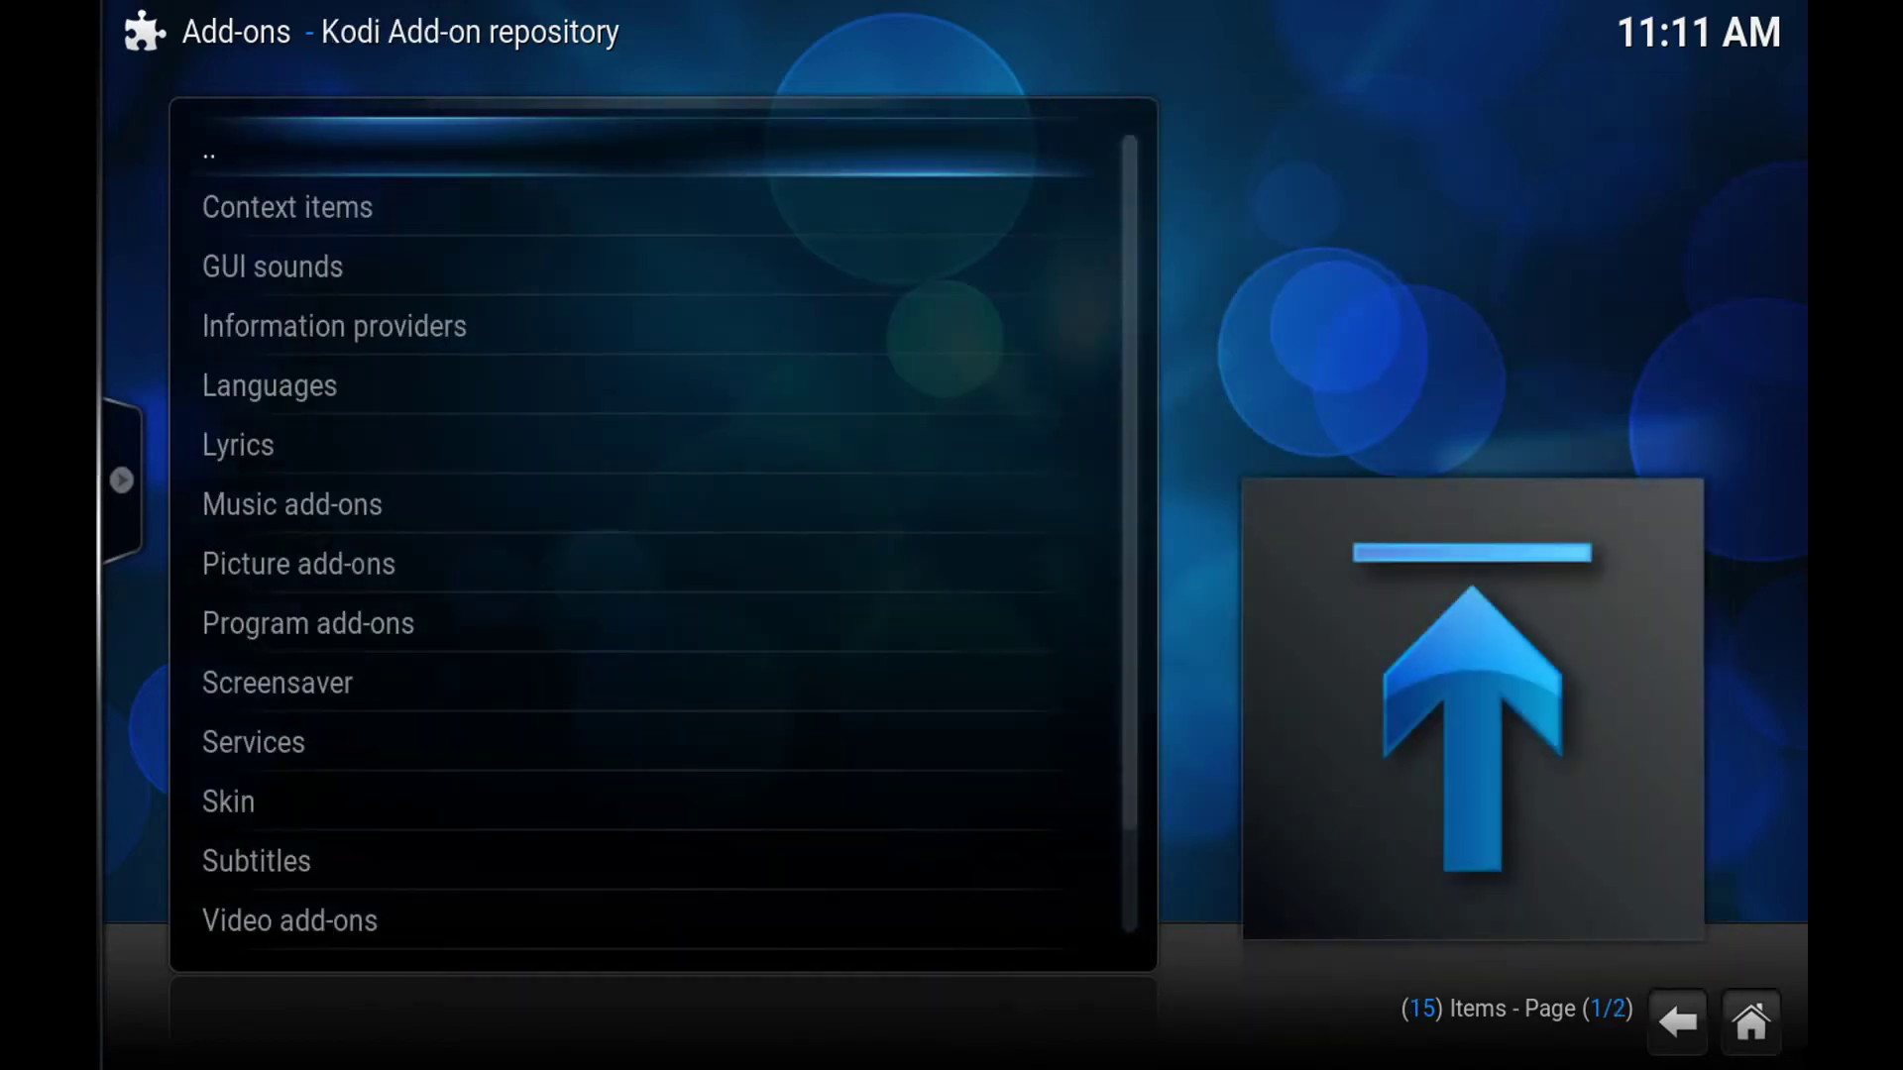
{"action": "key", "text": "Right"}
{"action": "key", "text": "Left"}
{"action": "key", "text": "Down"}
{"action": "key", "text": "Down"}
{"action": "key", "text": "Down"}
{"action": "key", "text": "Down"}
{"action": "key", "text": "Down"}
{"action": "key", "text": "Down"}
{"action": "key", "text": "Down"}
{"action": "key", "text": "Down"}
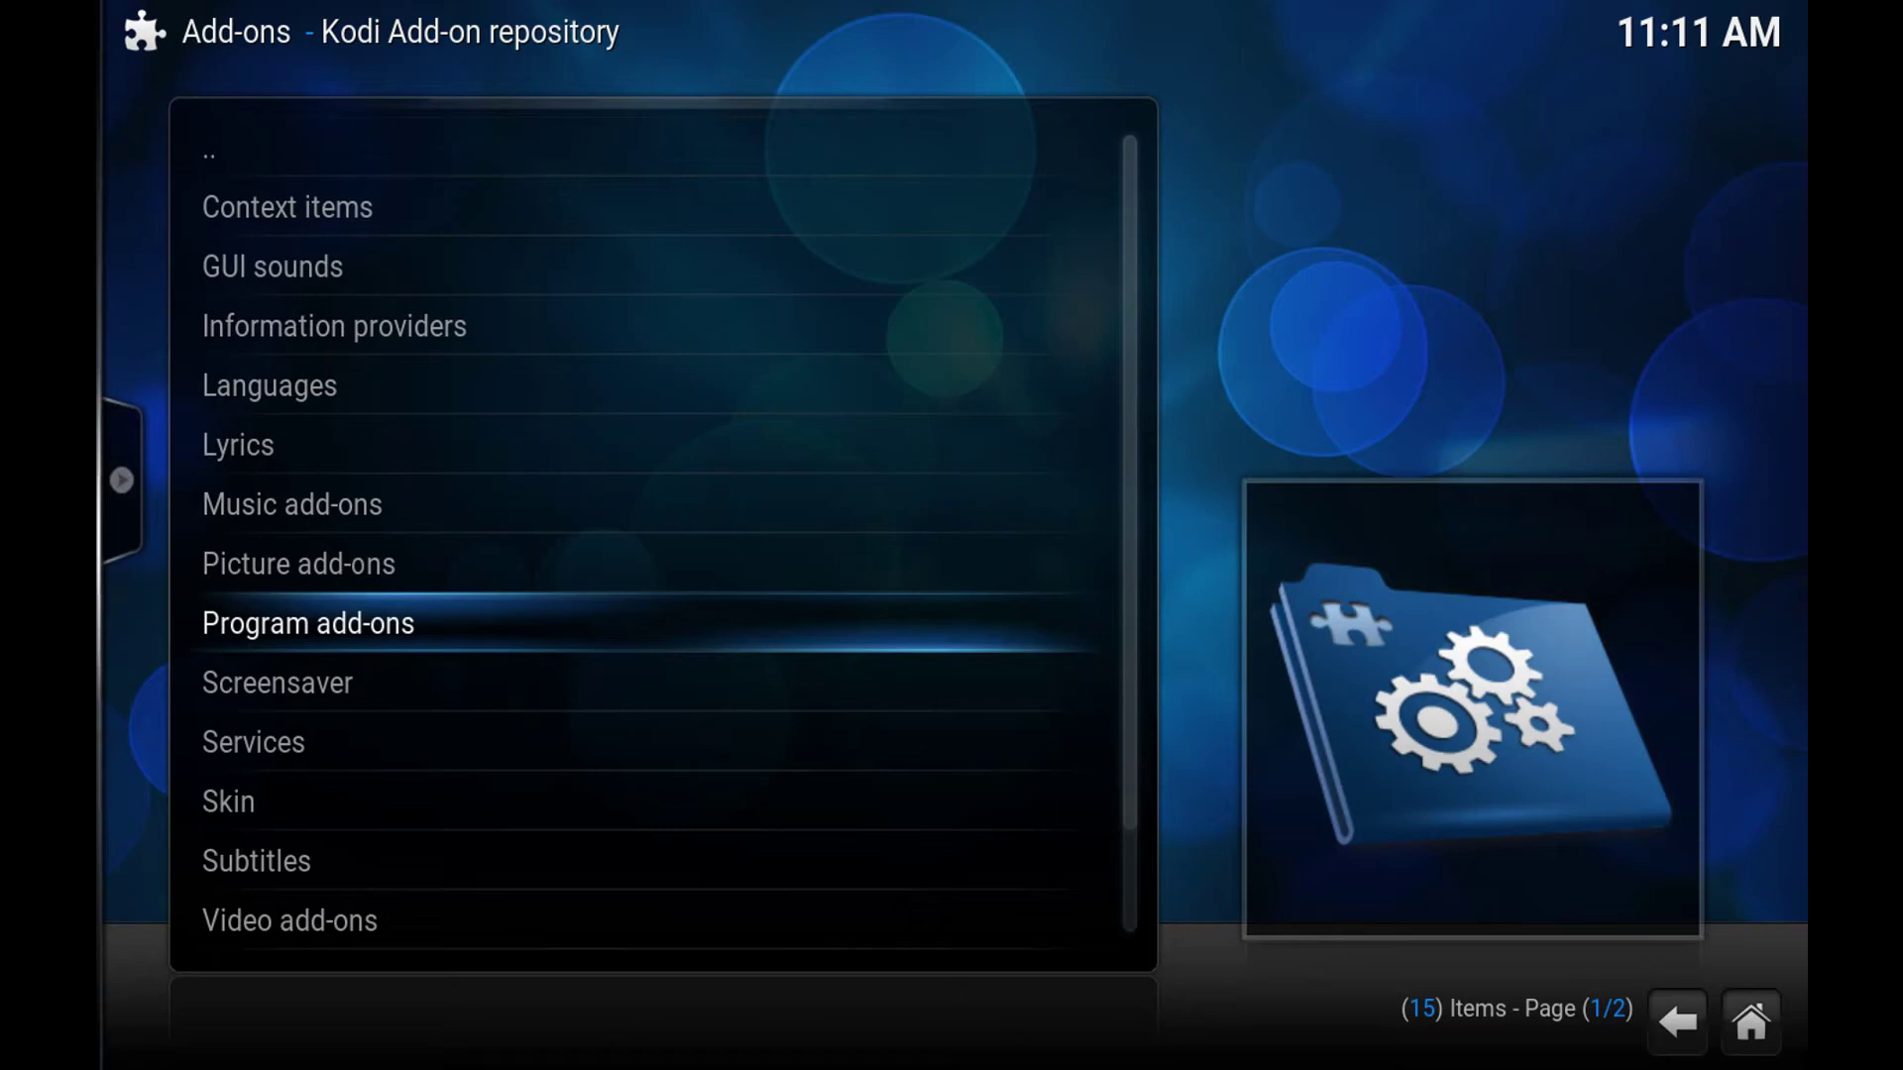
{"action": "key", "text": "Return"}
Page down the 61 program add-ons to TvTunes and open its information dialog
{"action": "key", "text": "Page_Down"}
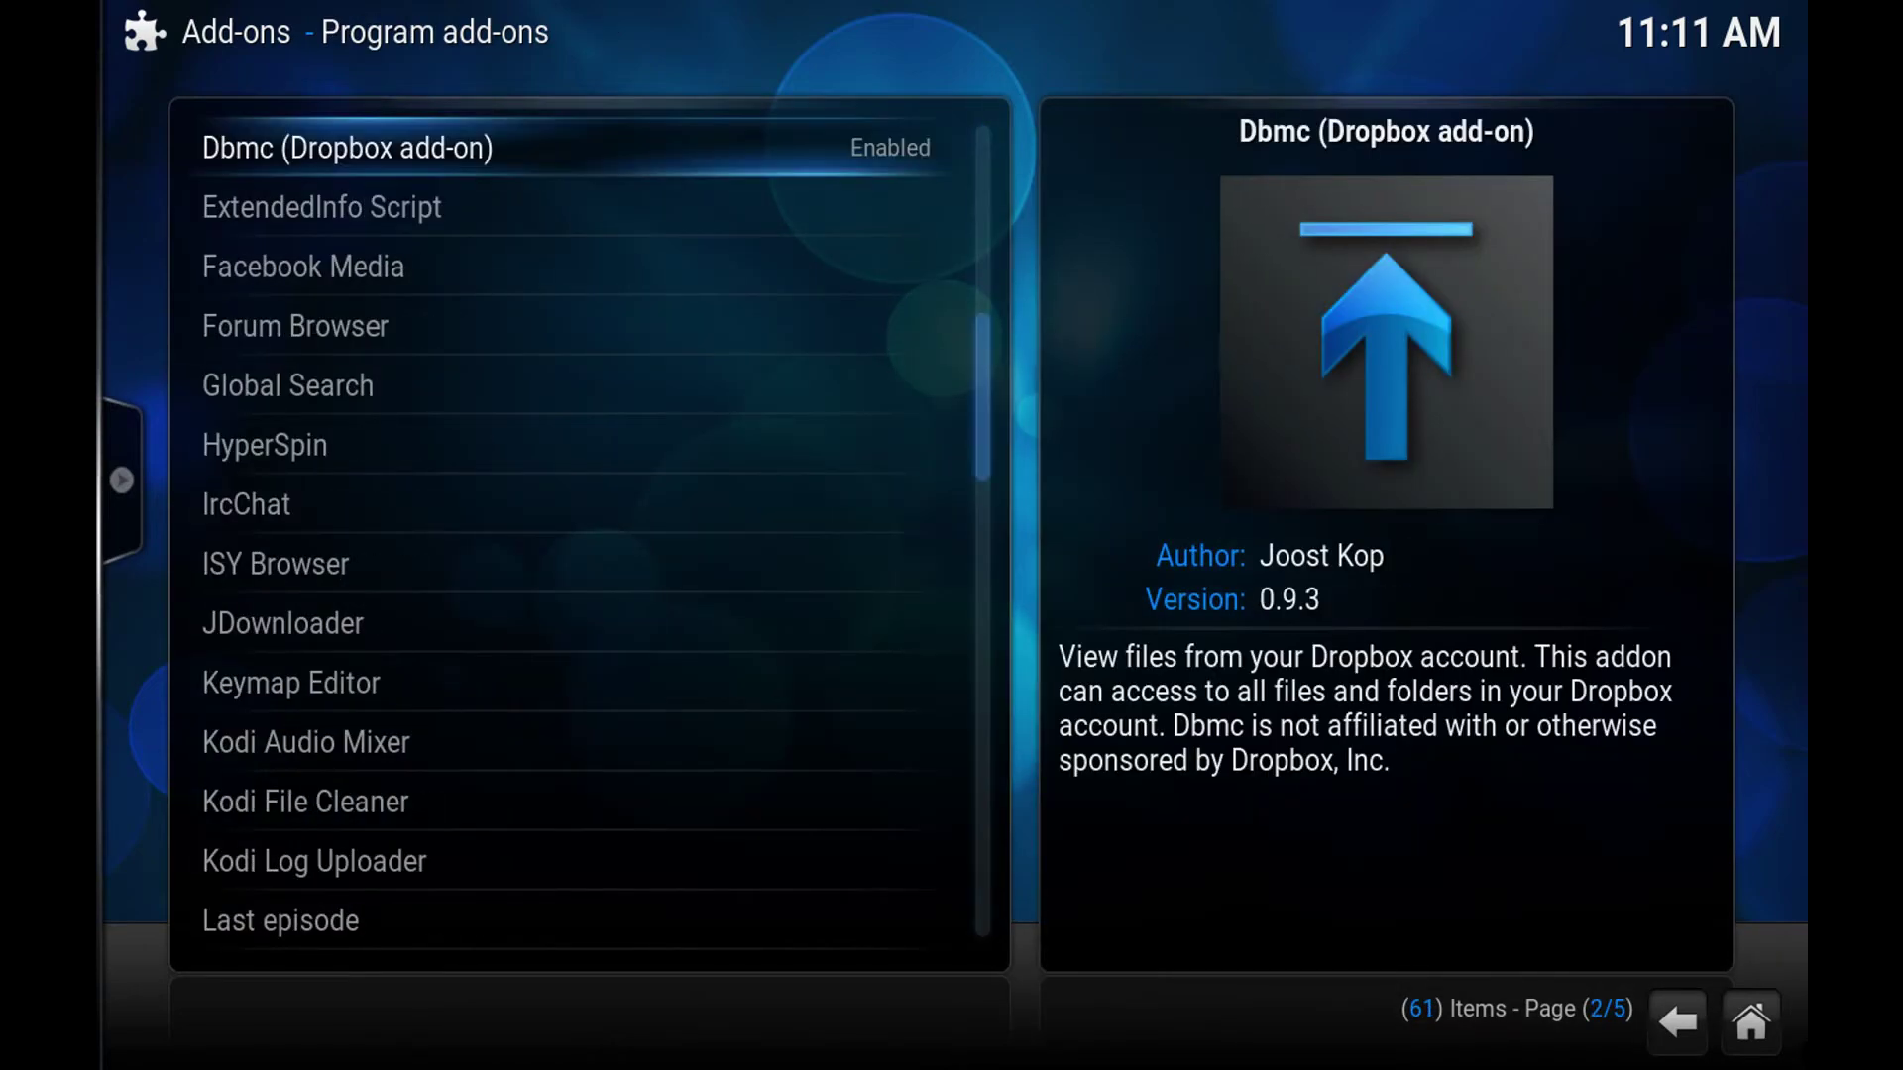
{"action": "key", "text": "Page_Down"}
{"action": "key", "text": "Page_Down"}
{"action": "key", "text": "Page_Up"}
{"action": "key", "text": "Page_Down"}
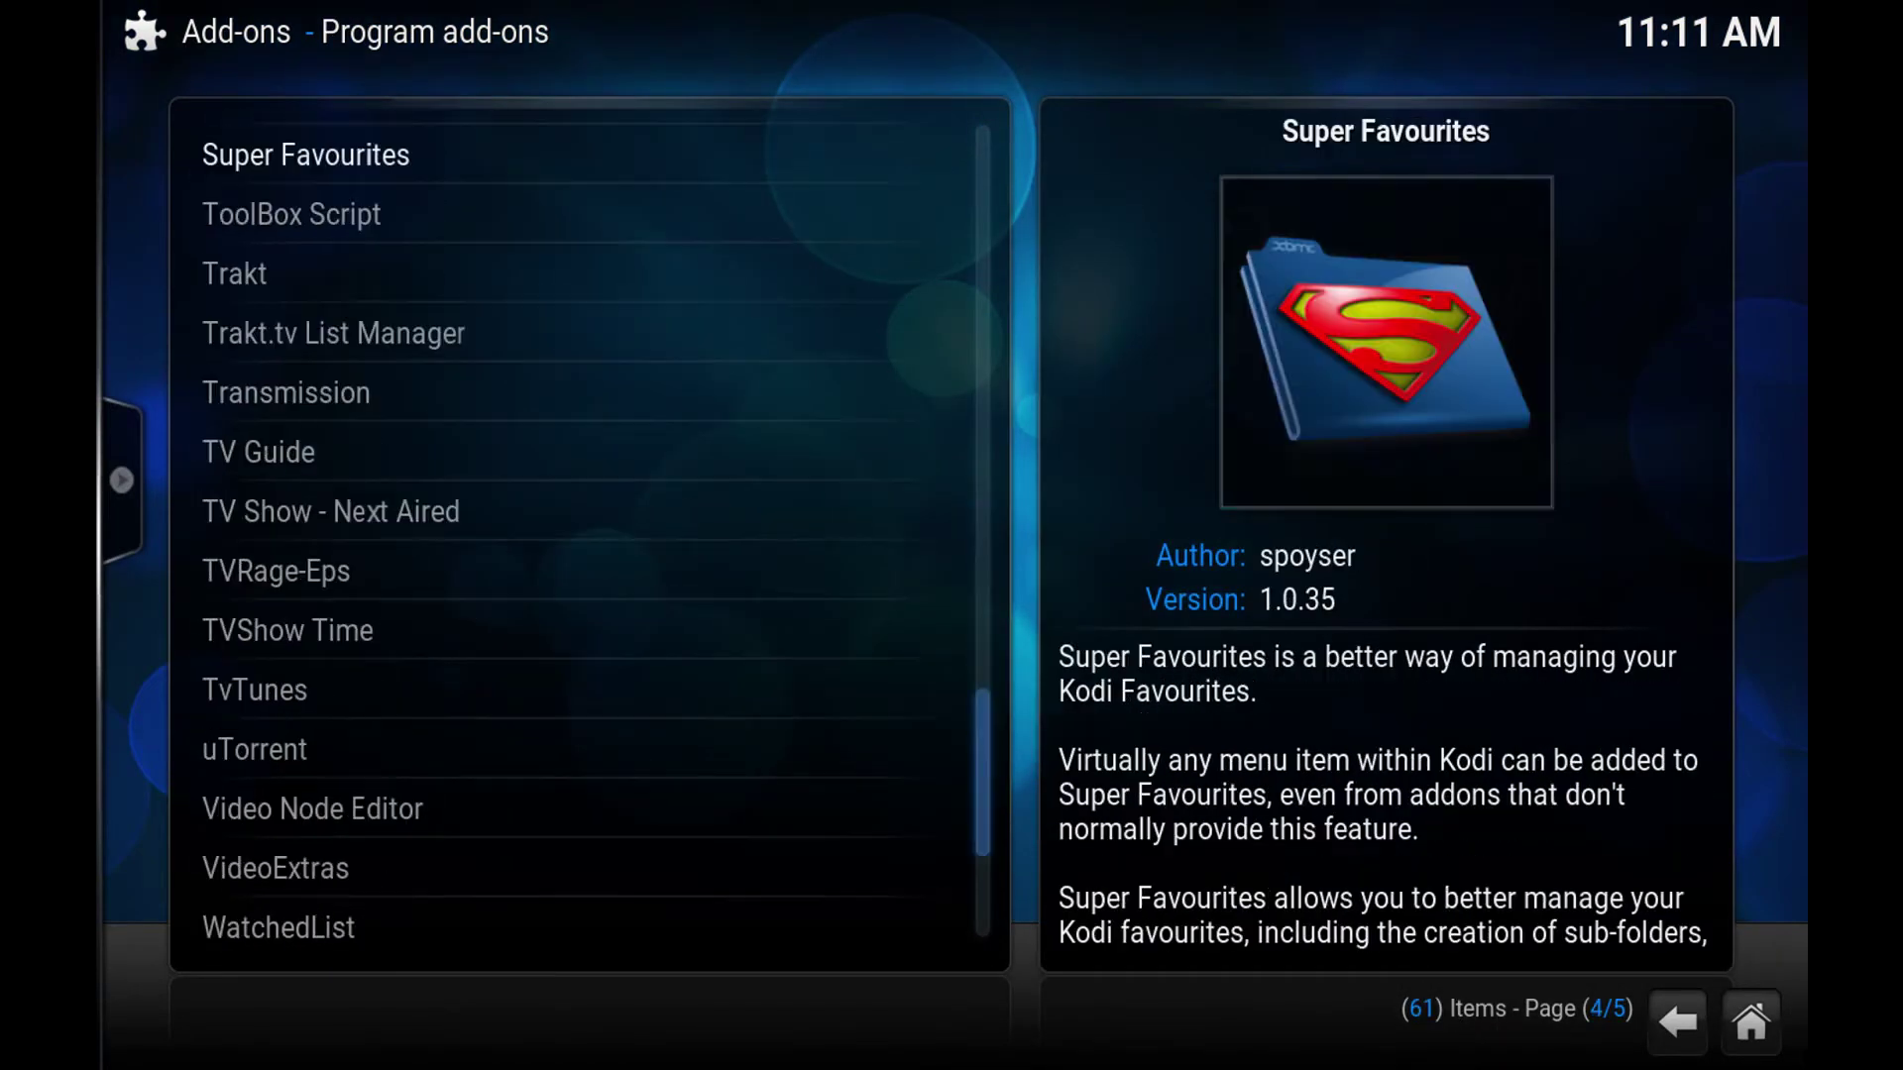
{"action": "key", "text": "Down"}
{"action": "key", "text": "Down"}
{"action": "key", "text": "Down"}
{"action": "key", "text": "Down"}
{"action": "key", "text": "Down"}
{"action": "key", "text": "Down"}
{"action": "key", "text": "Down"}
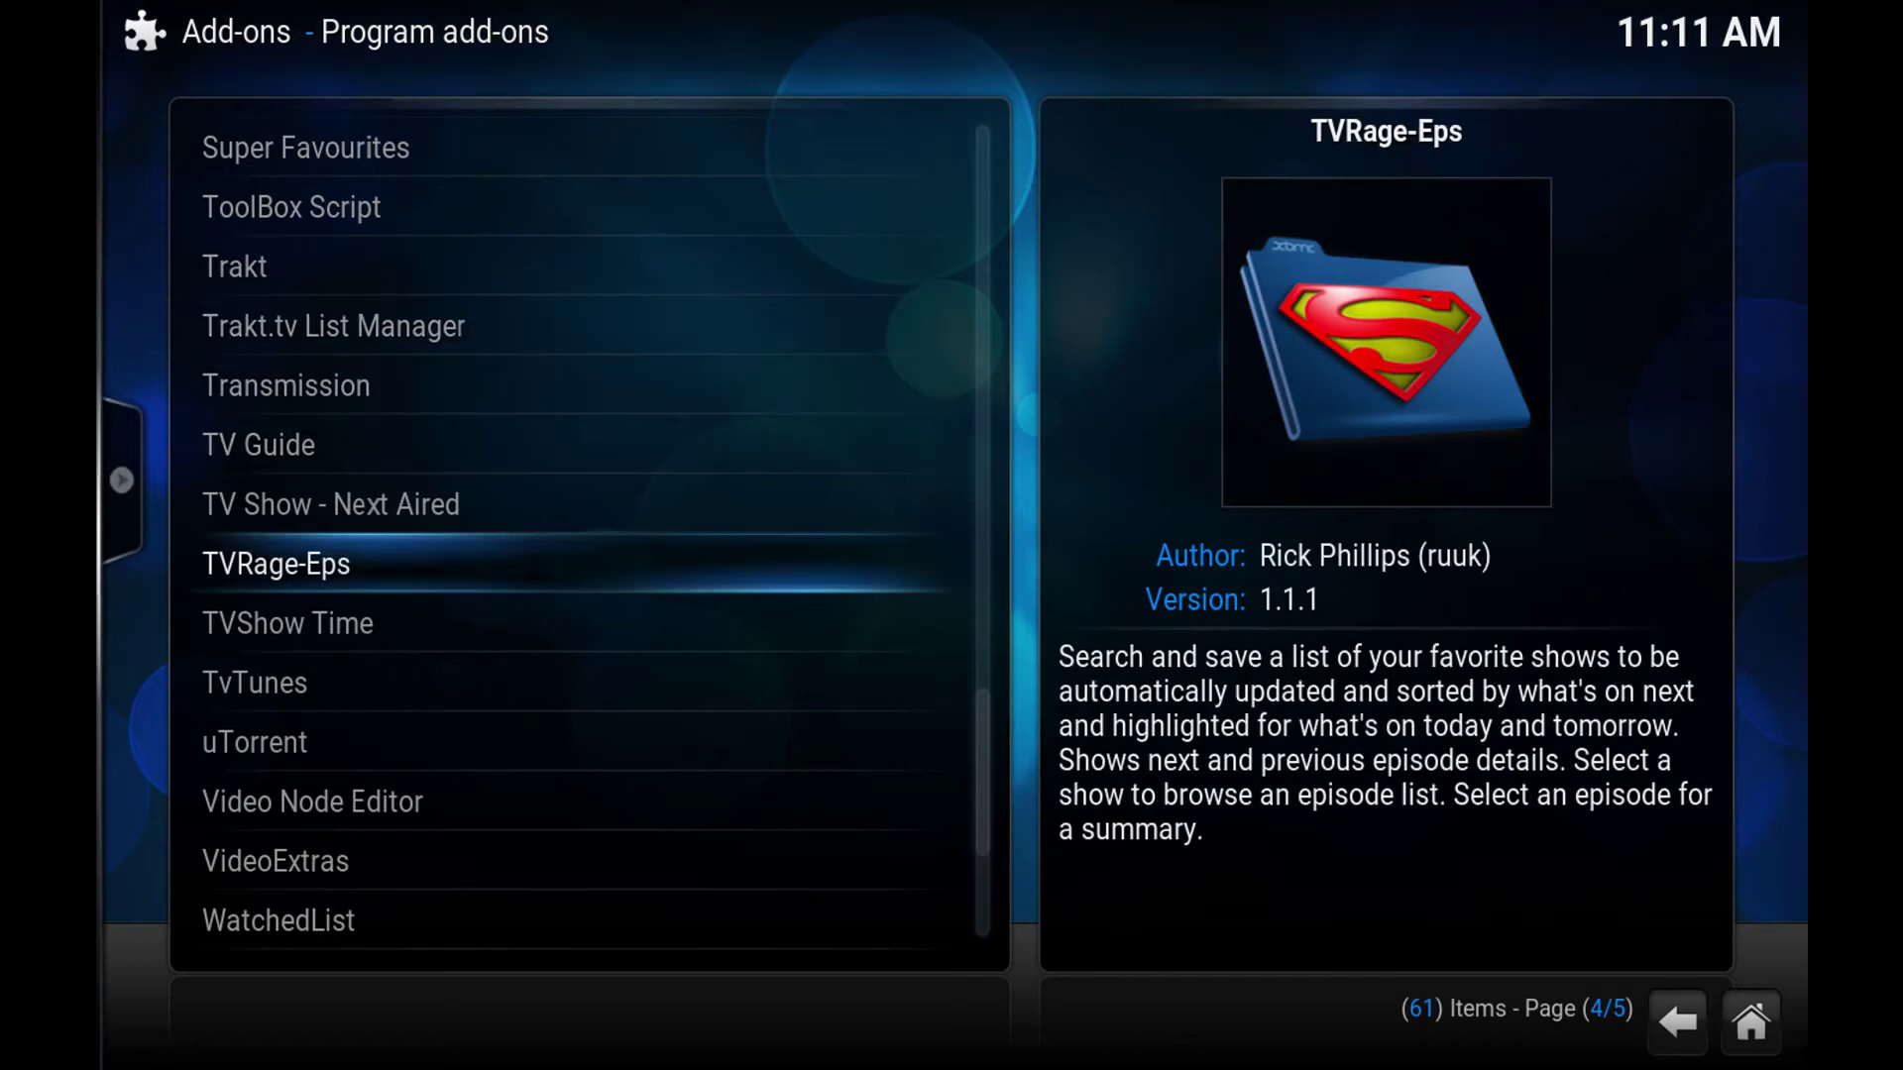
{"action": "key", "text": "Down"}
{"action": "key", "text": "Down"}
{"action": "key", "text": "Right"}
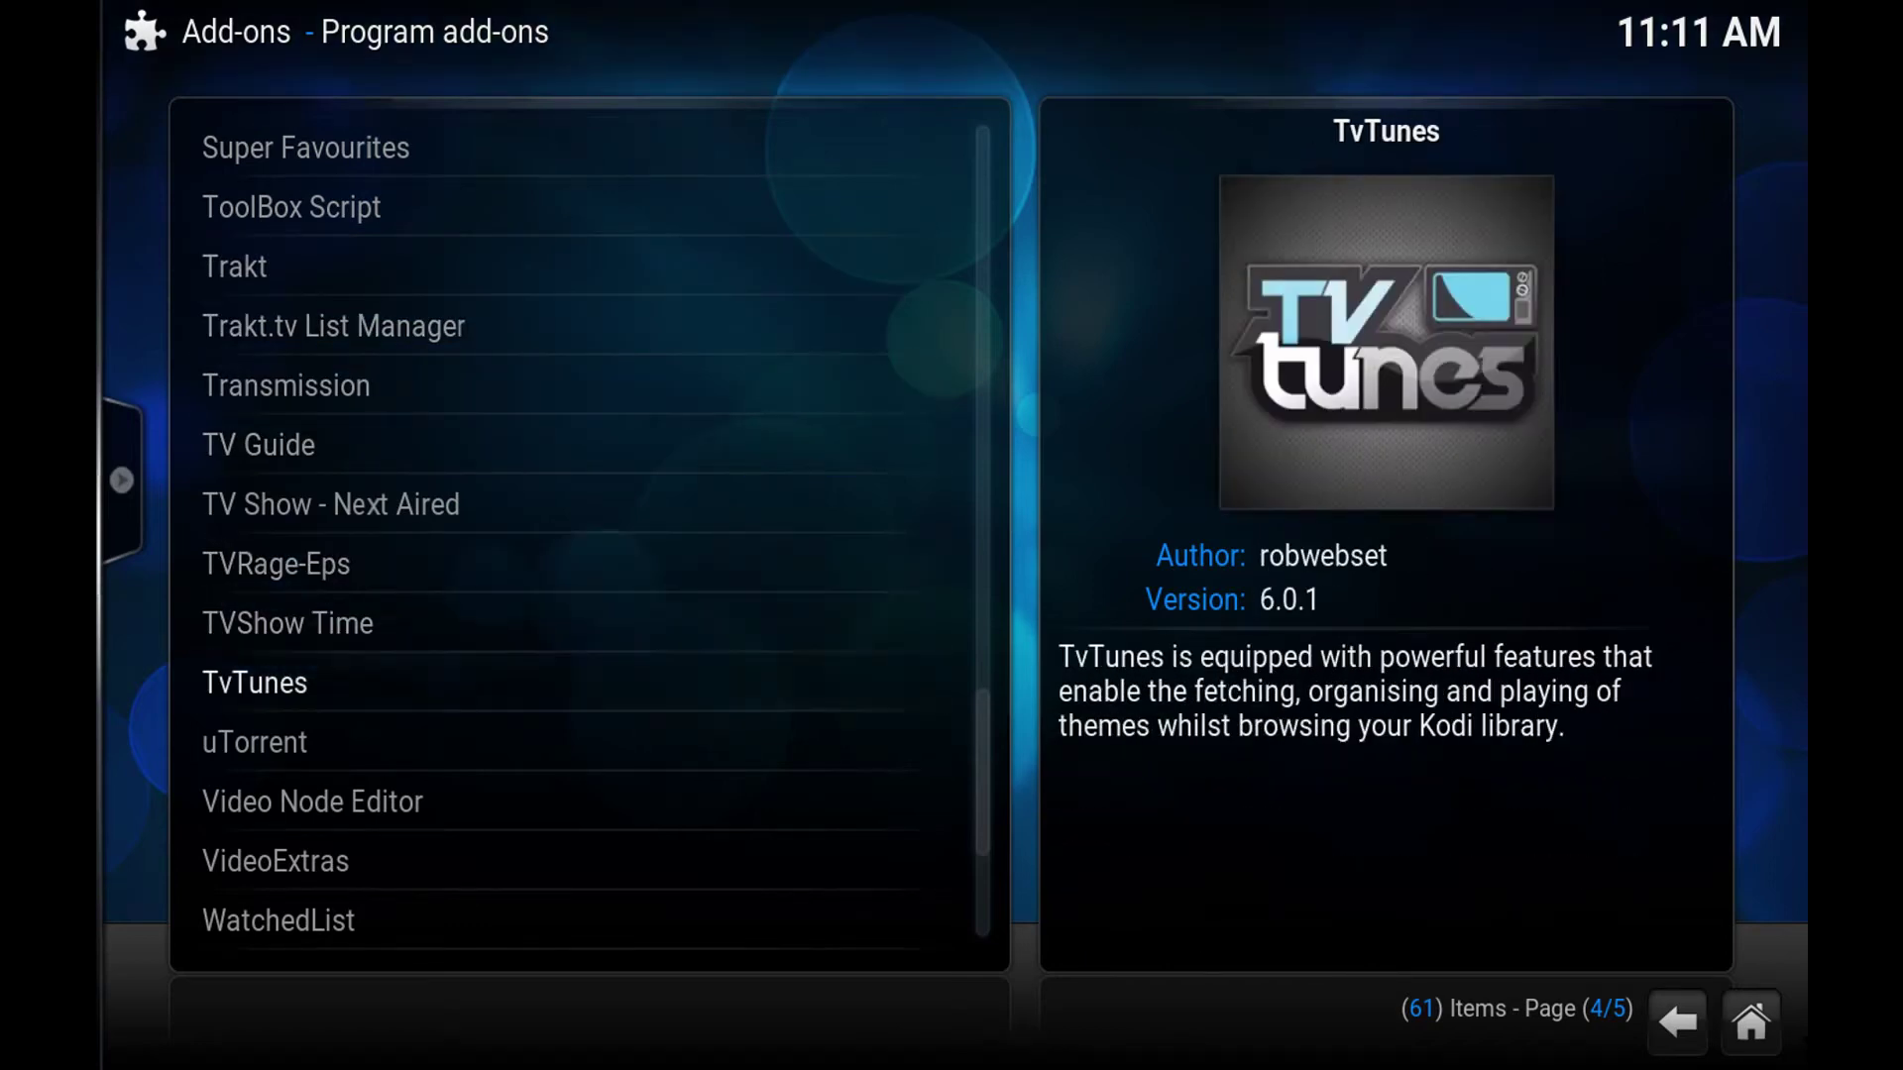
{"action": "key", "text": "Return"}
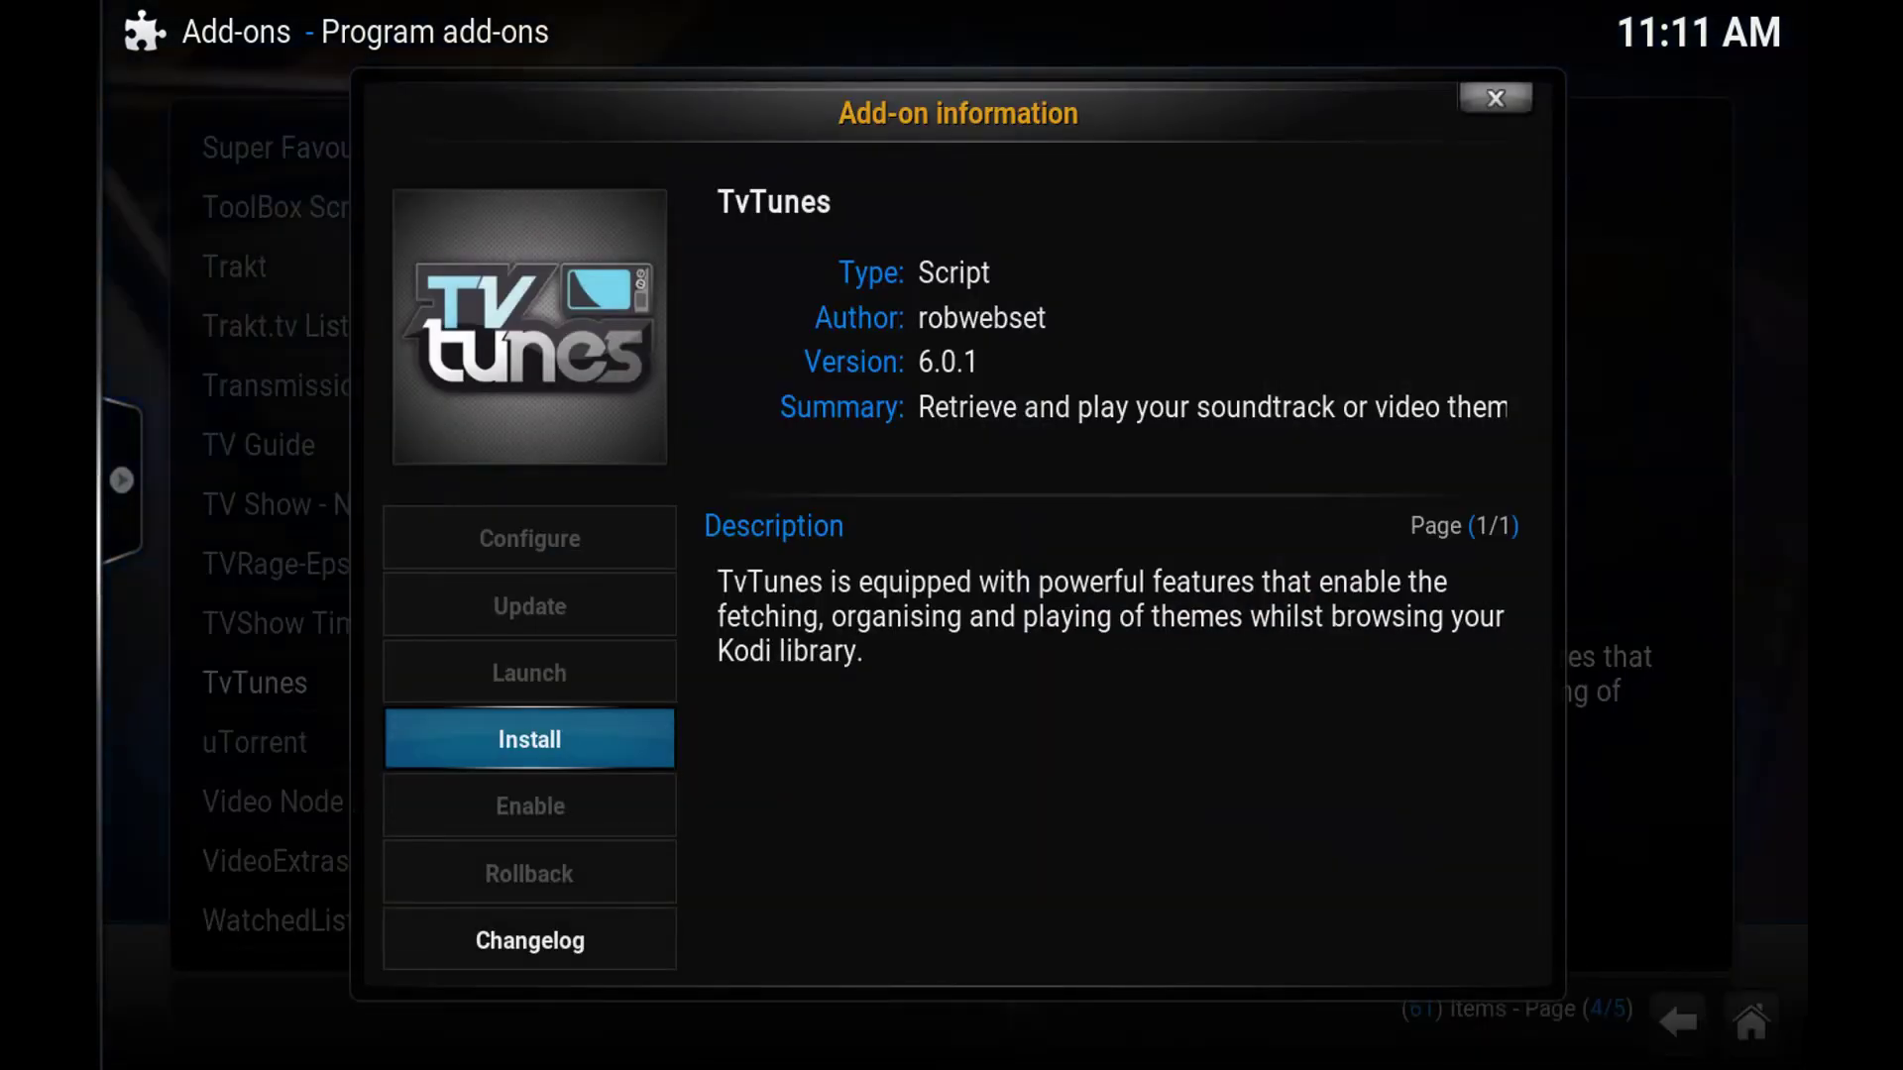
Install TvTunes 6.0.1 and, once it is enabled, back out of the Program add-ons list
{"action": "key", "text": "Return"}
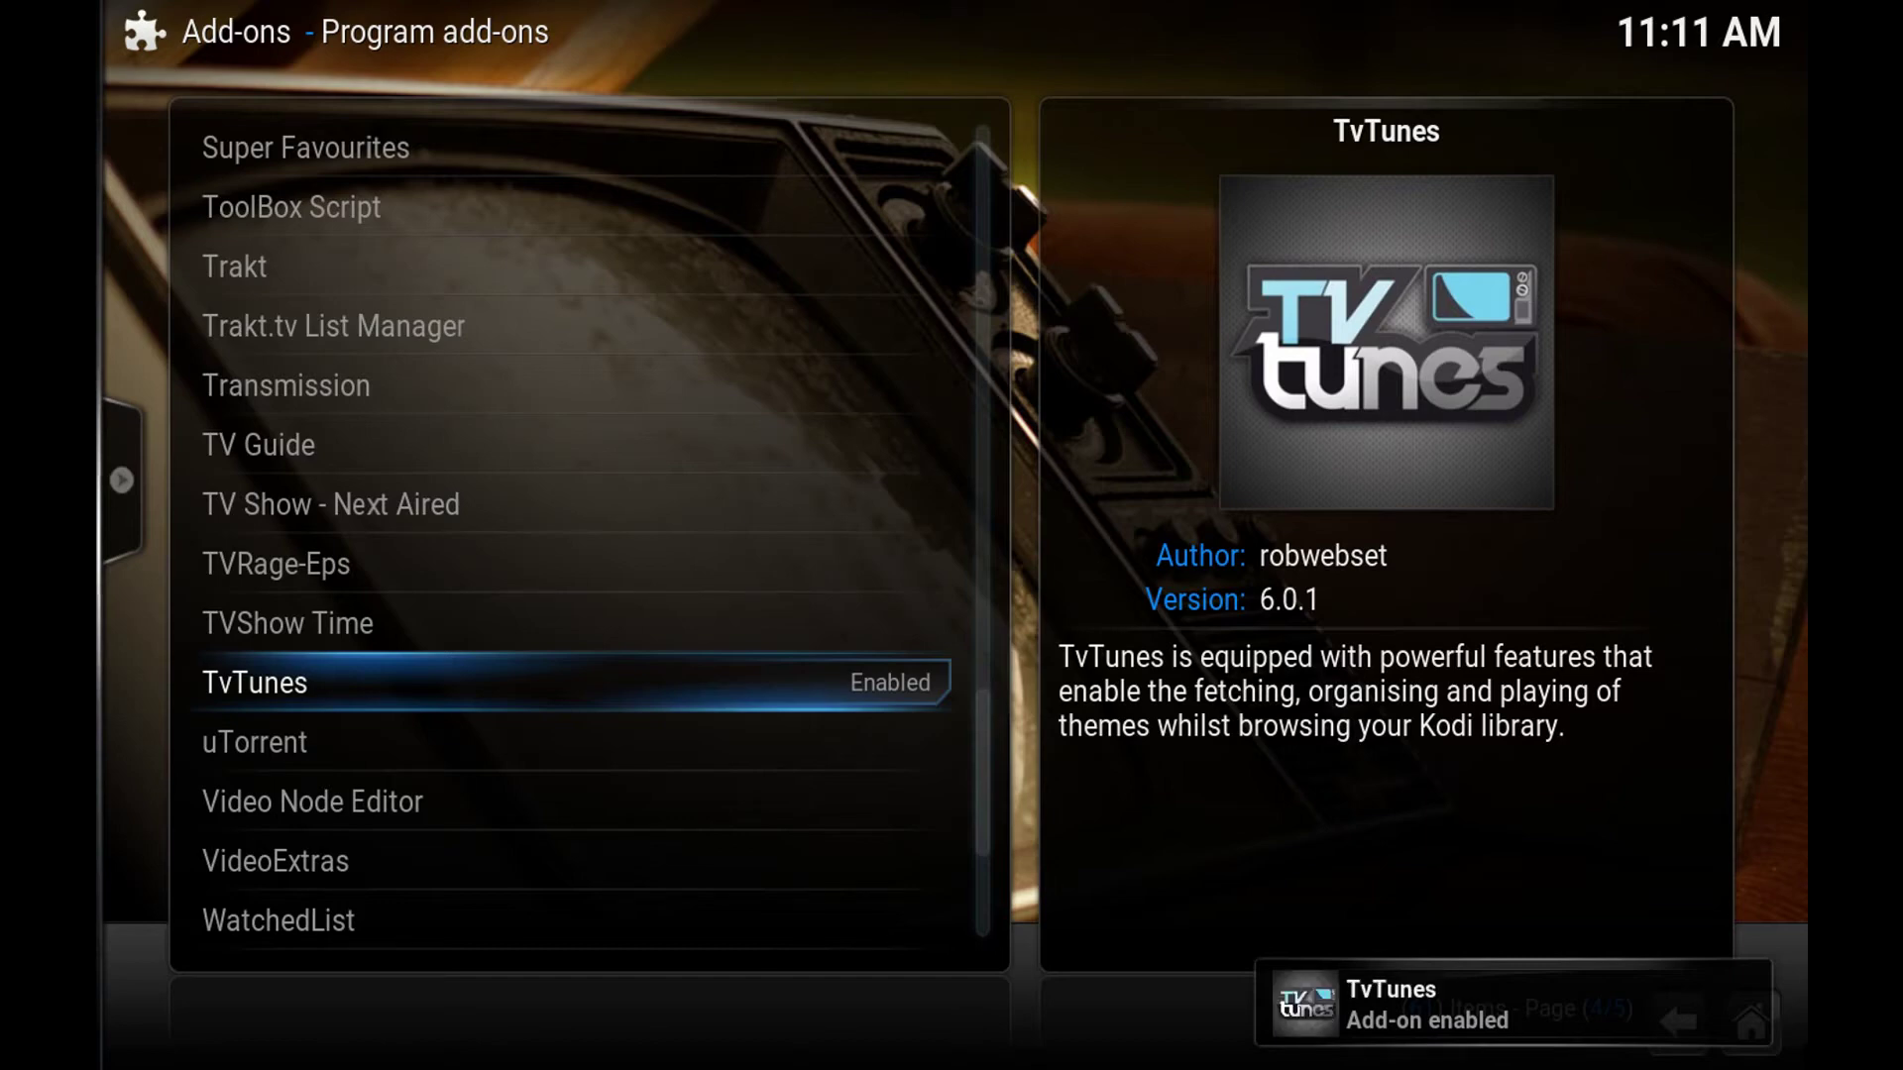
{"action": "key", "text": "BackSpace"}
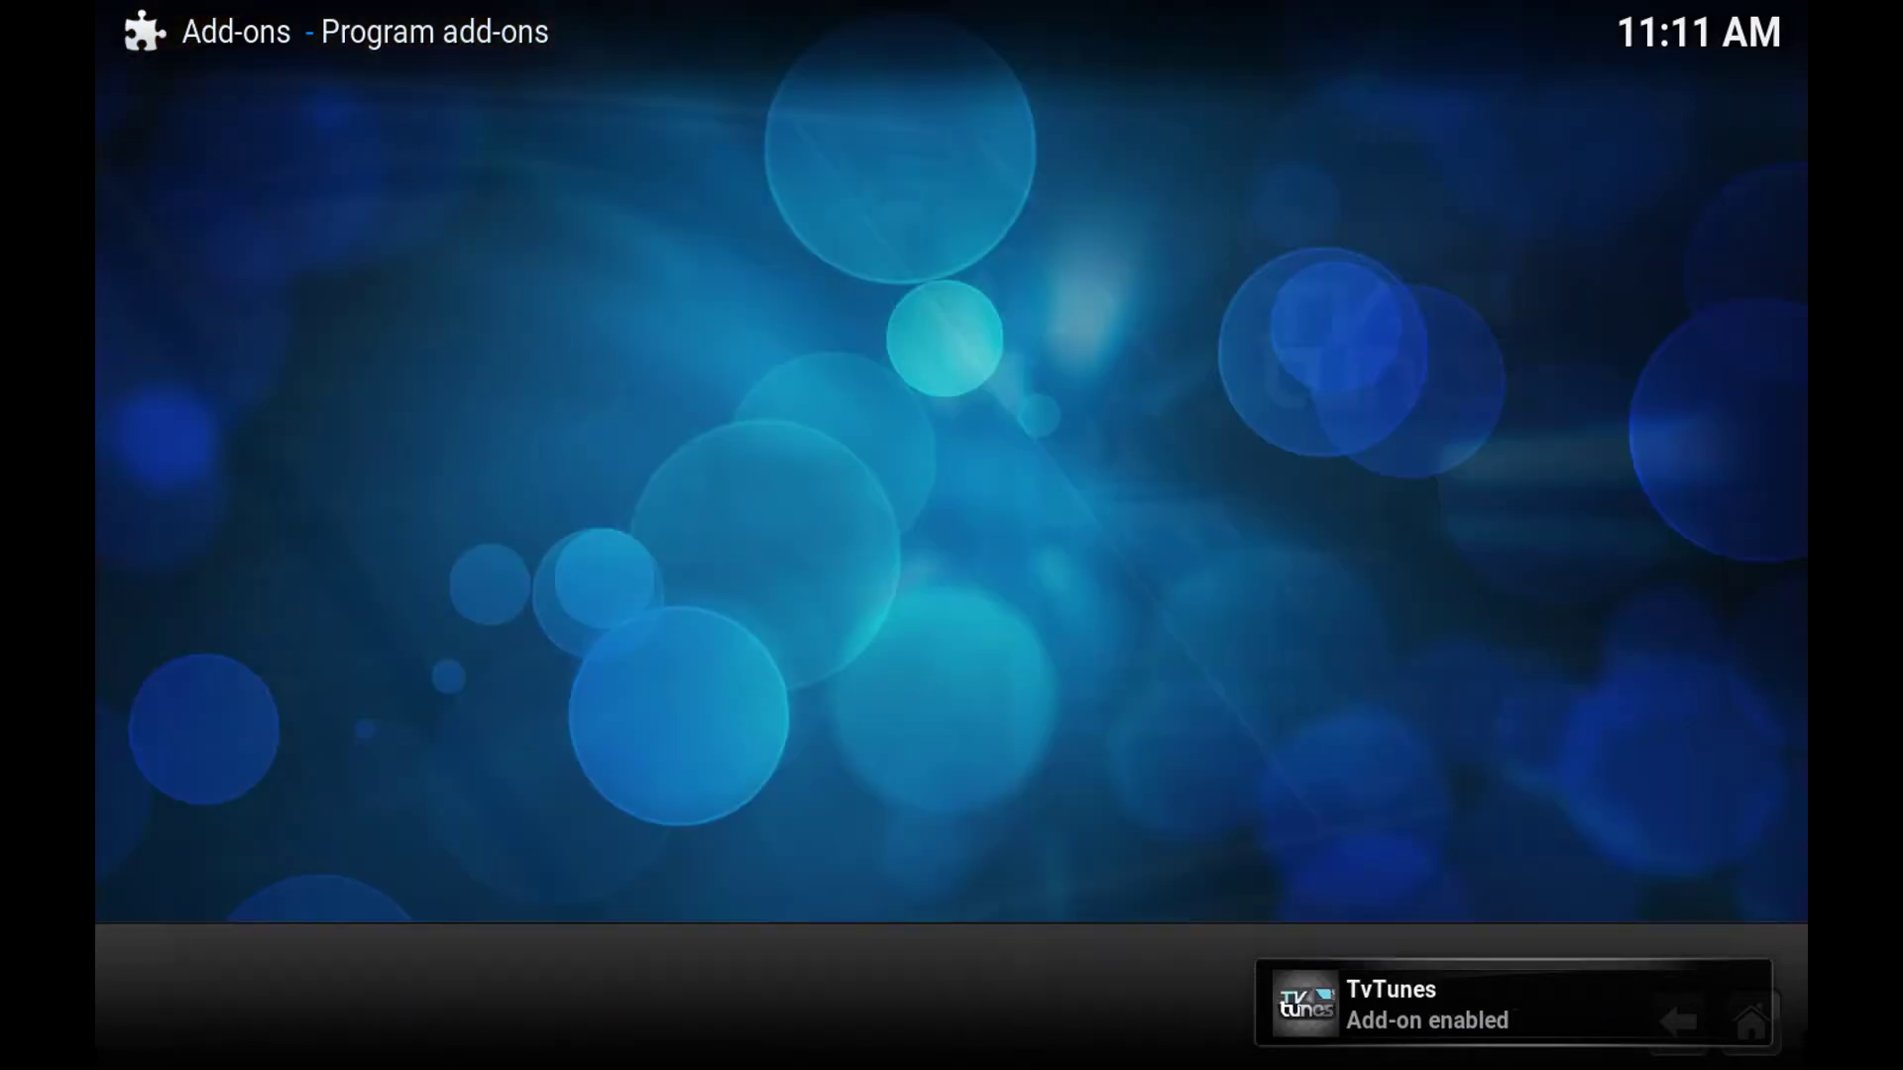
Return home, open TV Shows by Title, and highlight Game of Thrones
{"action": "key", "text": "BackSpace"}
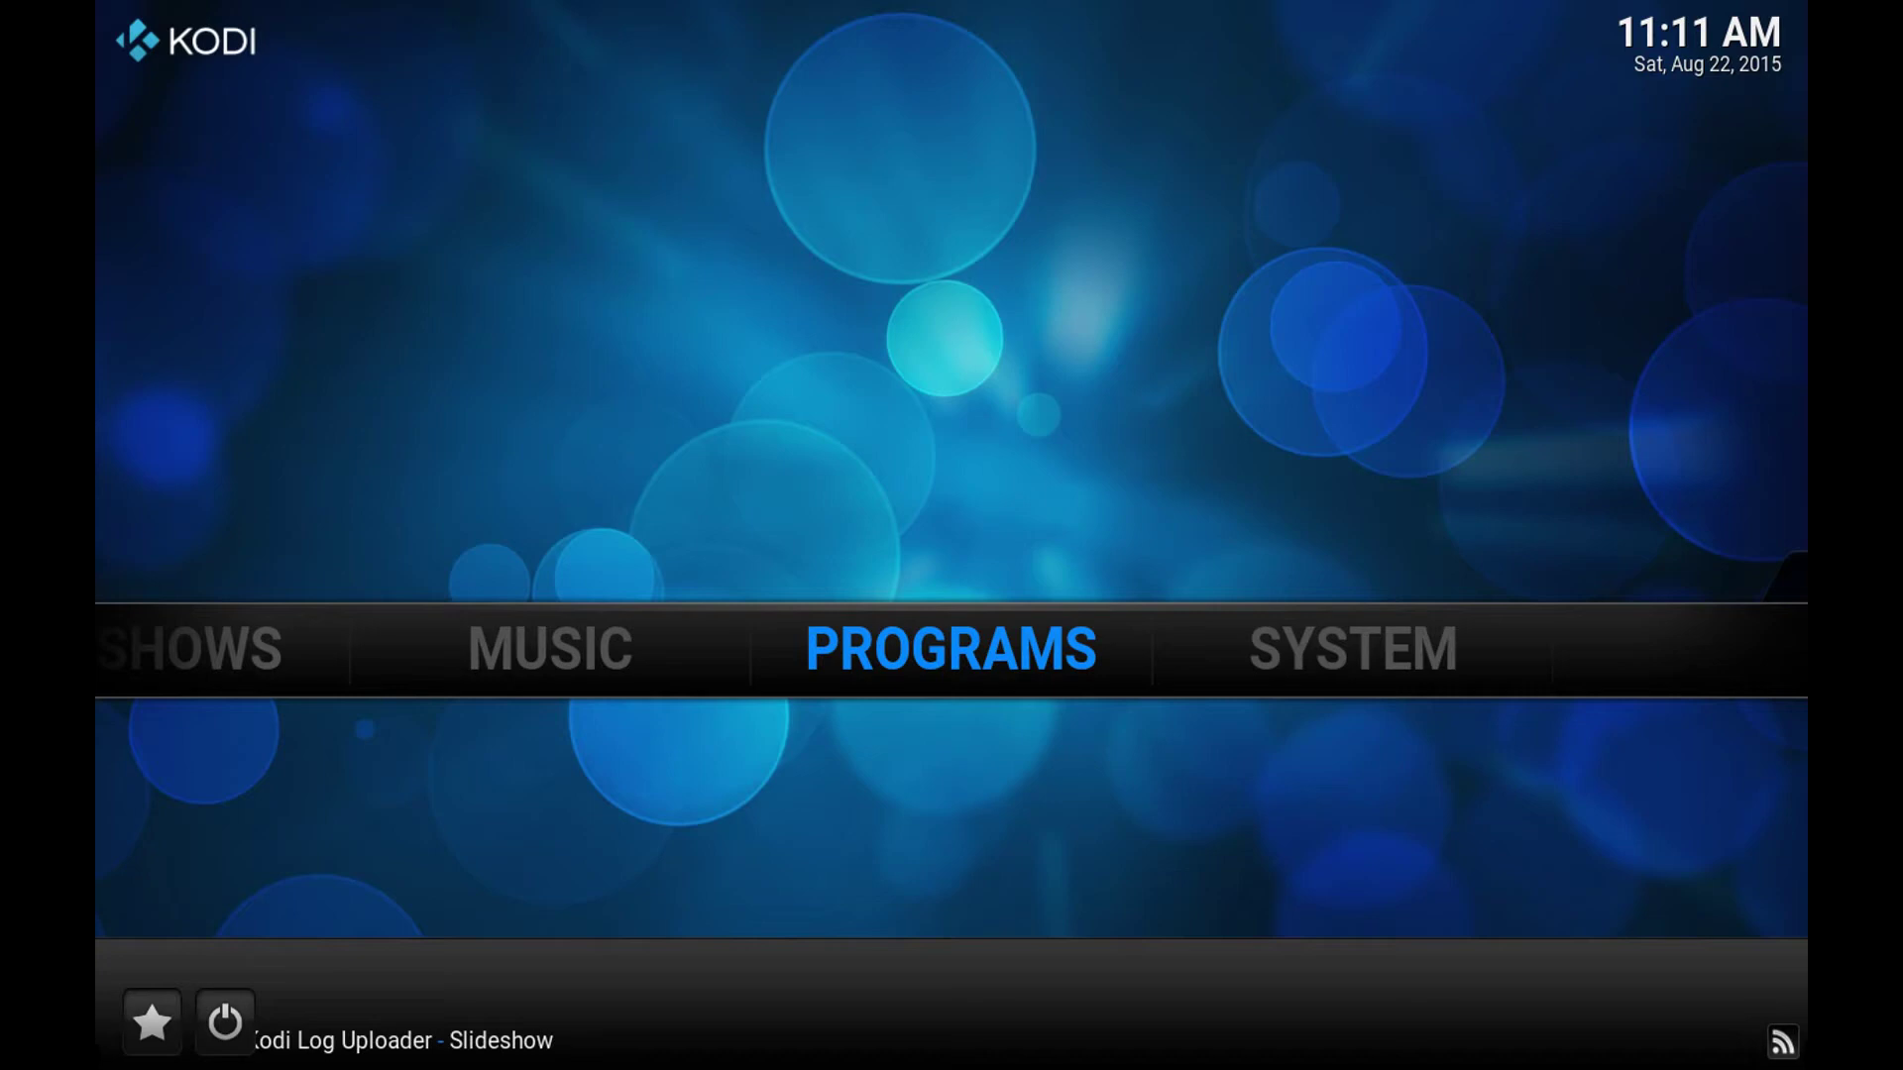
{"action": "key", "text": "Left"}
{"action": "key", "text": "Left"}
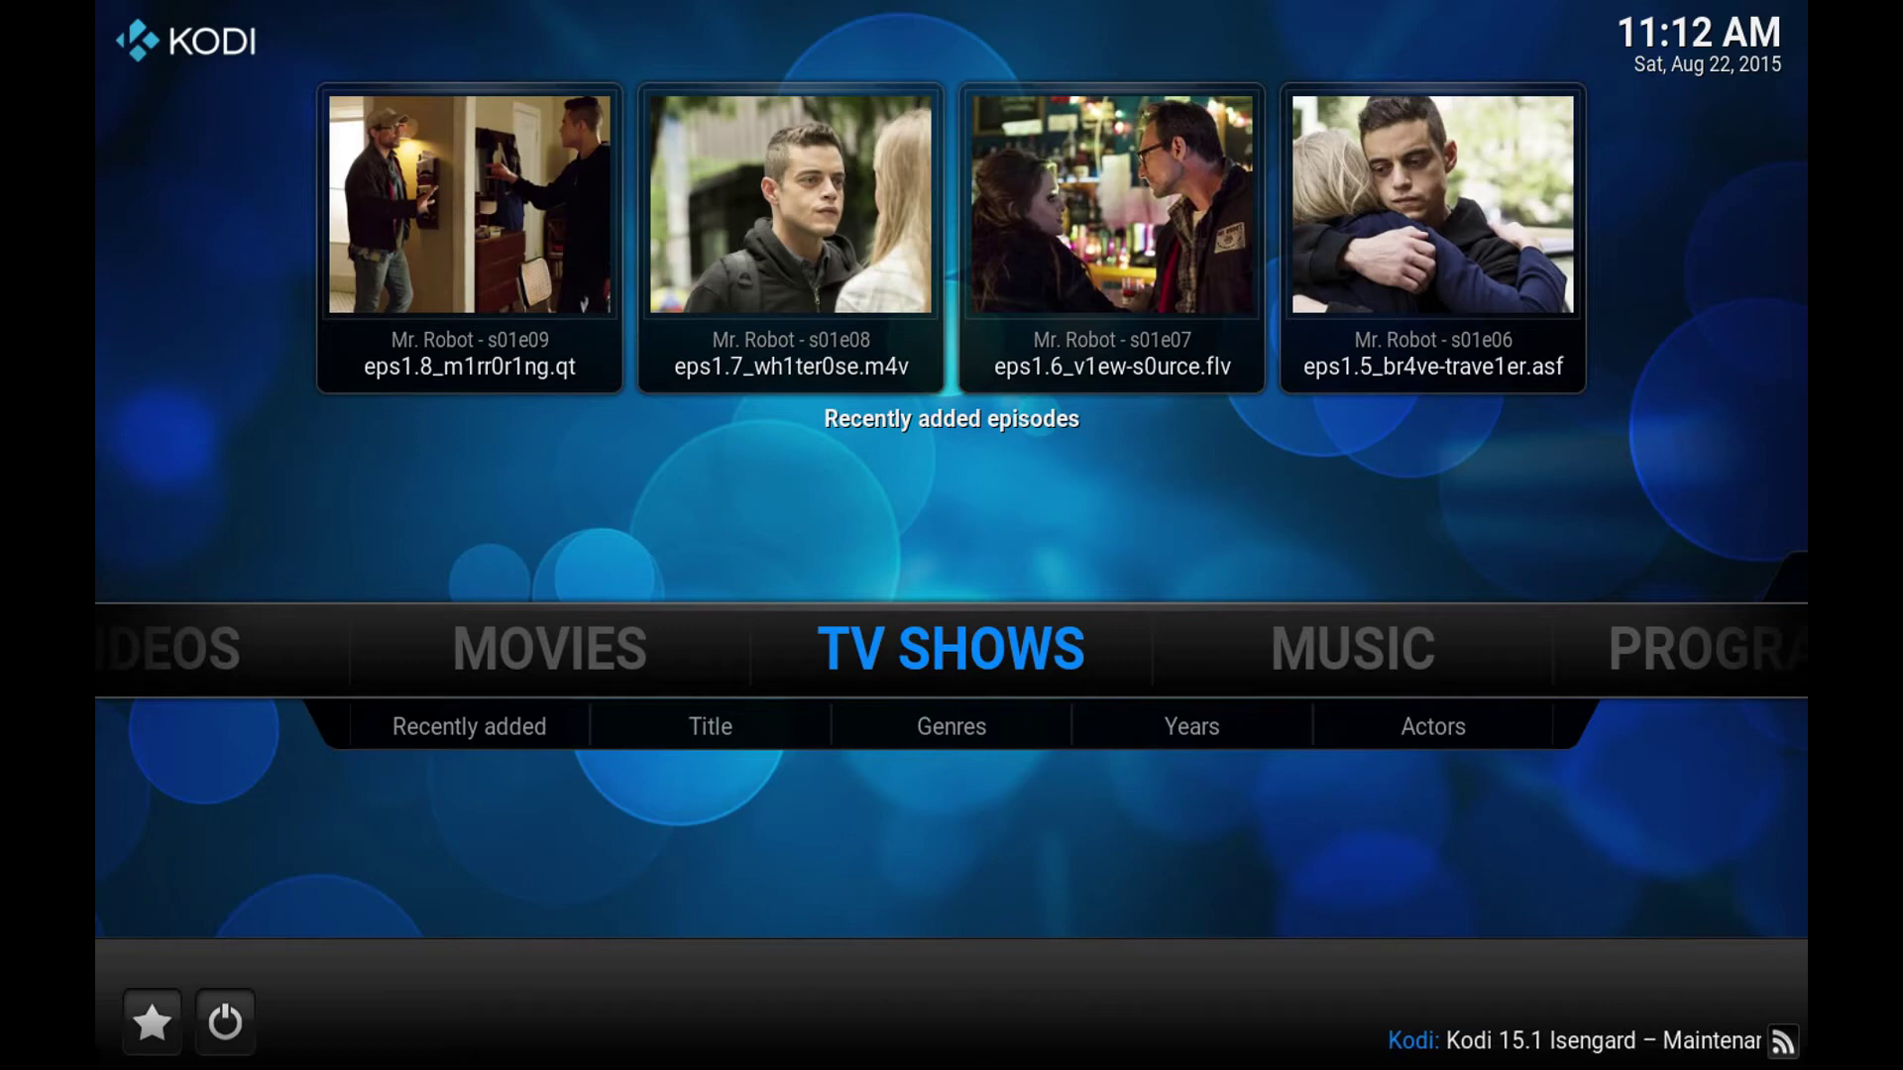
{"action": "key", "text": "Return"}
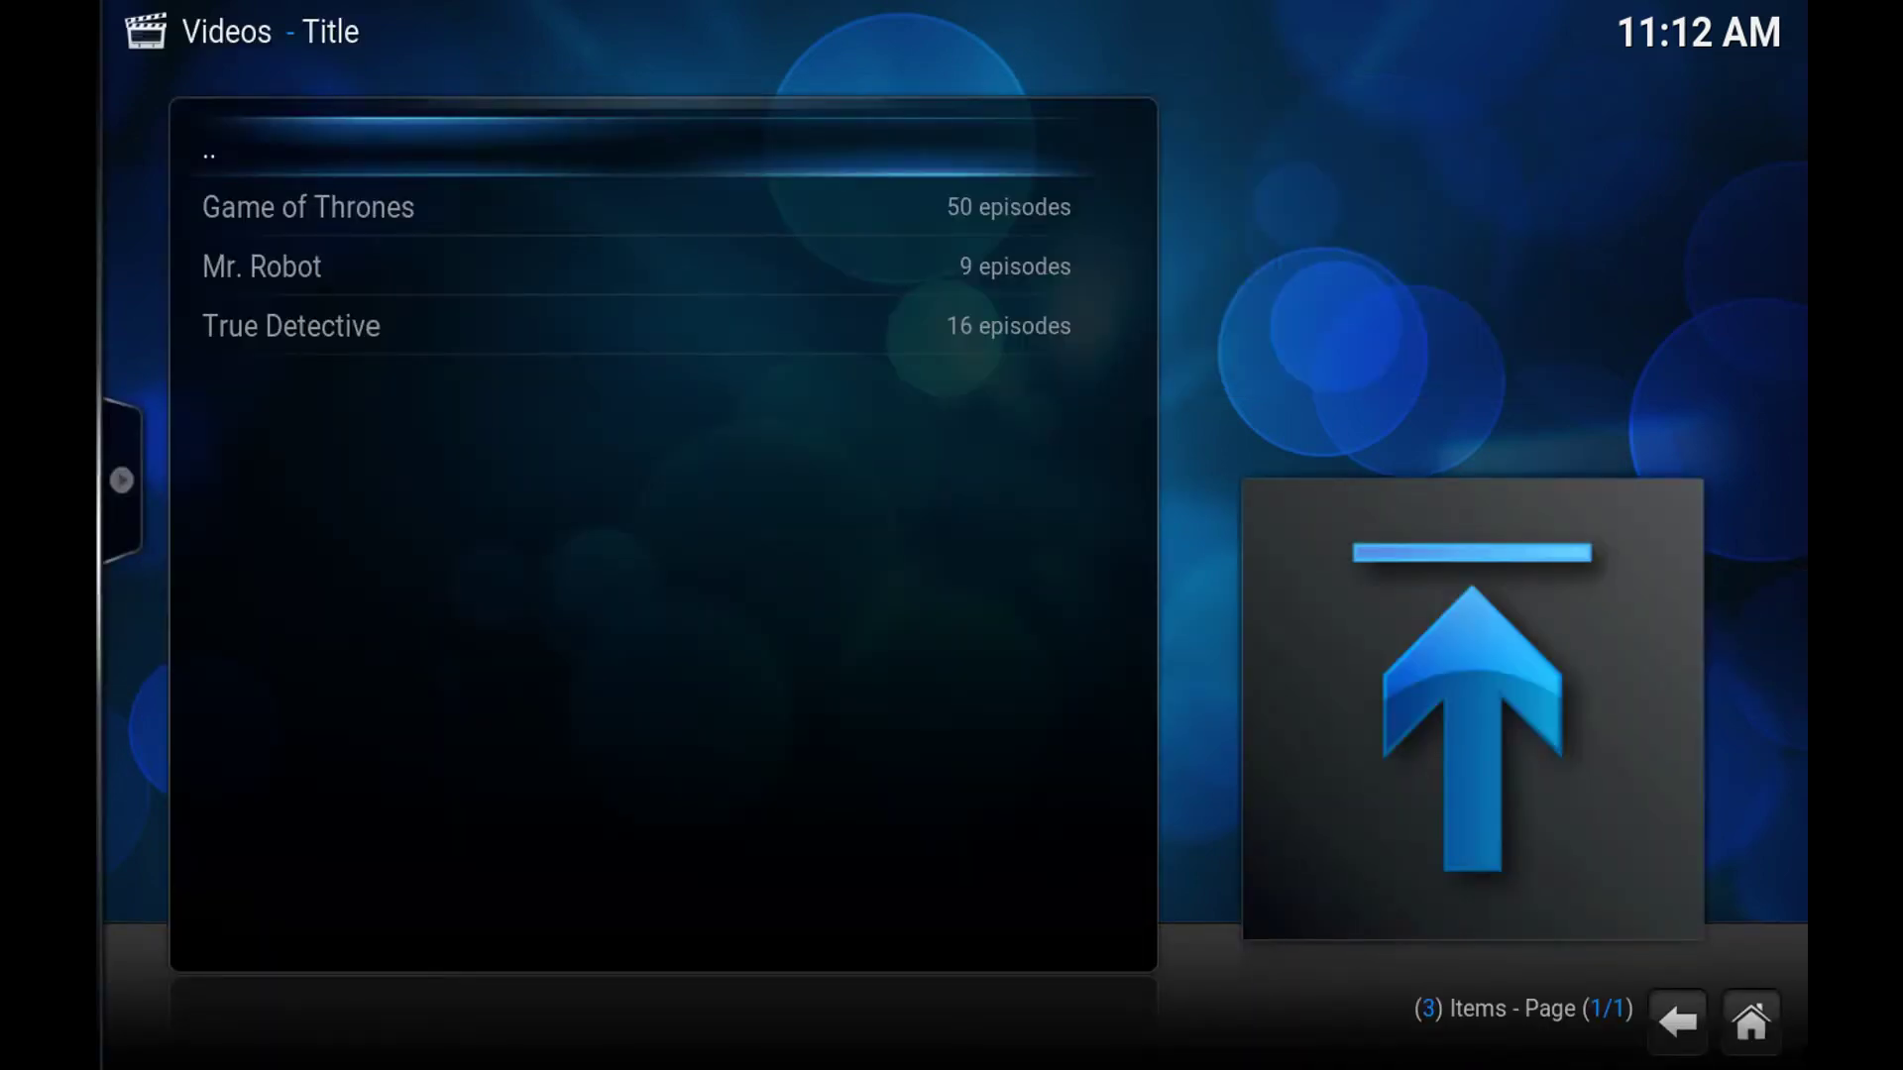
{"action": "key", "text": "Down"}
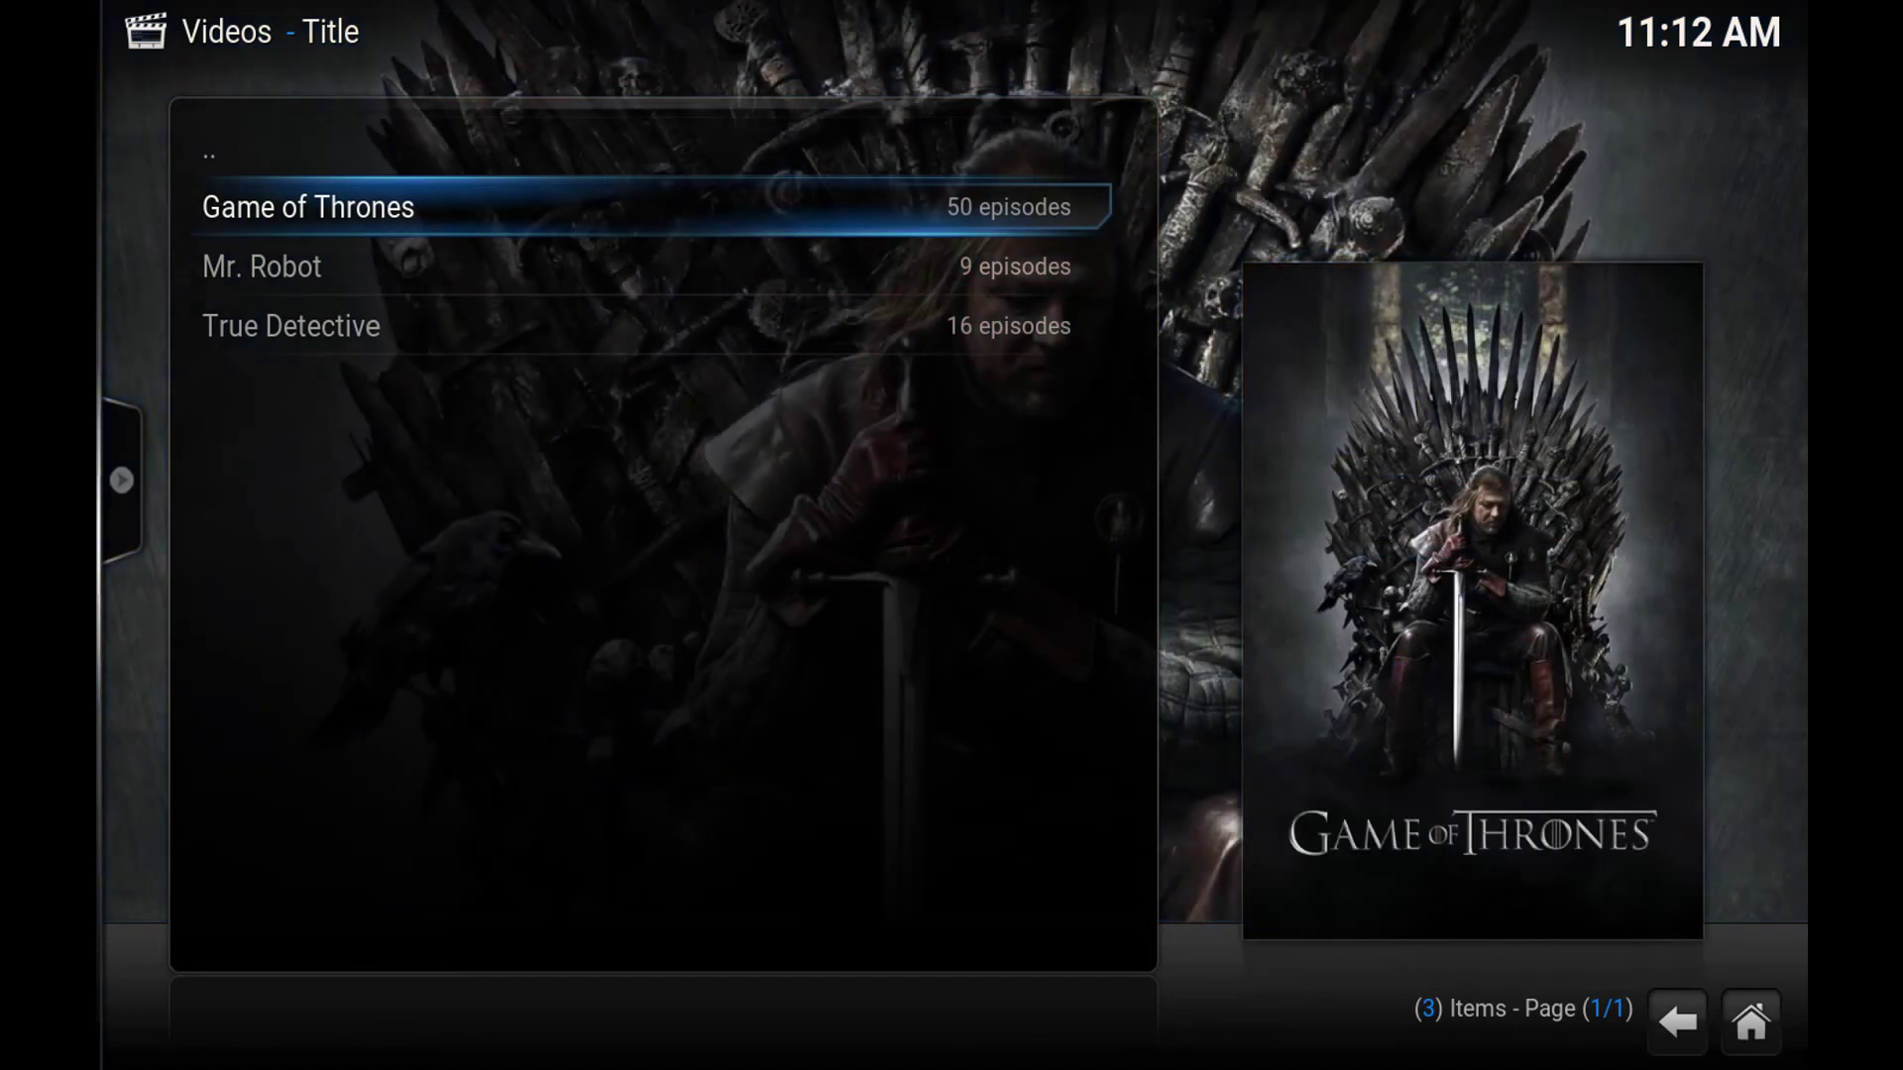
Run TVTunes from Game of Thrones' context menu to search for its theme
{"action": "key", "text": "c"}
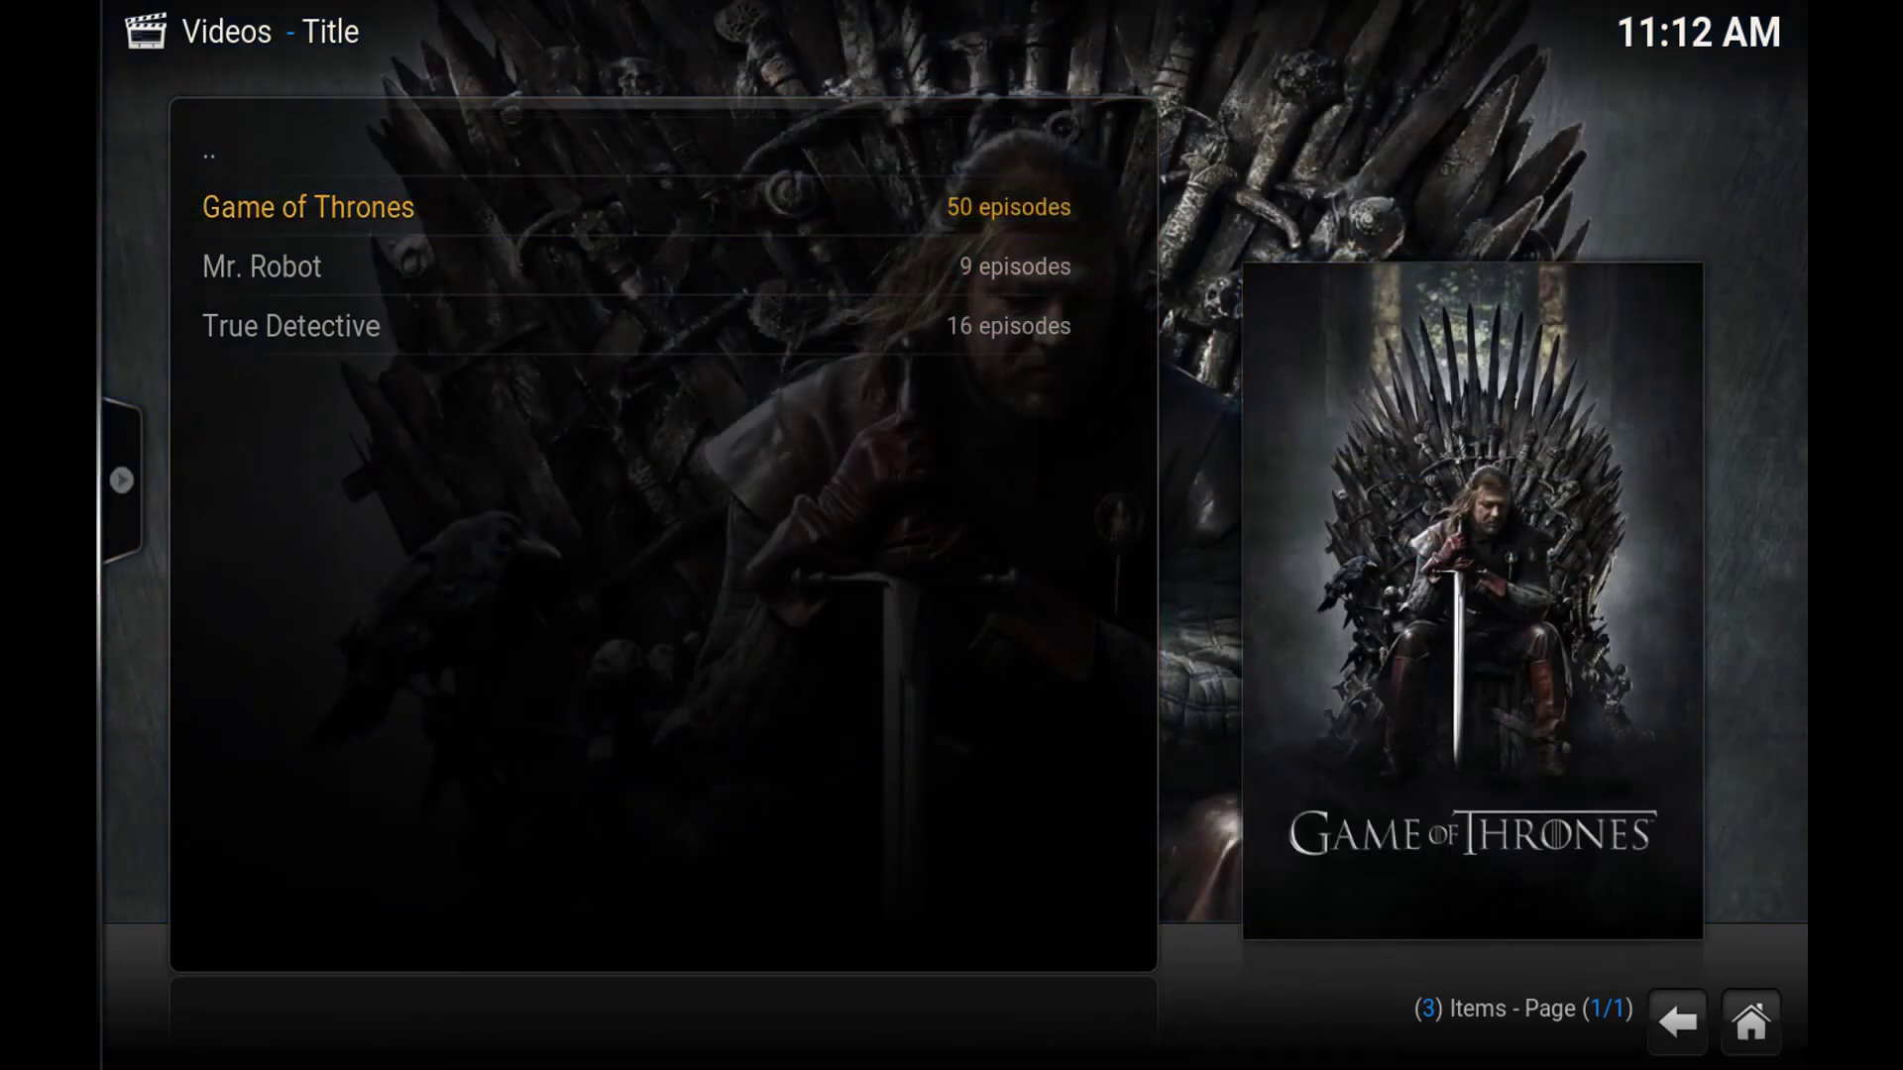
{"action": "key", "text": "Down"}
{"action": "key", "text": "Down"}
{"action": "key", "text": "Down"}
{"action": "key", "text": "Down"}
{"action": "key", "text": "Down"}
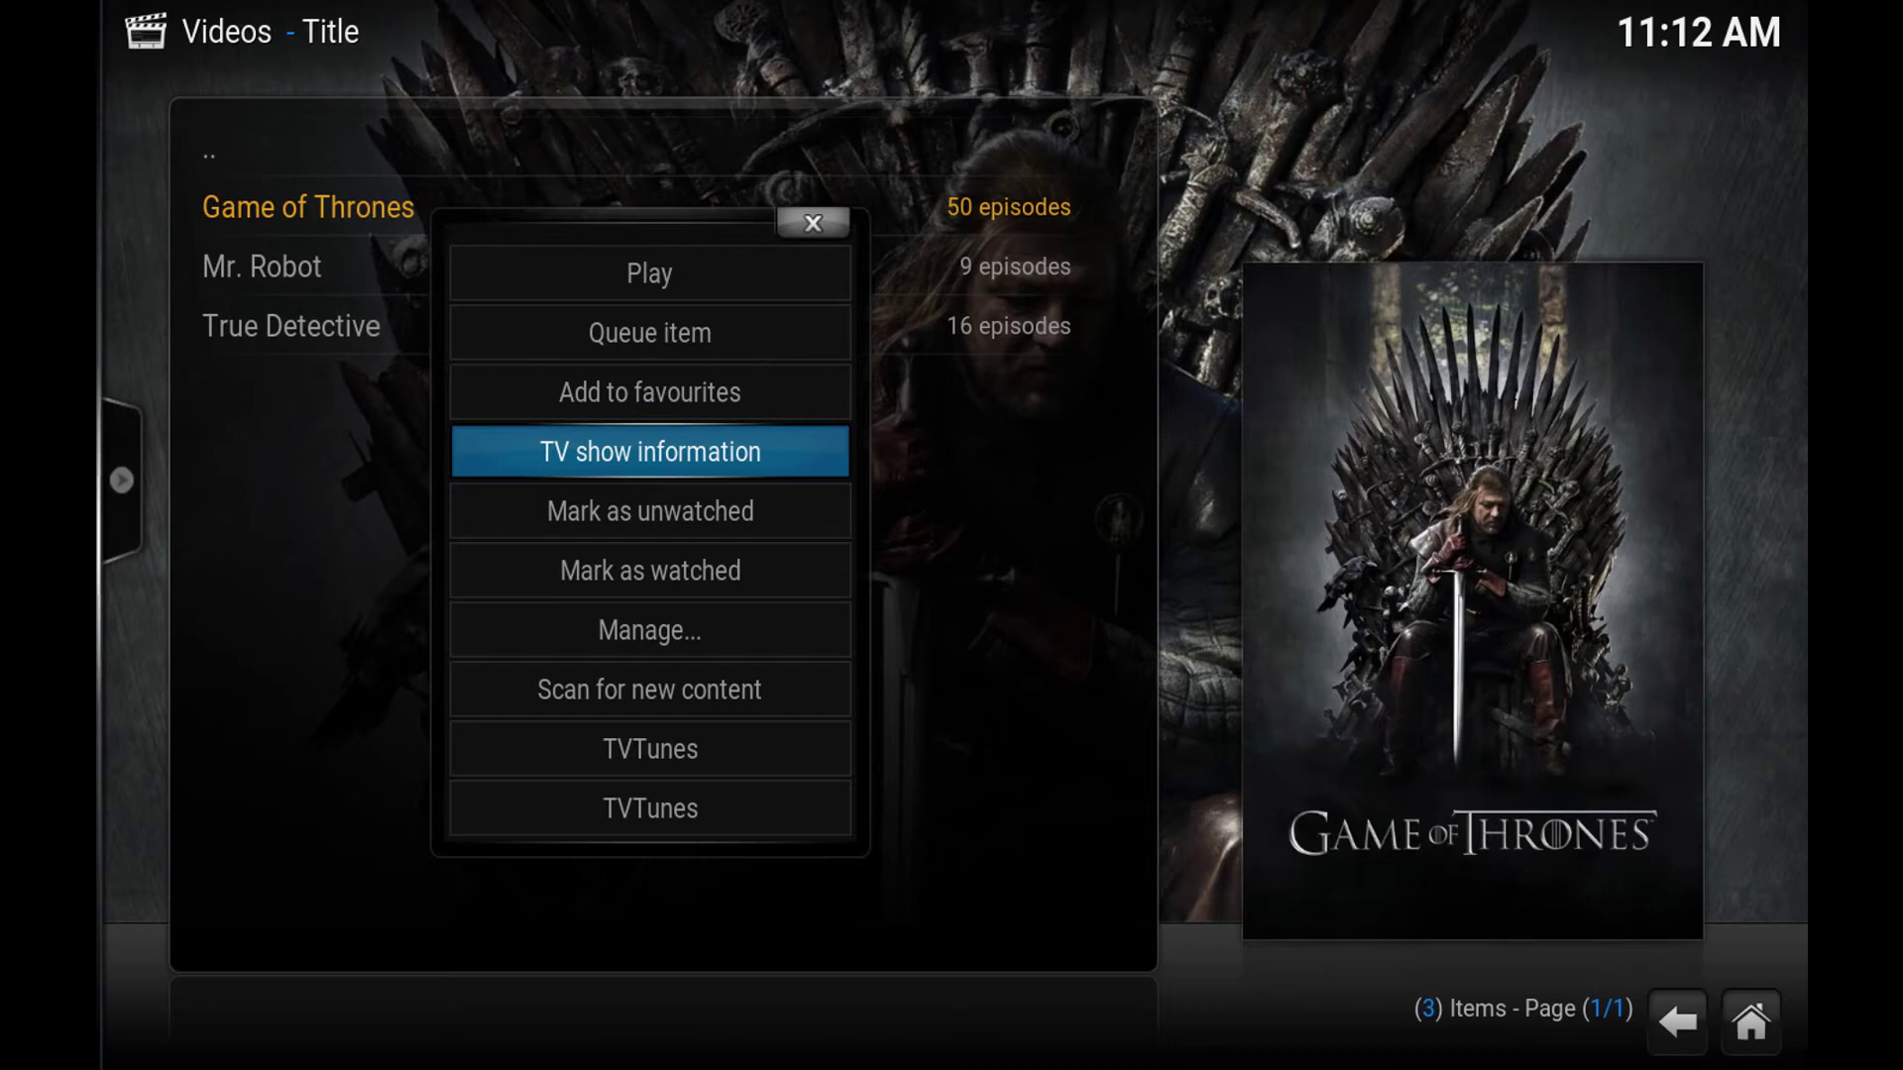
{"action": "key", "text": "Down"}
{"action": "key", "text": "Down"}
{"action": "key", "text": "Down"}
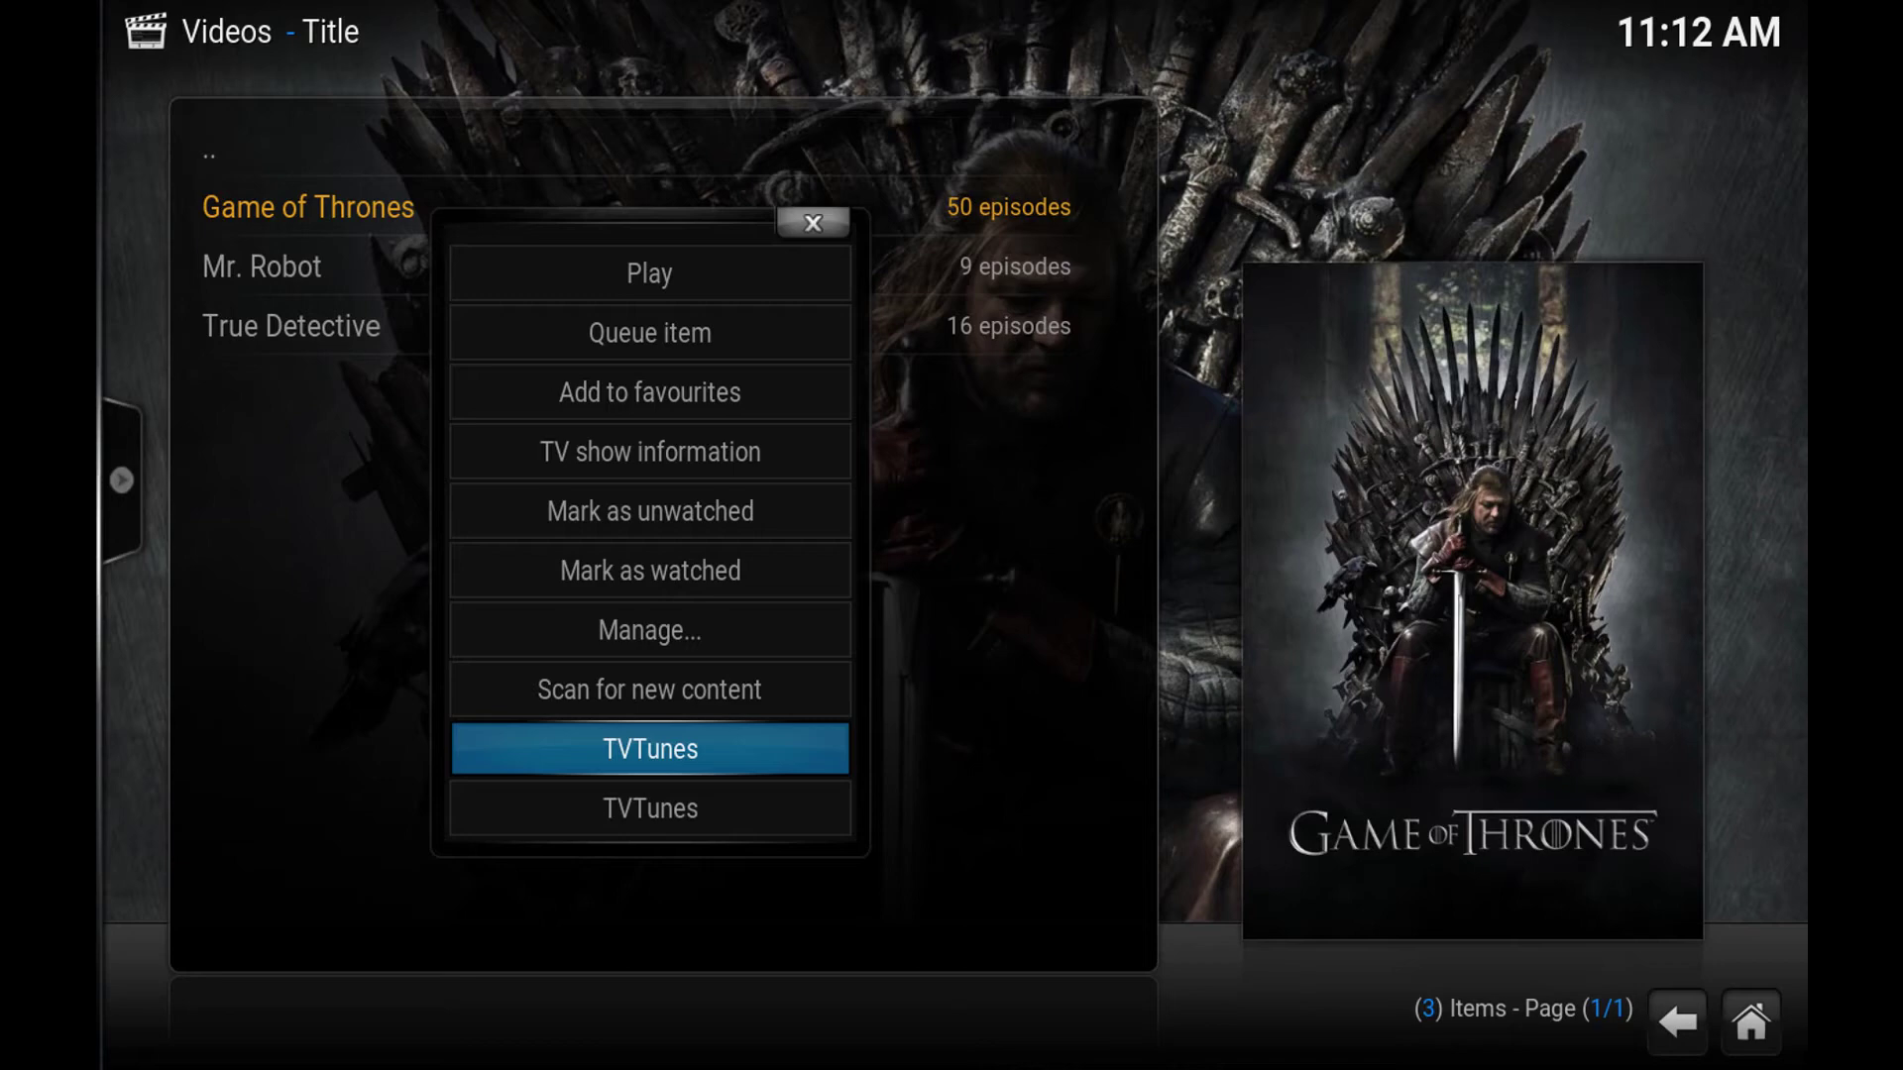
{"action": "key", "text": "Return"}
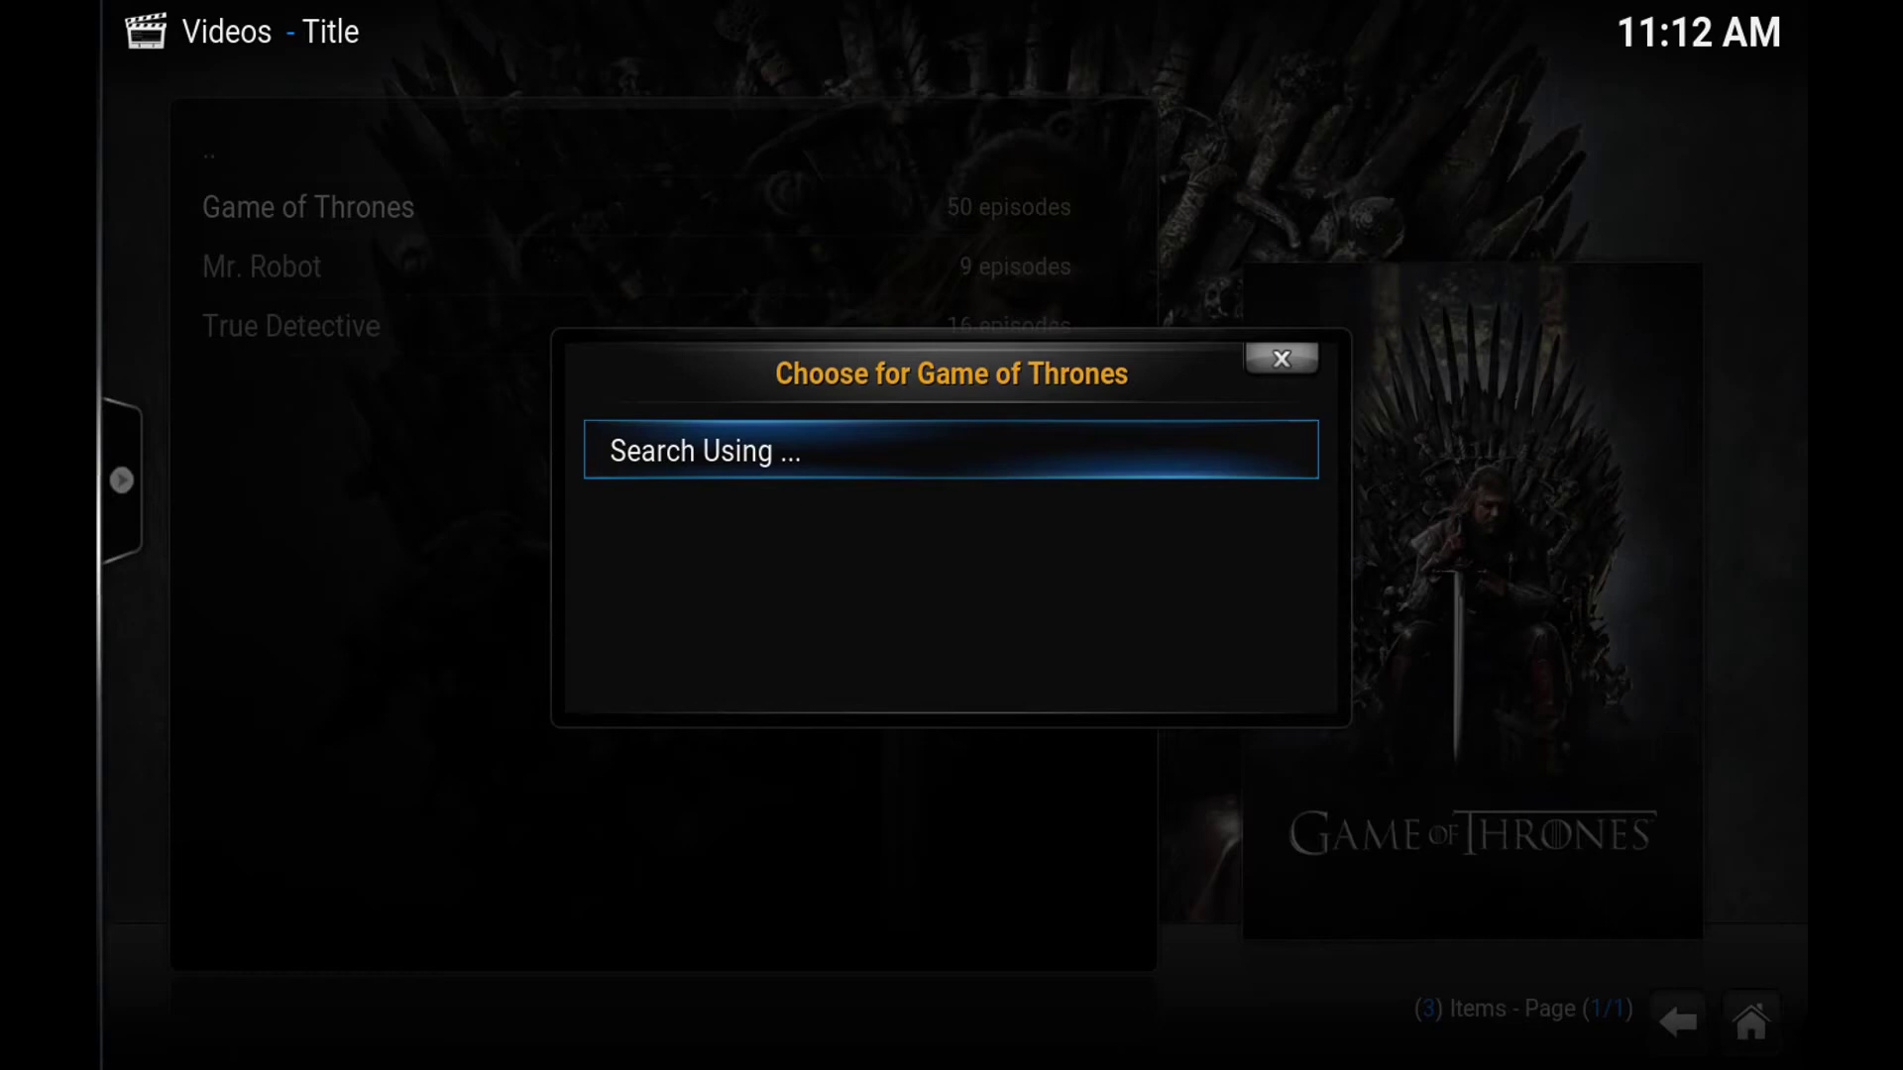
Use 'Search Using' with soundcloud.com to find 797 Game of Thrones theme tracks
{"action": "key", "text": "Escape"}
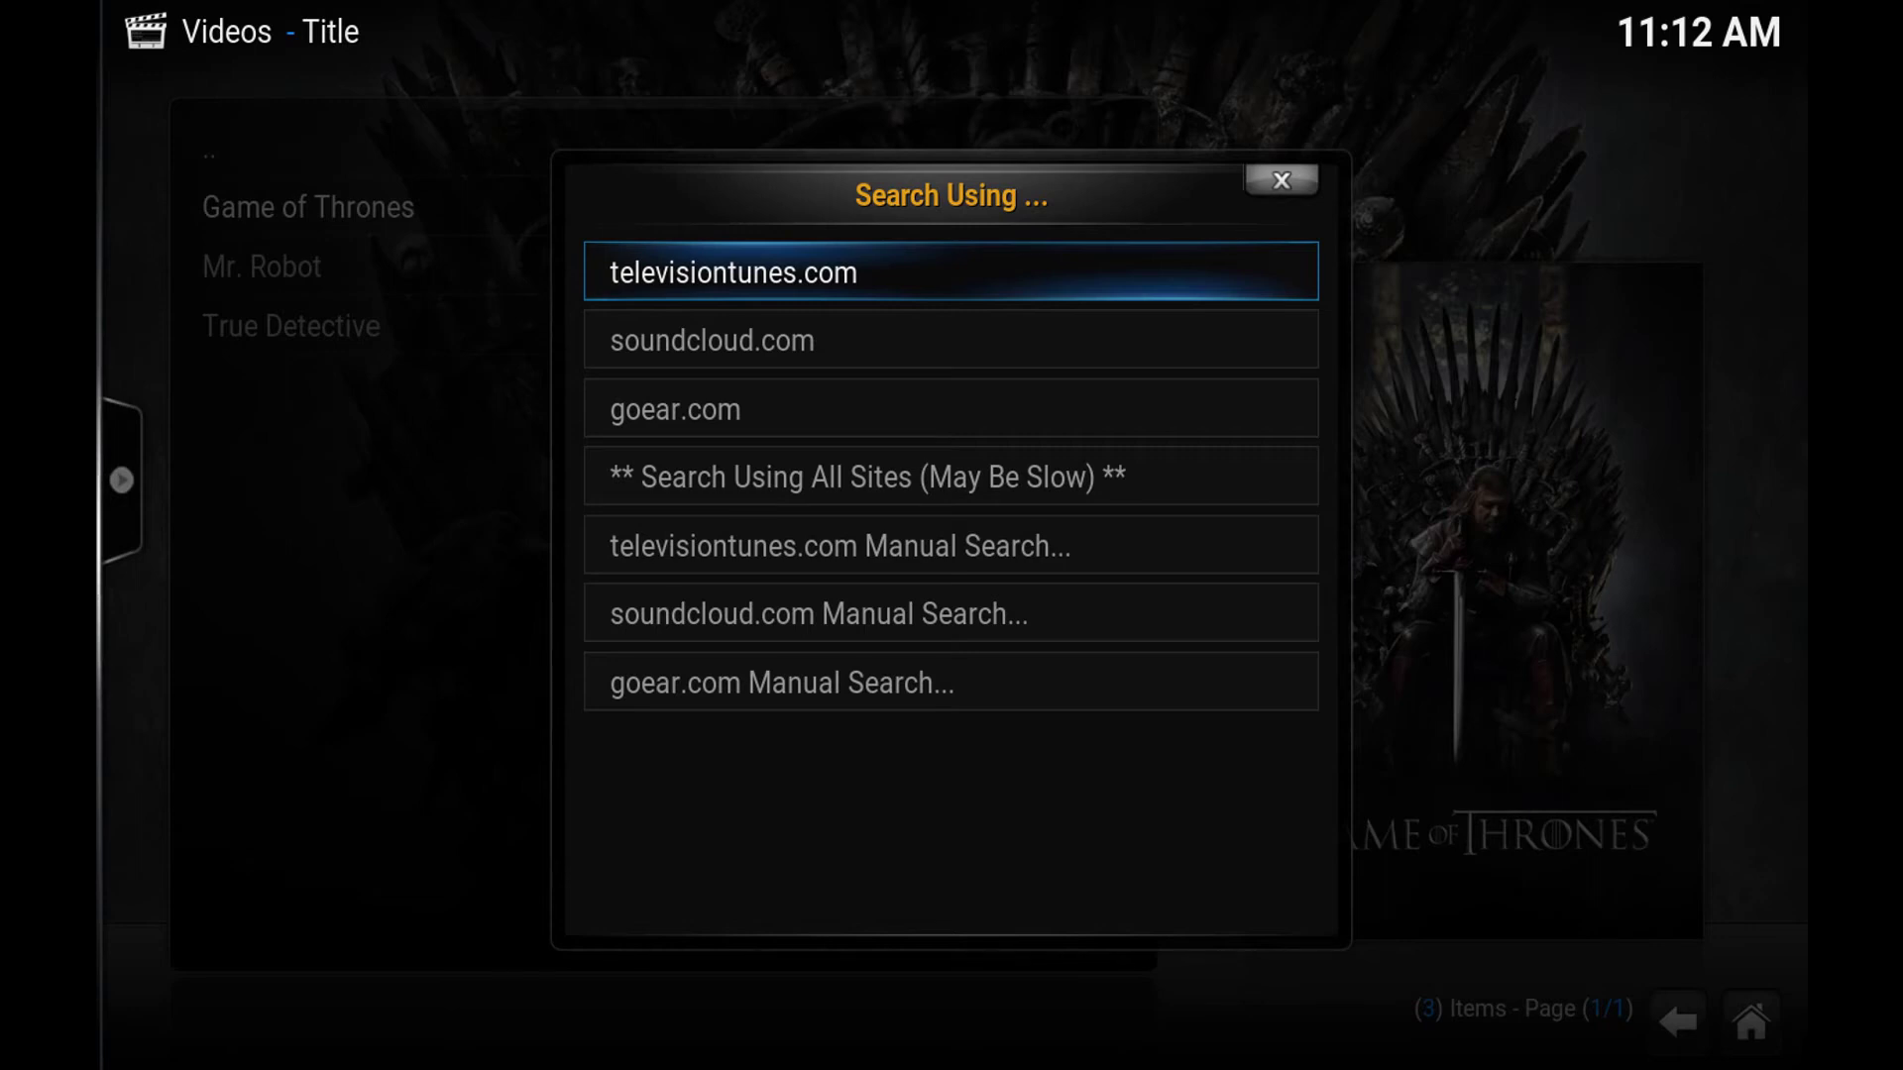
{"action": "key", "text": "Down"}
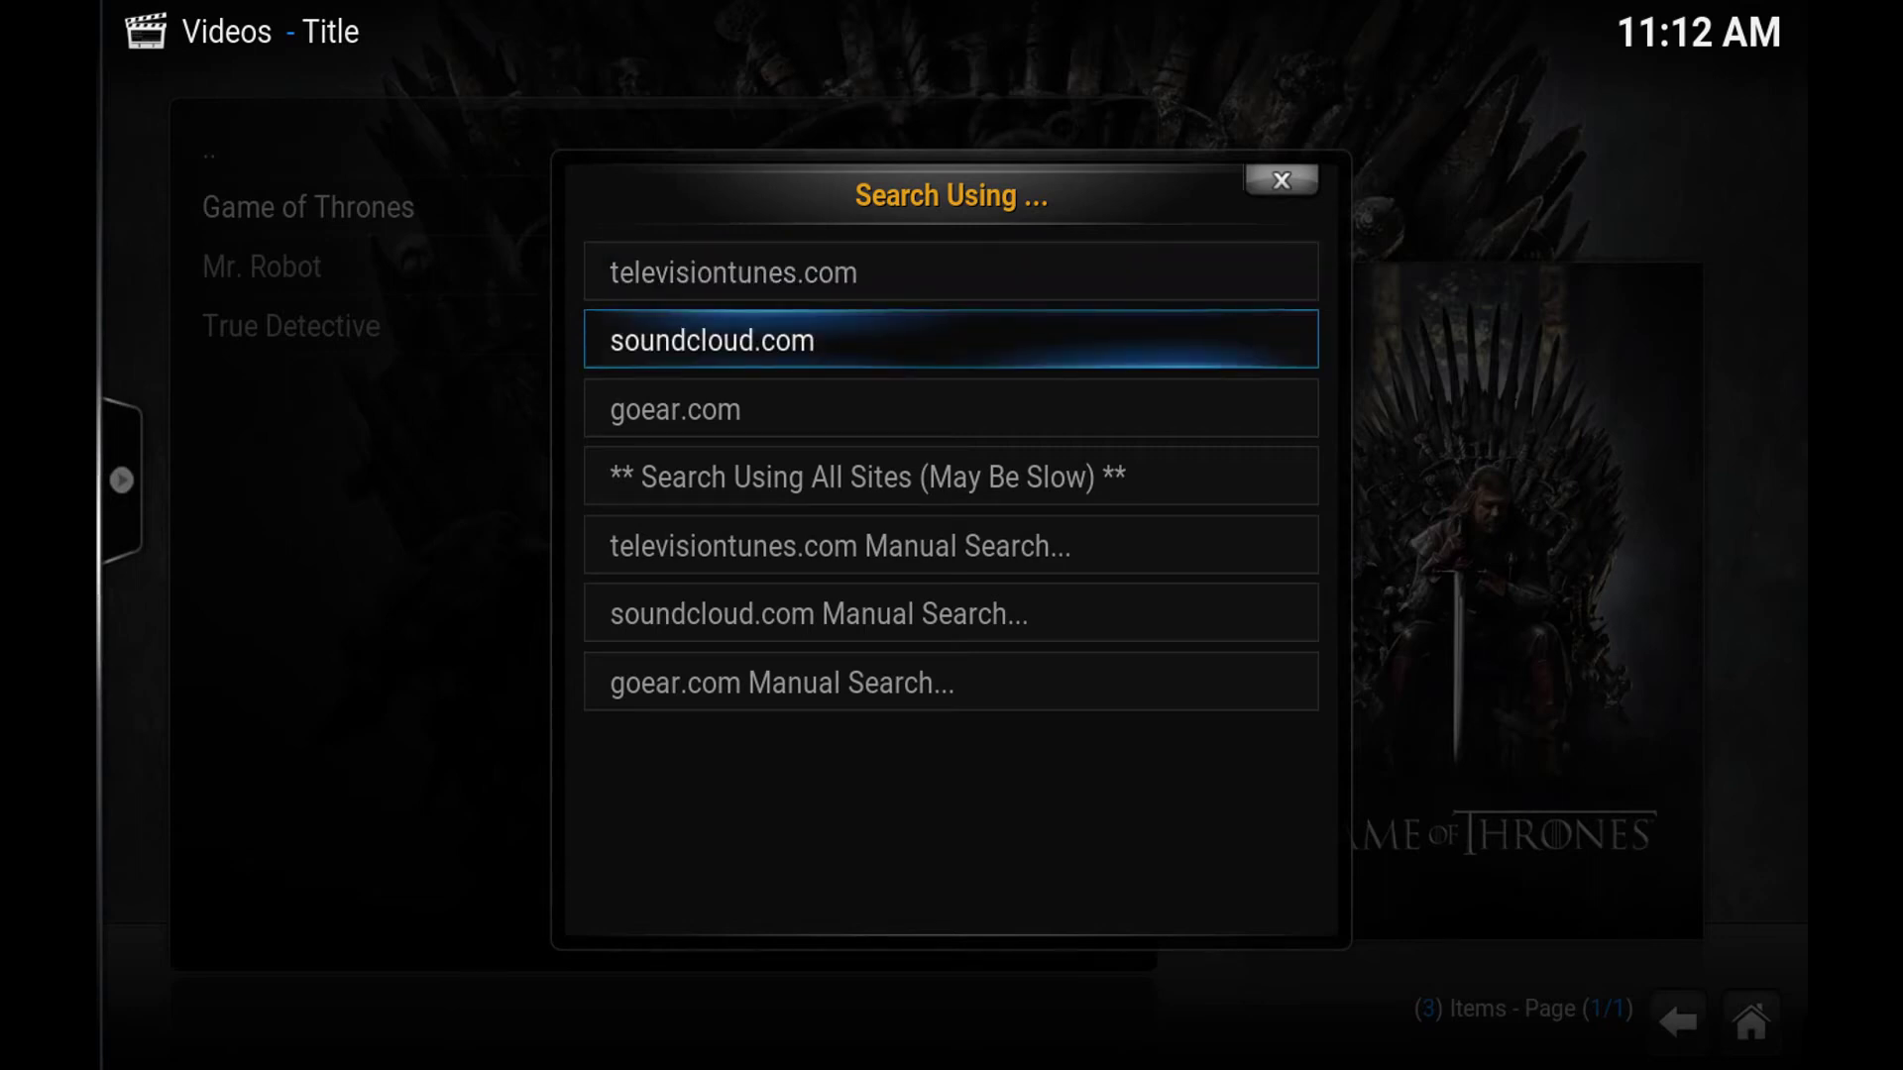
{"action": "key", "text": "Down"}
{"action": "key", "text": "Down"}
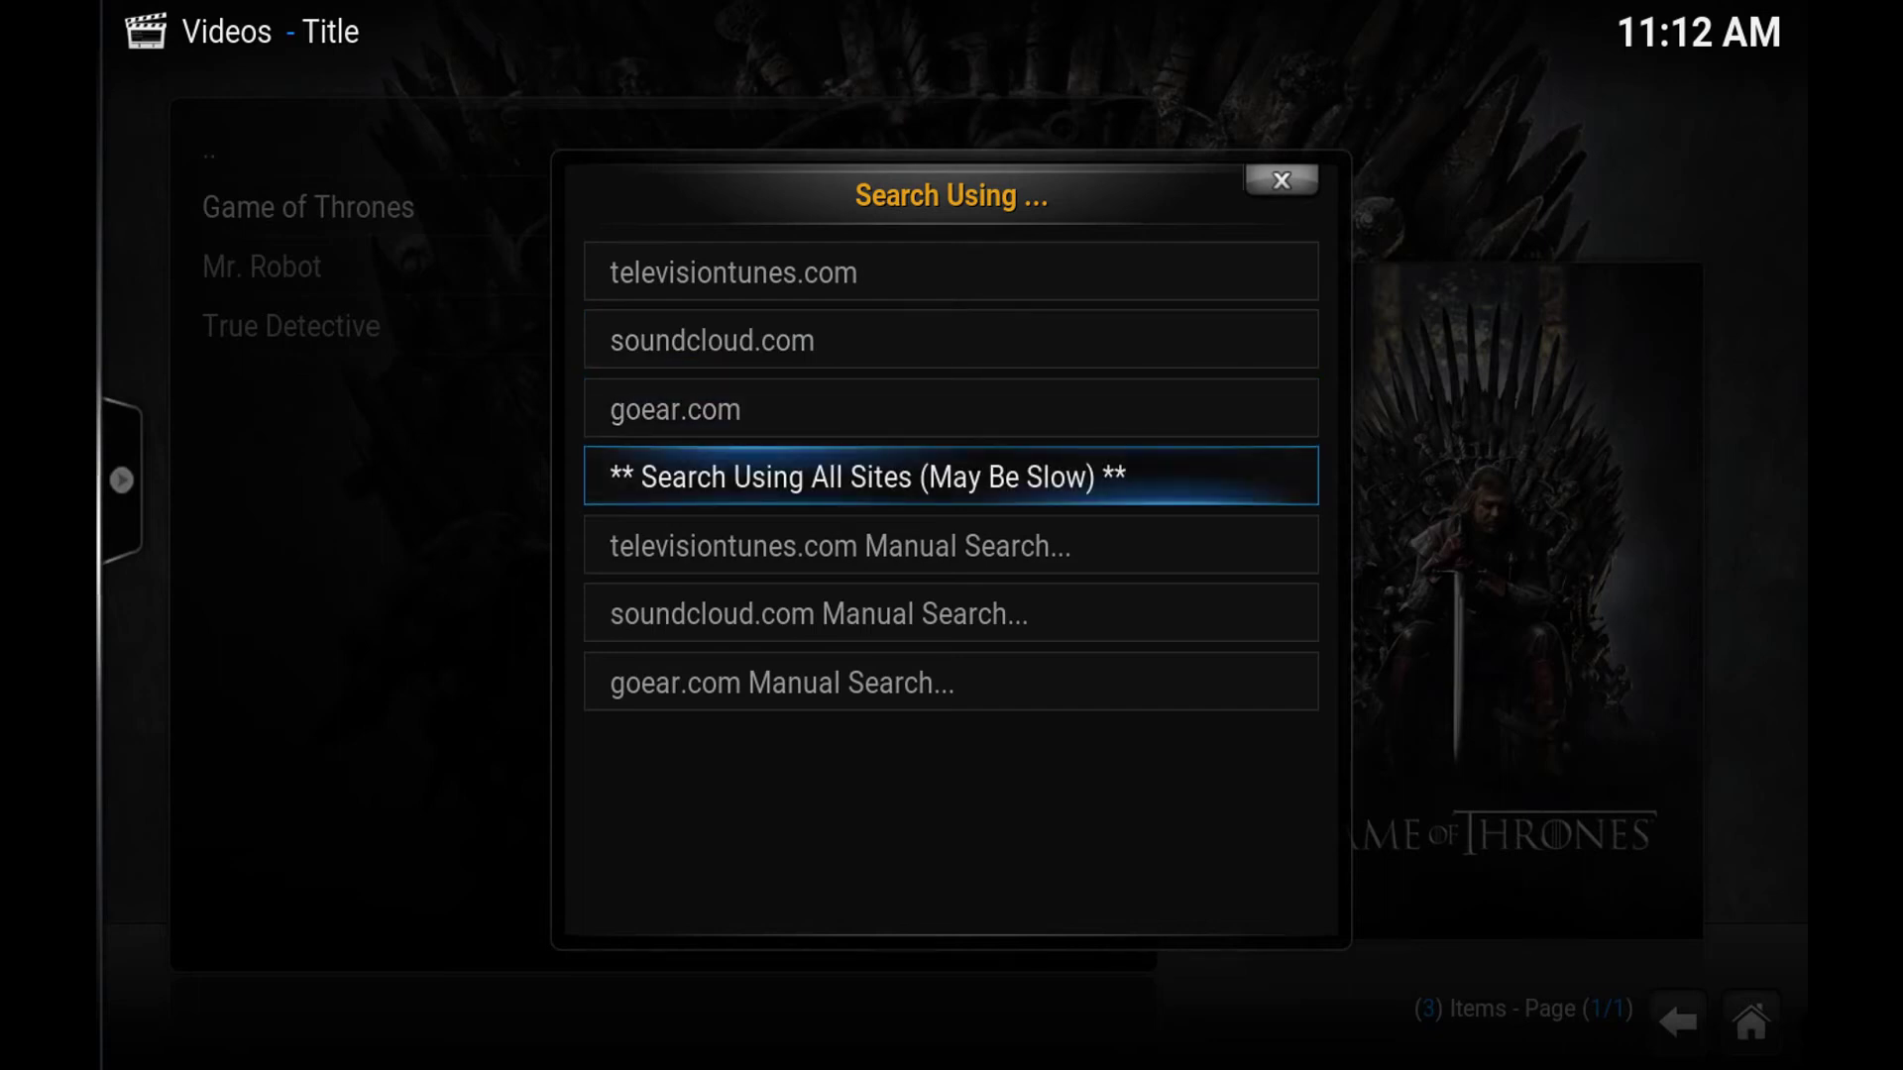
{"action": "key", "text": "Up"}
{"action": "key", "text": "Up"}
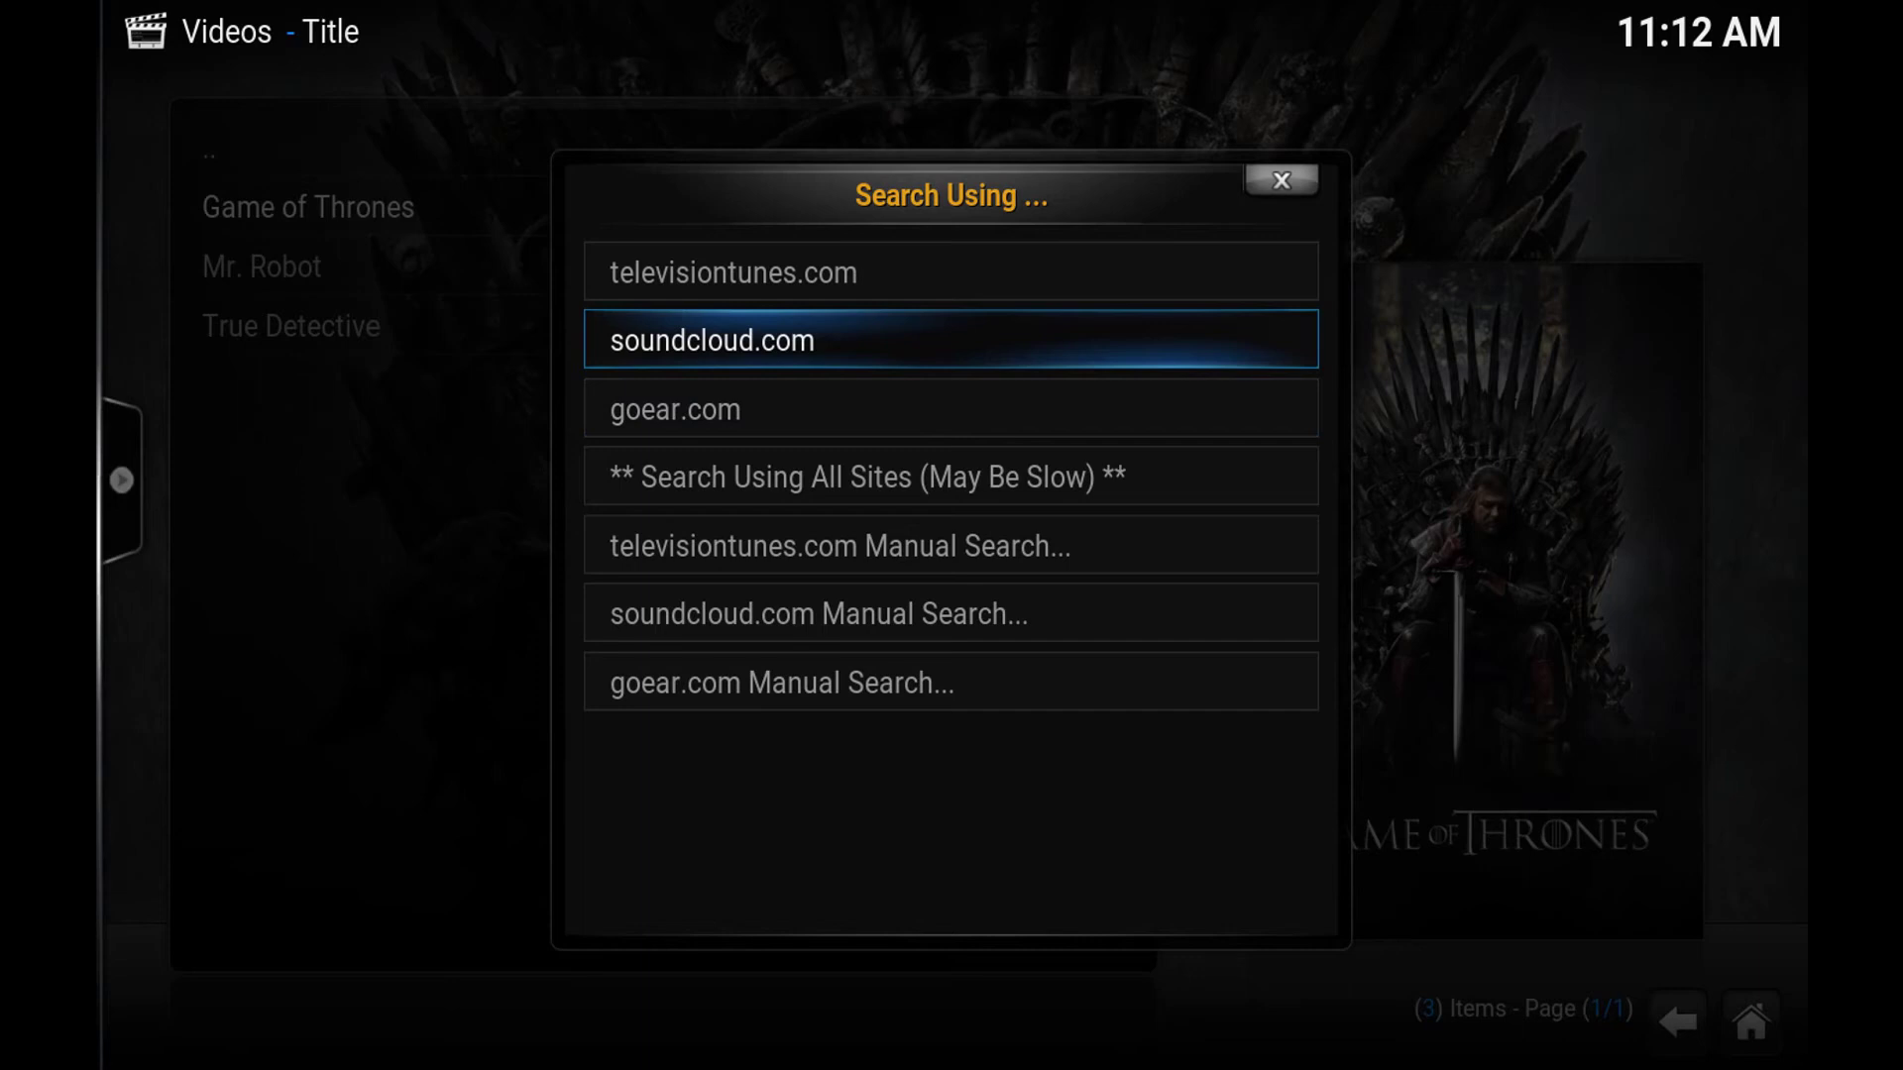
{"action": "key", "text": "Return"}
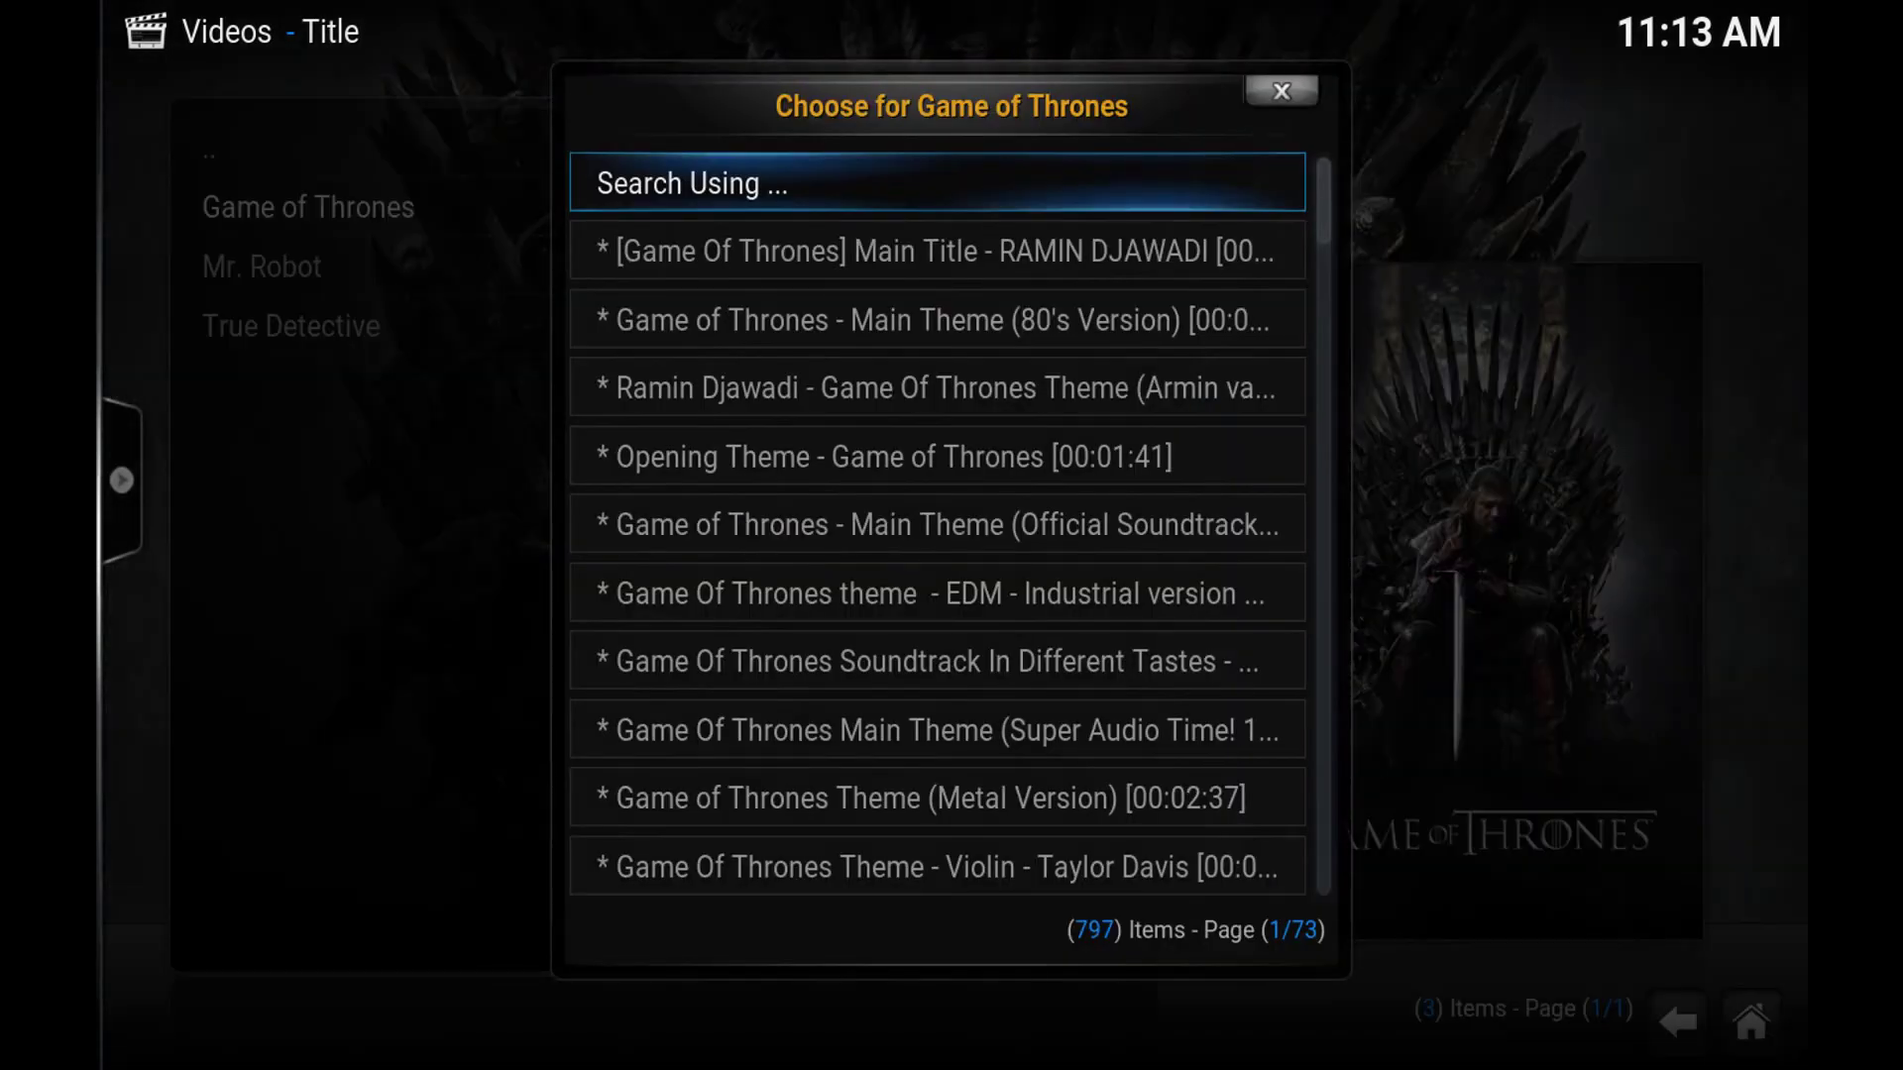
Pick 'Opening Theme - Game of Thrones' and answer Yes to download it
{"action": "key", "text": "Down"}
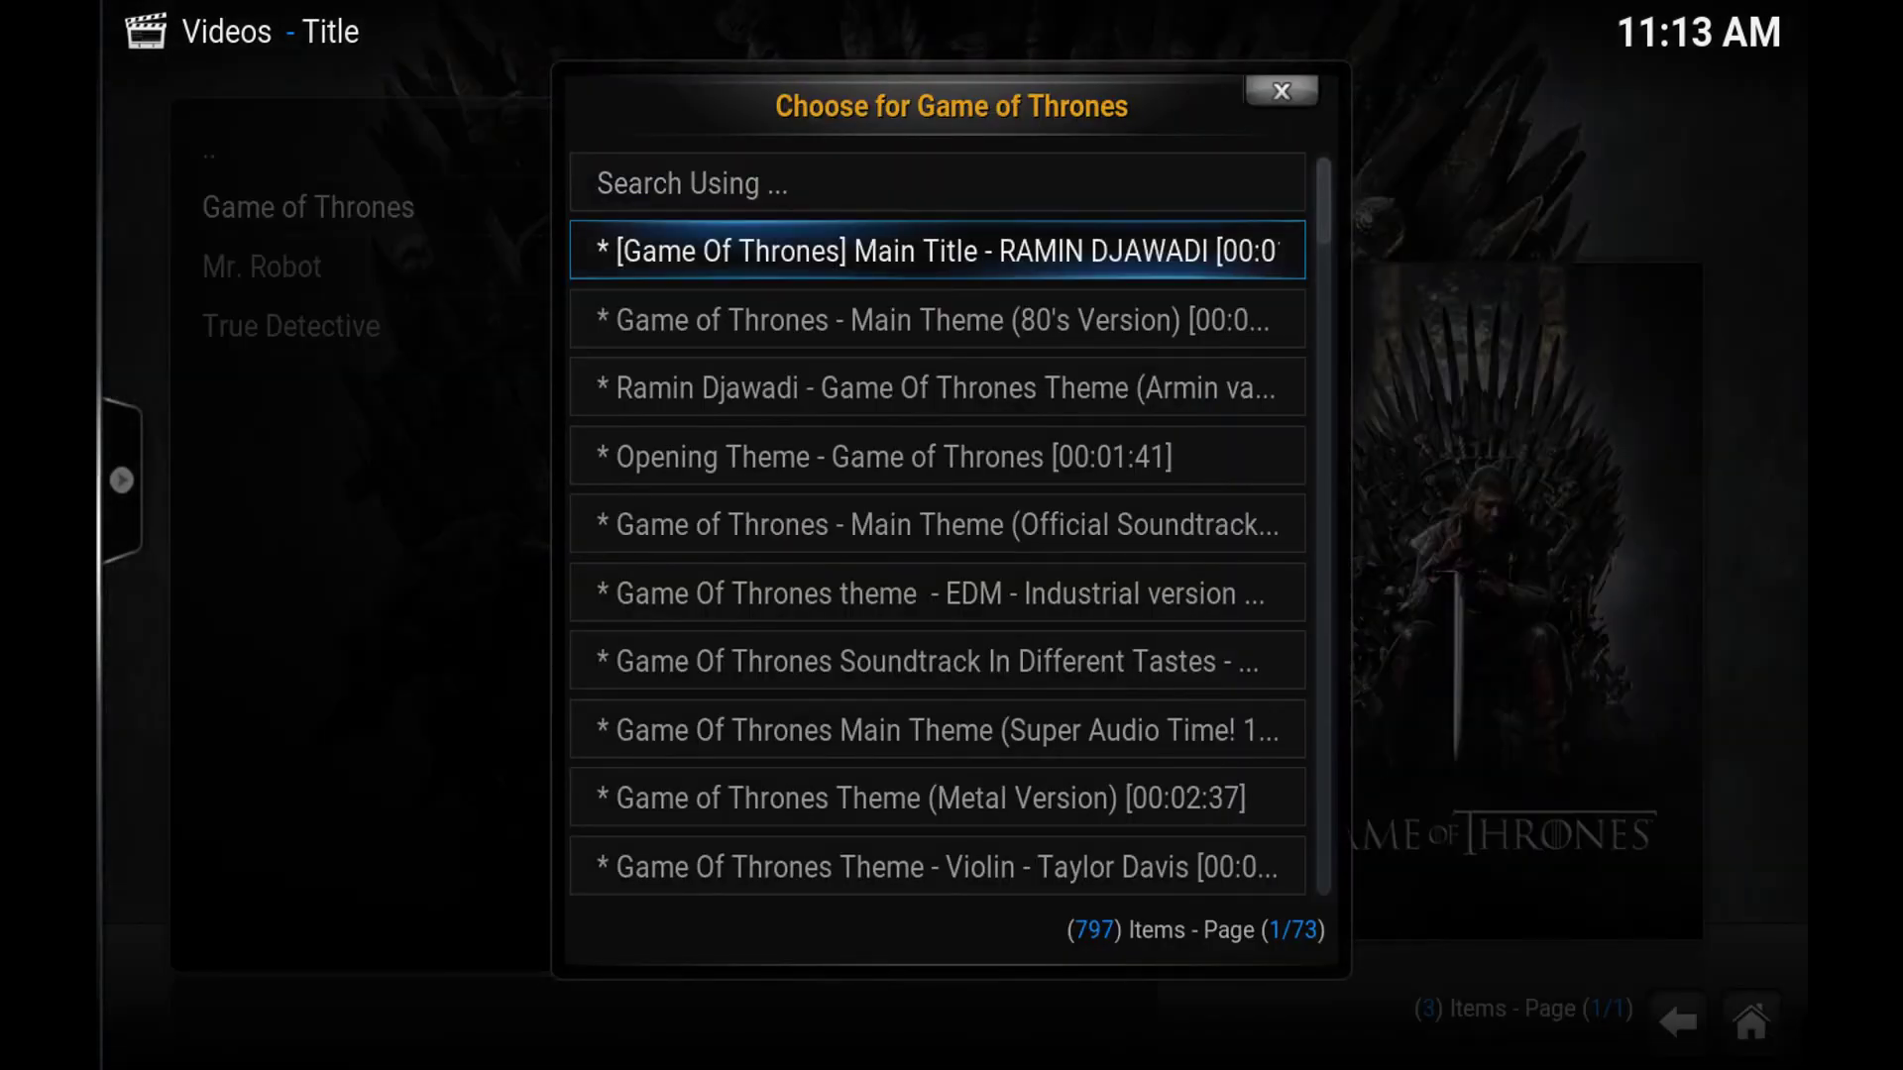
{"action": "key", "text": "Down"}
{"action": "key", "text": "Down"}
{"action": "key", "text": "Down"}
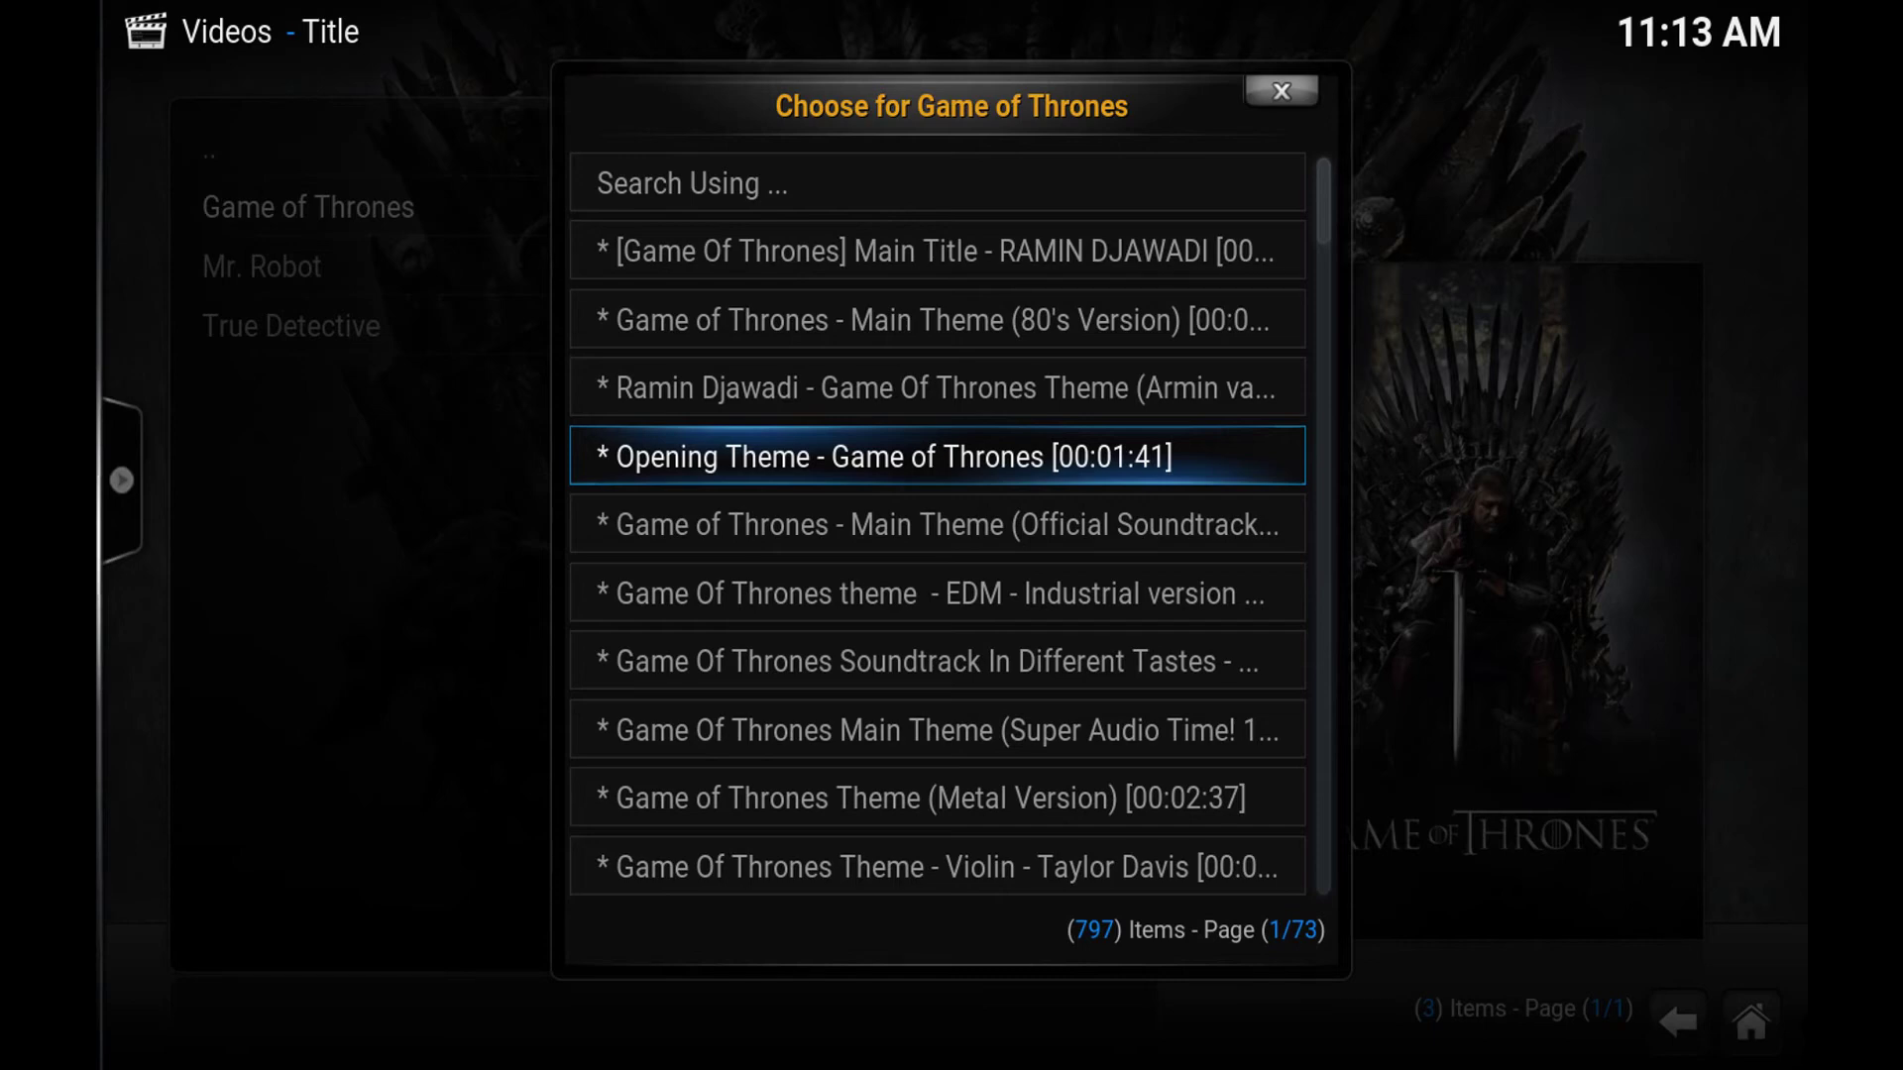
{"action": "key", "text": "Return"}
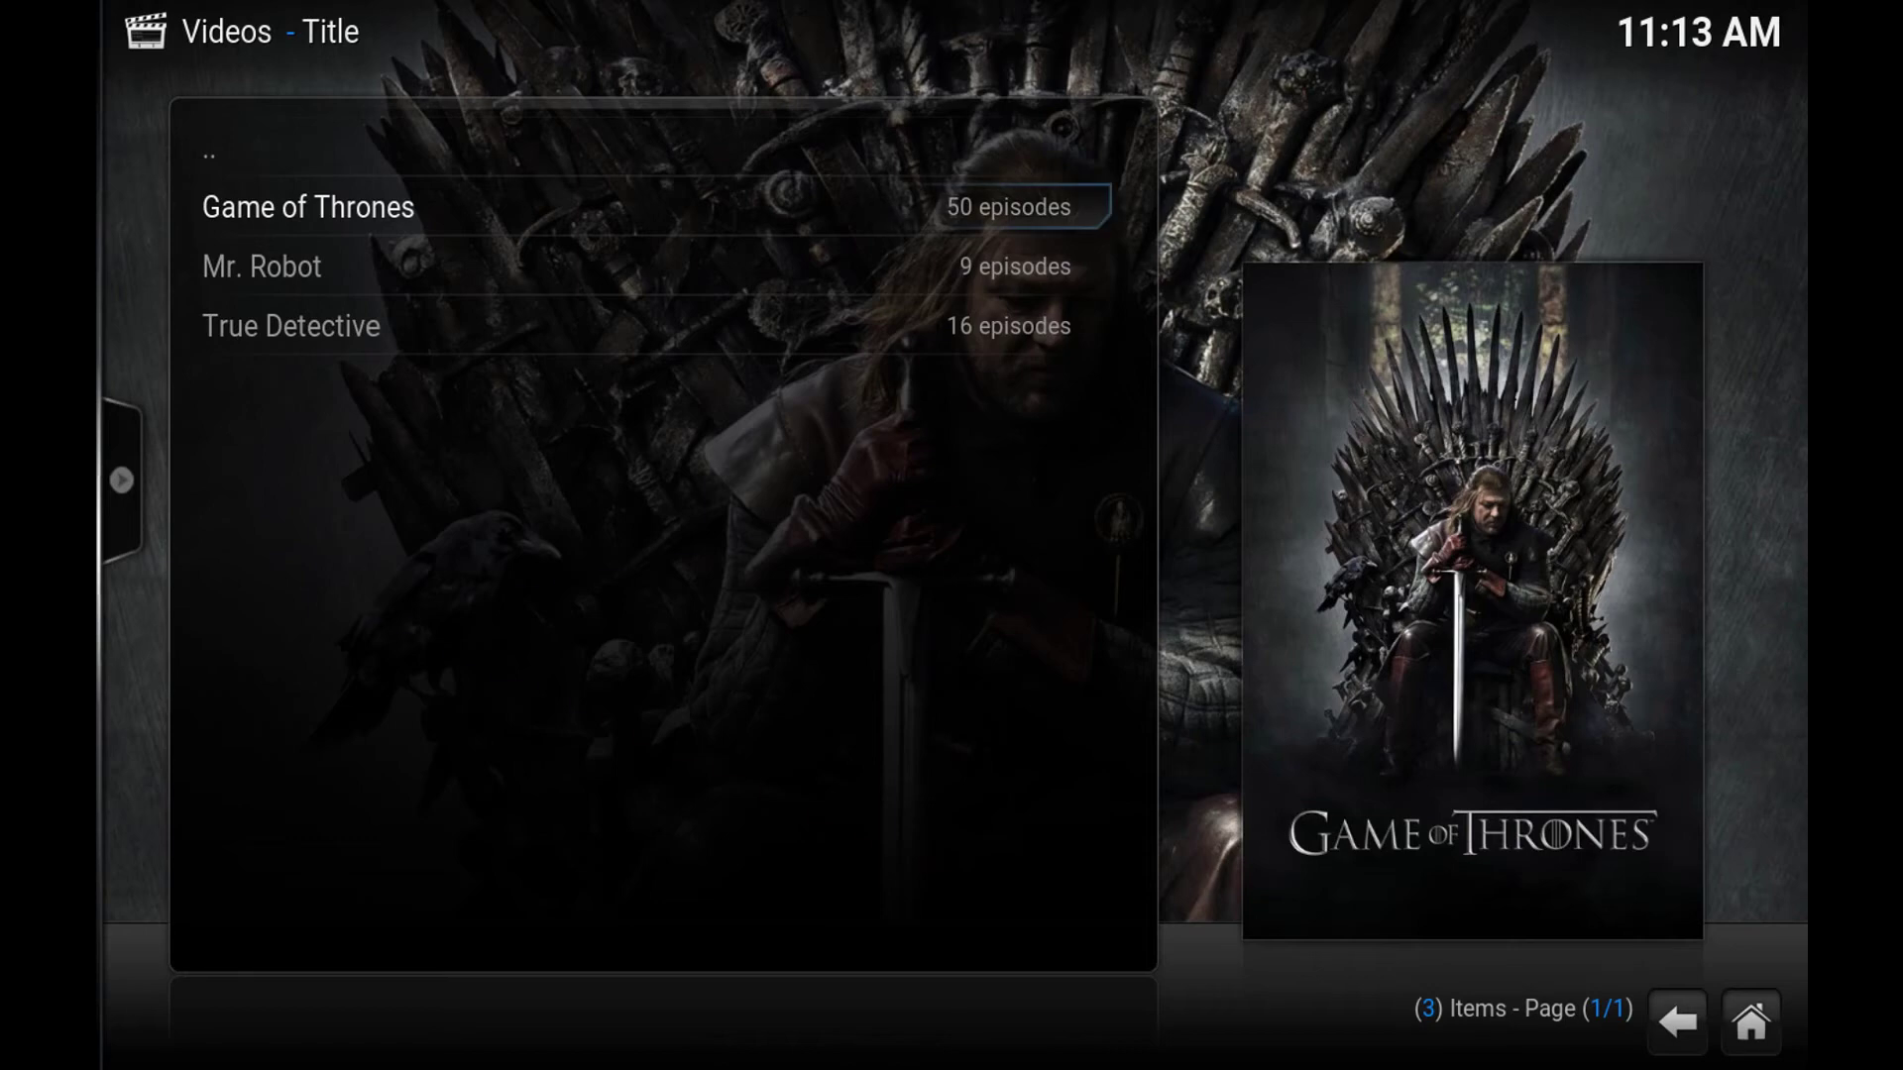
{"action": "key", "text": "Left"}
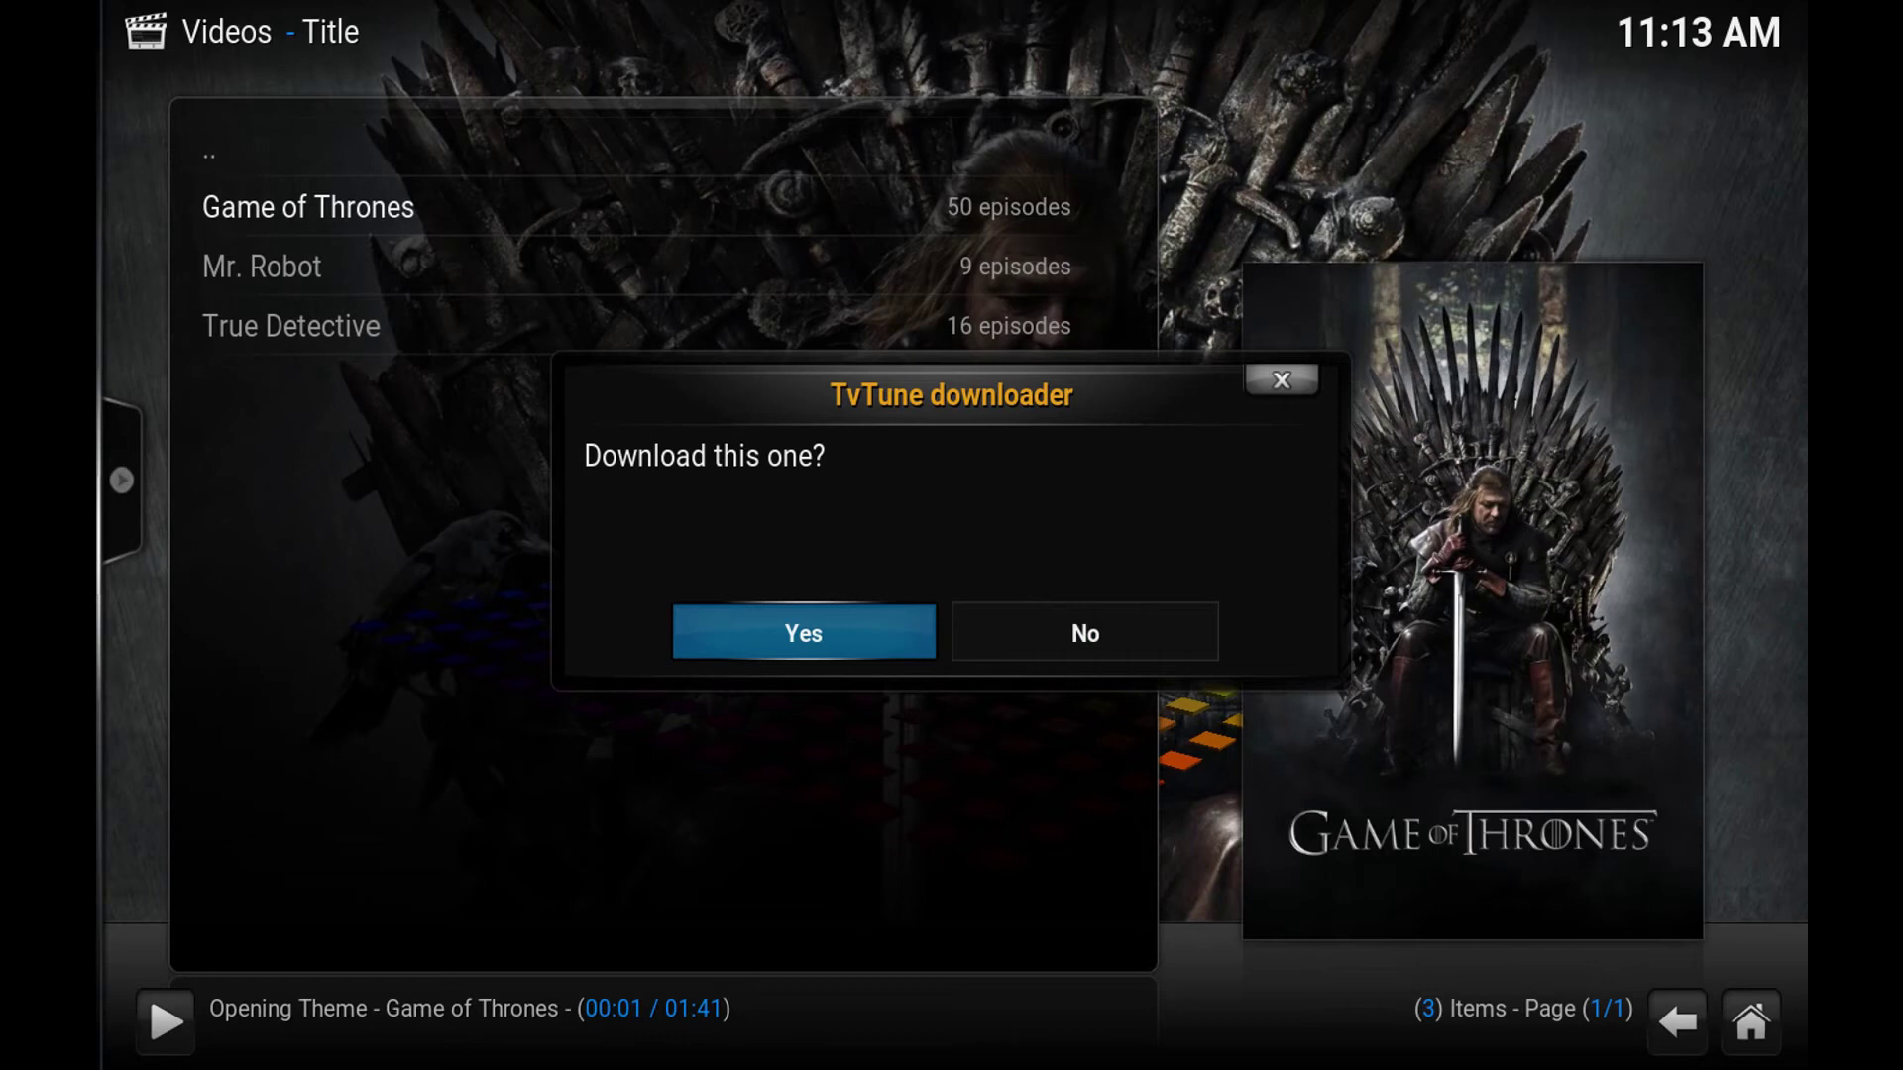
{"action": "key", "text": "Return"}
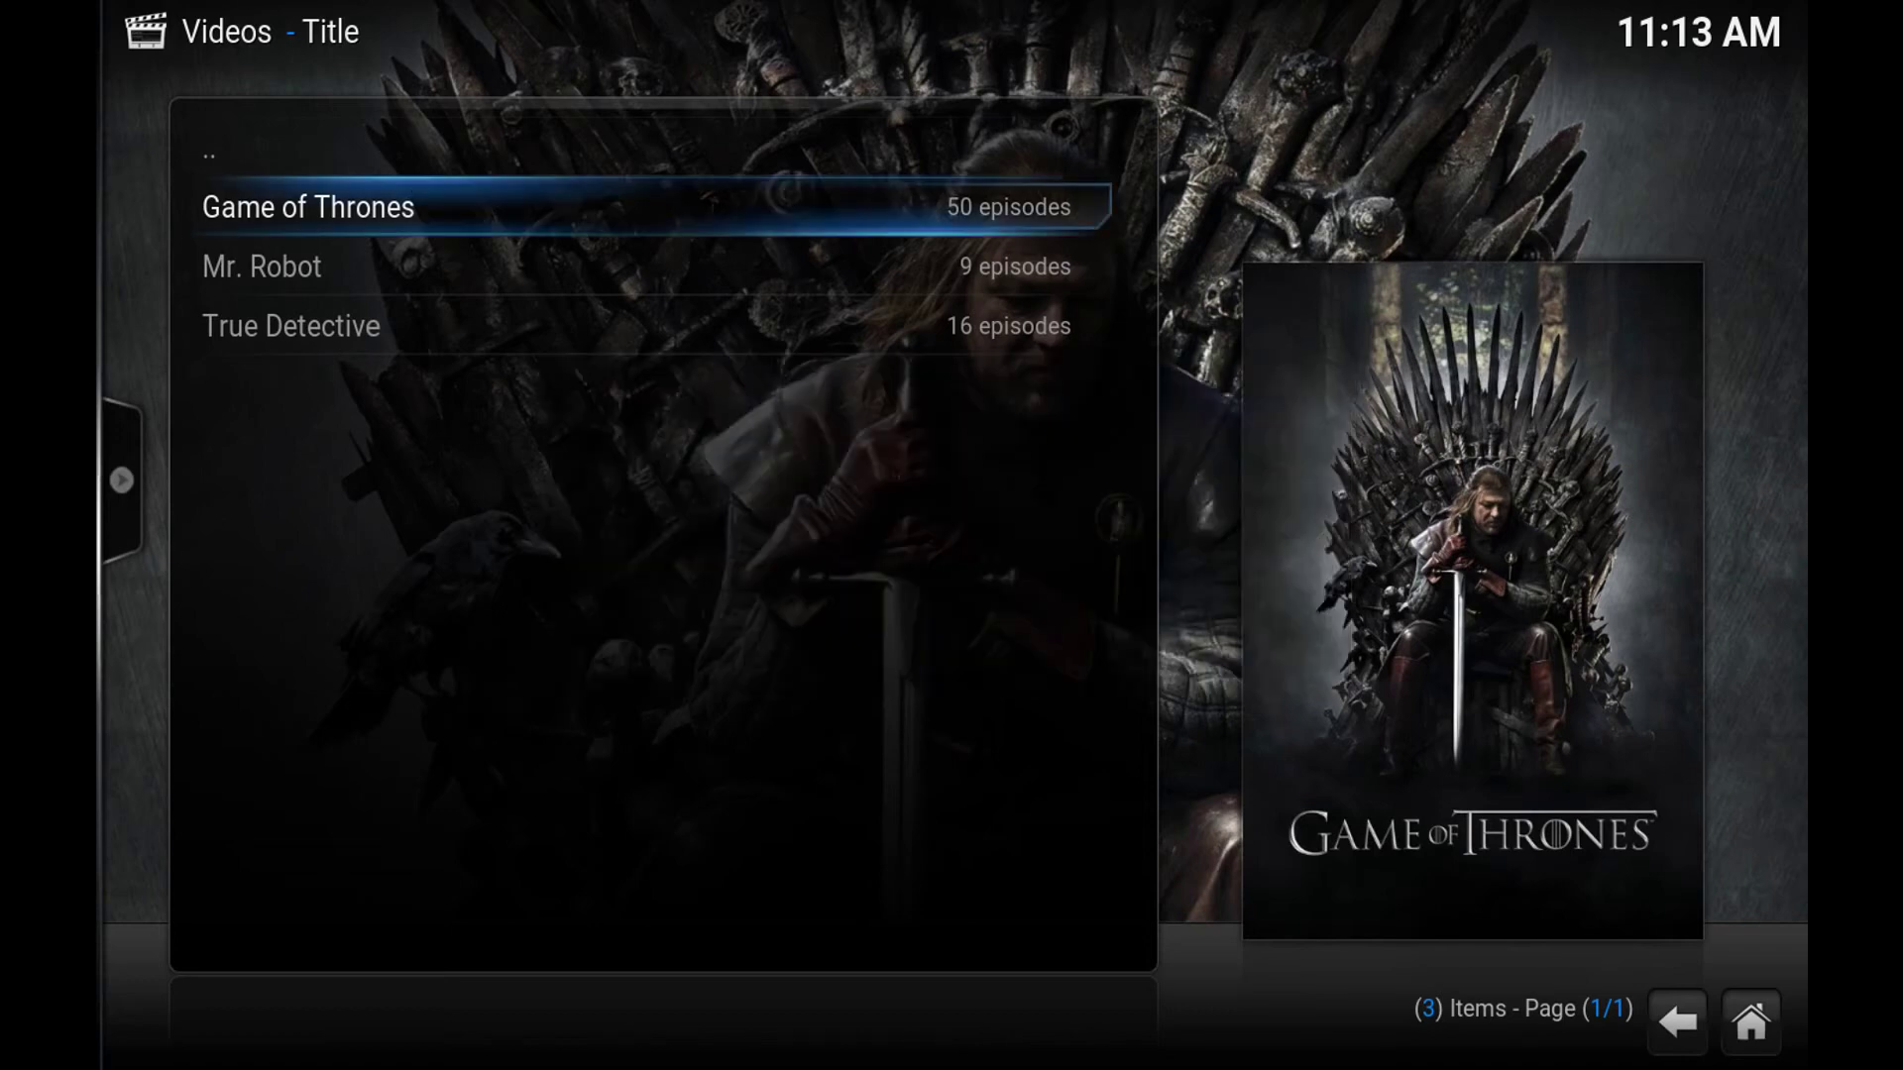
{"action": "key", "text": "Down"}
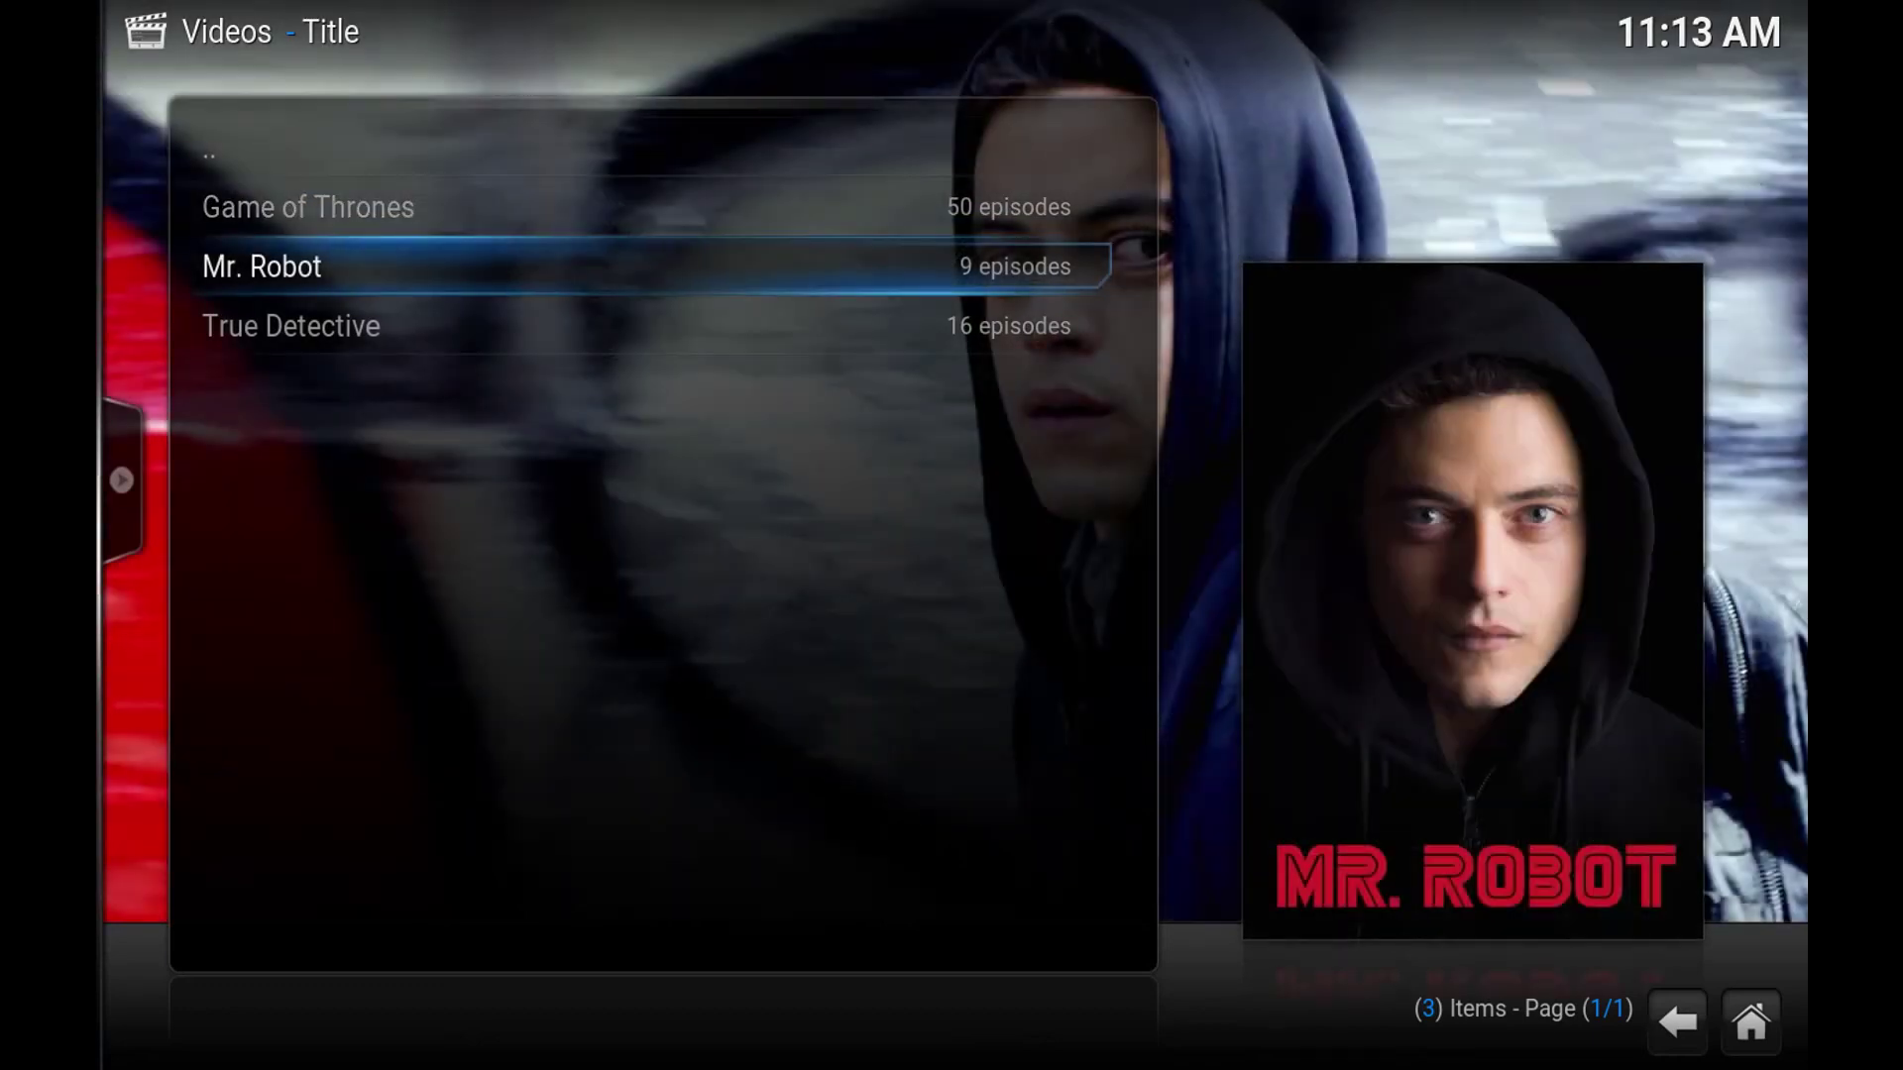
Run TVTunes on Mr. Robot and review the Glee - Mr. Roboto result without choosing it
{"action": "key", "text": "c"}
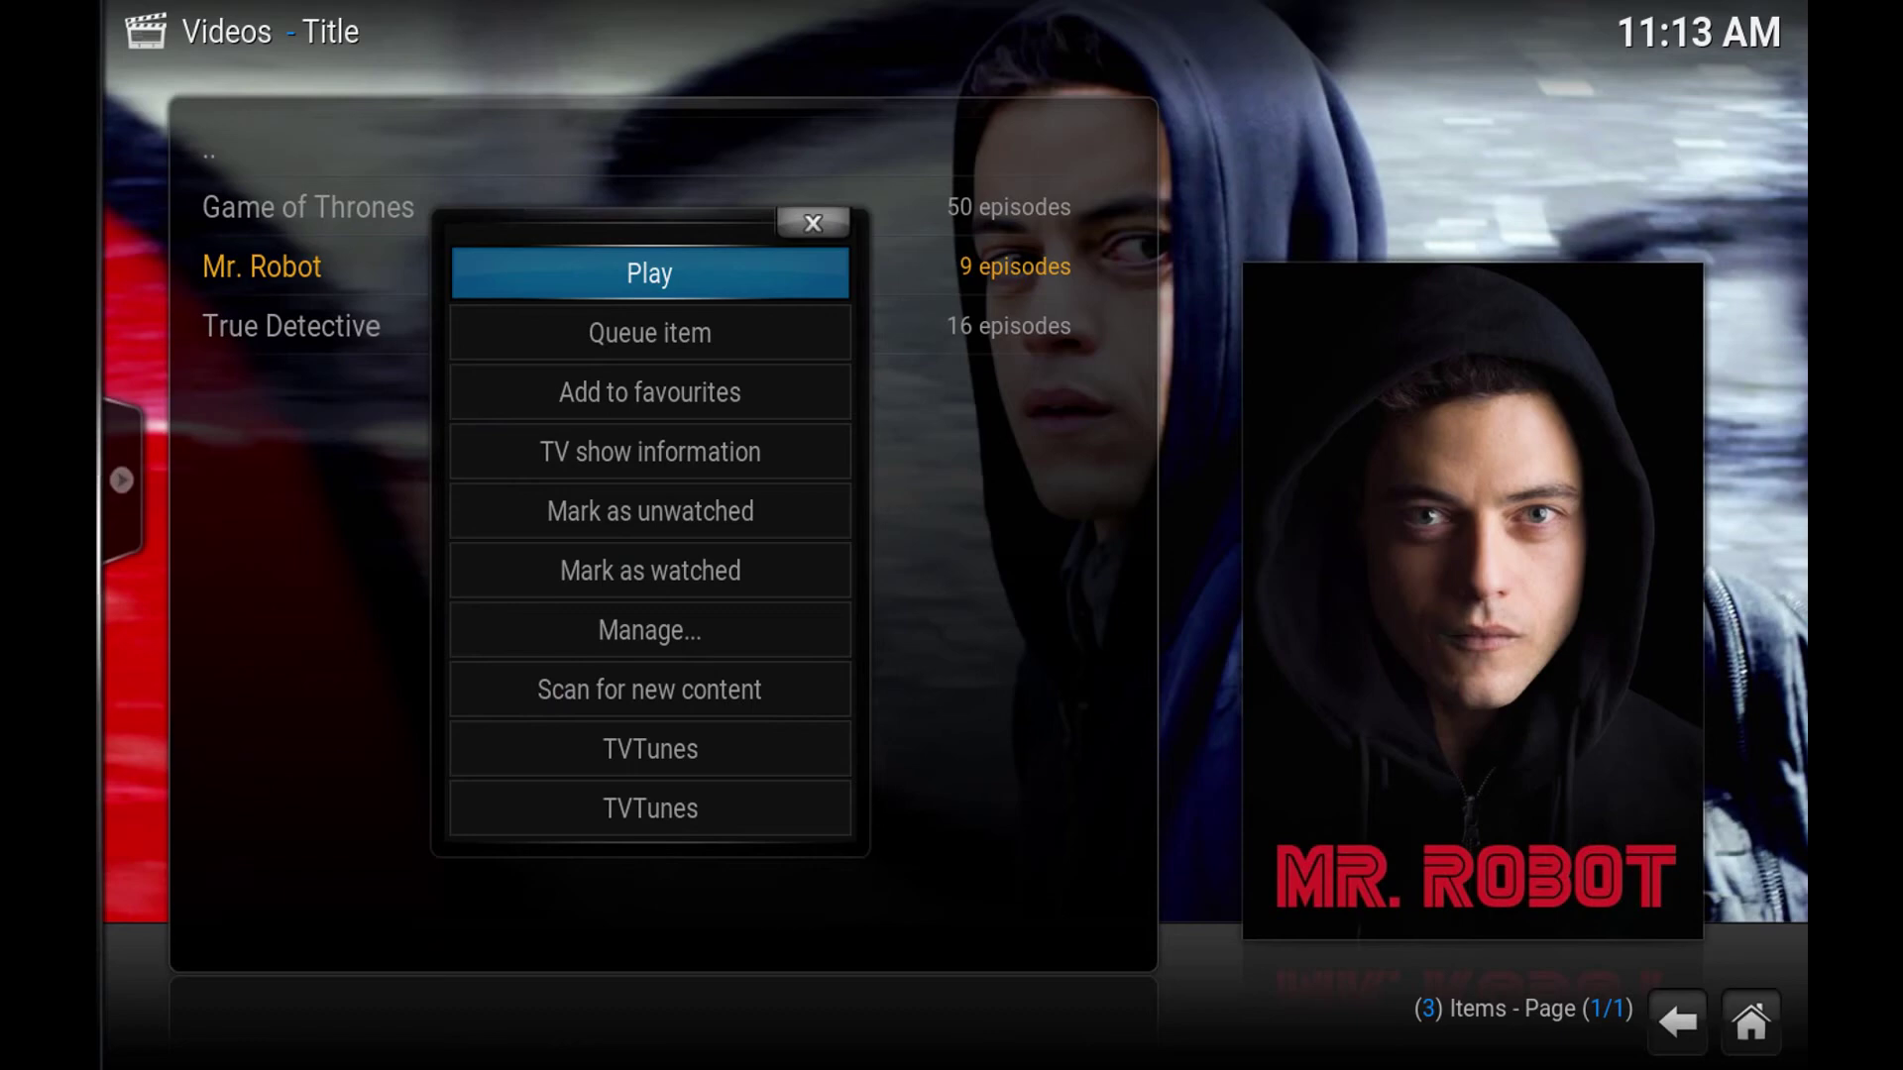
{"action": "key", "text": "Down"}
{"action": "key", "text": "Down"}
{"action": "key", "text": "Down"}
{"action": "key", "text": "Down"}
{"action": "key", "text": "Down"}
{"action": "key", "text": "Down"}
{"action": "key", "text": "Down"}
{"action": "key", "text": "Down"}
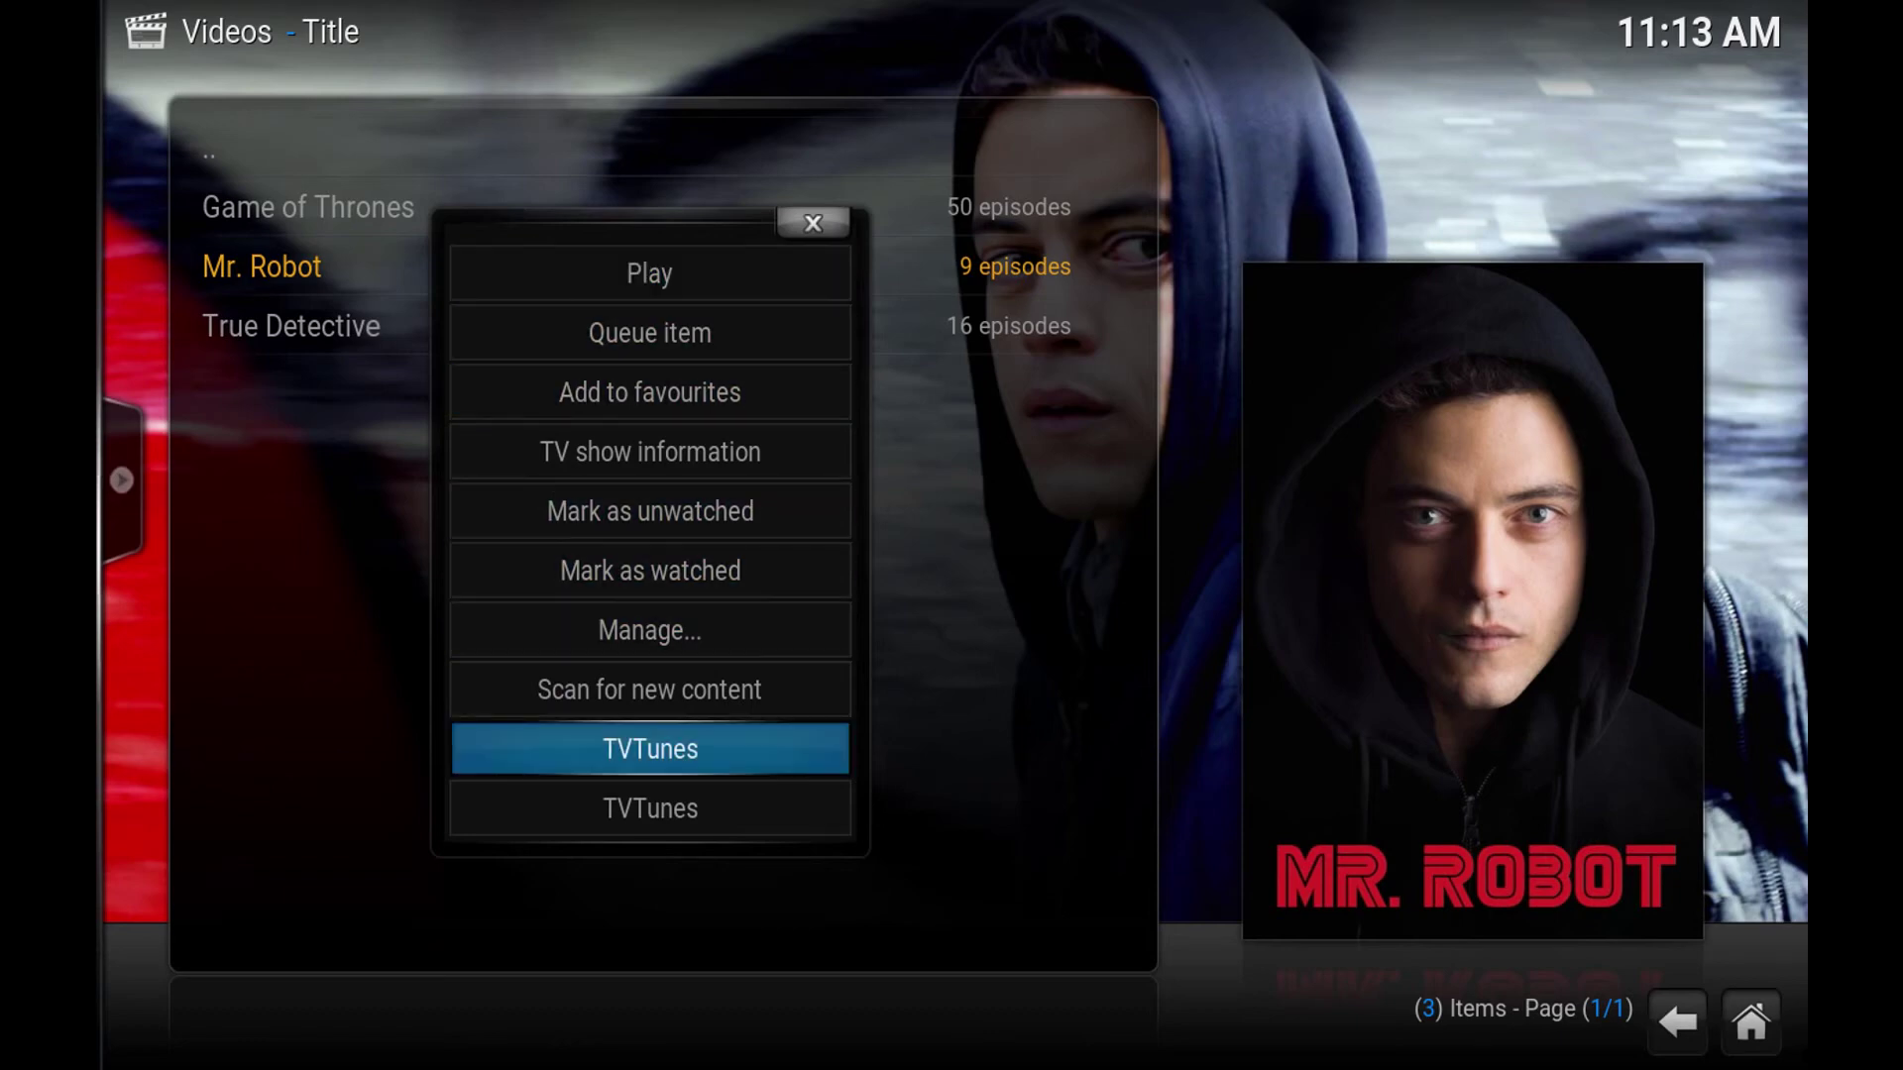
{"action": "key", "text": "Return"}
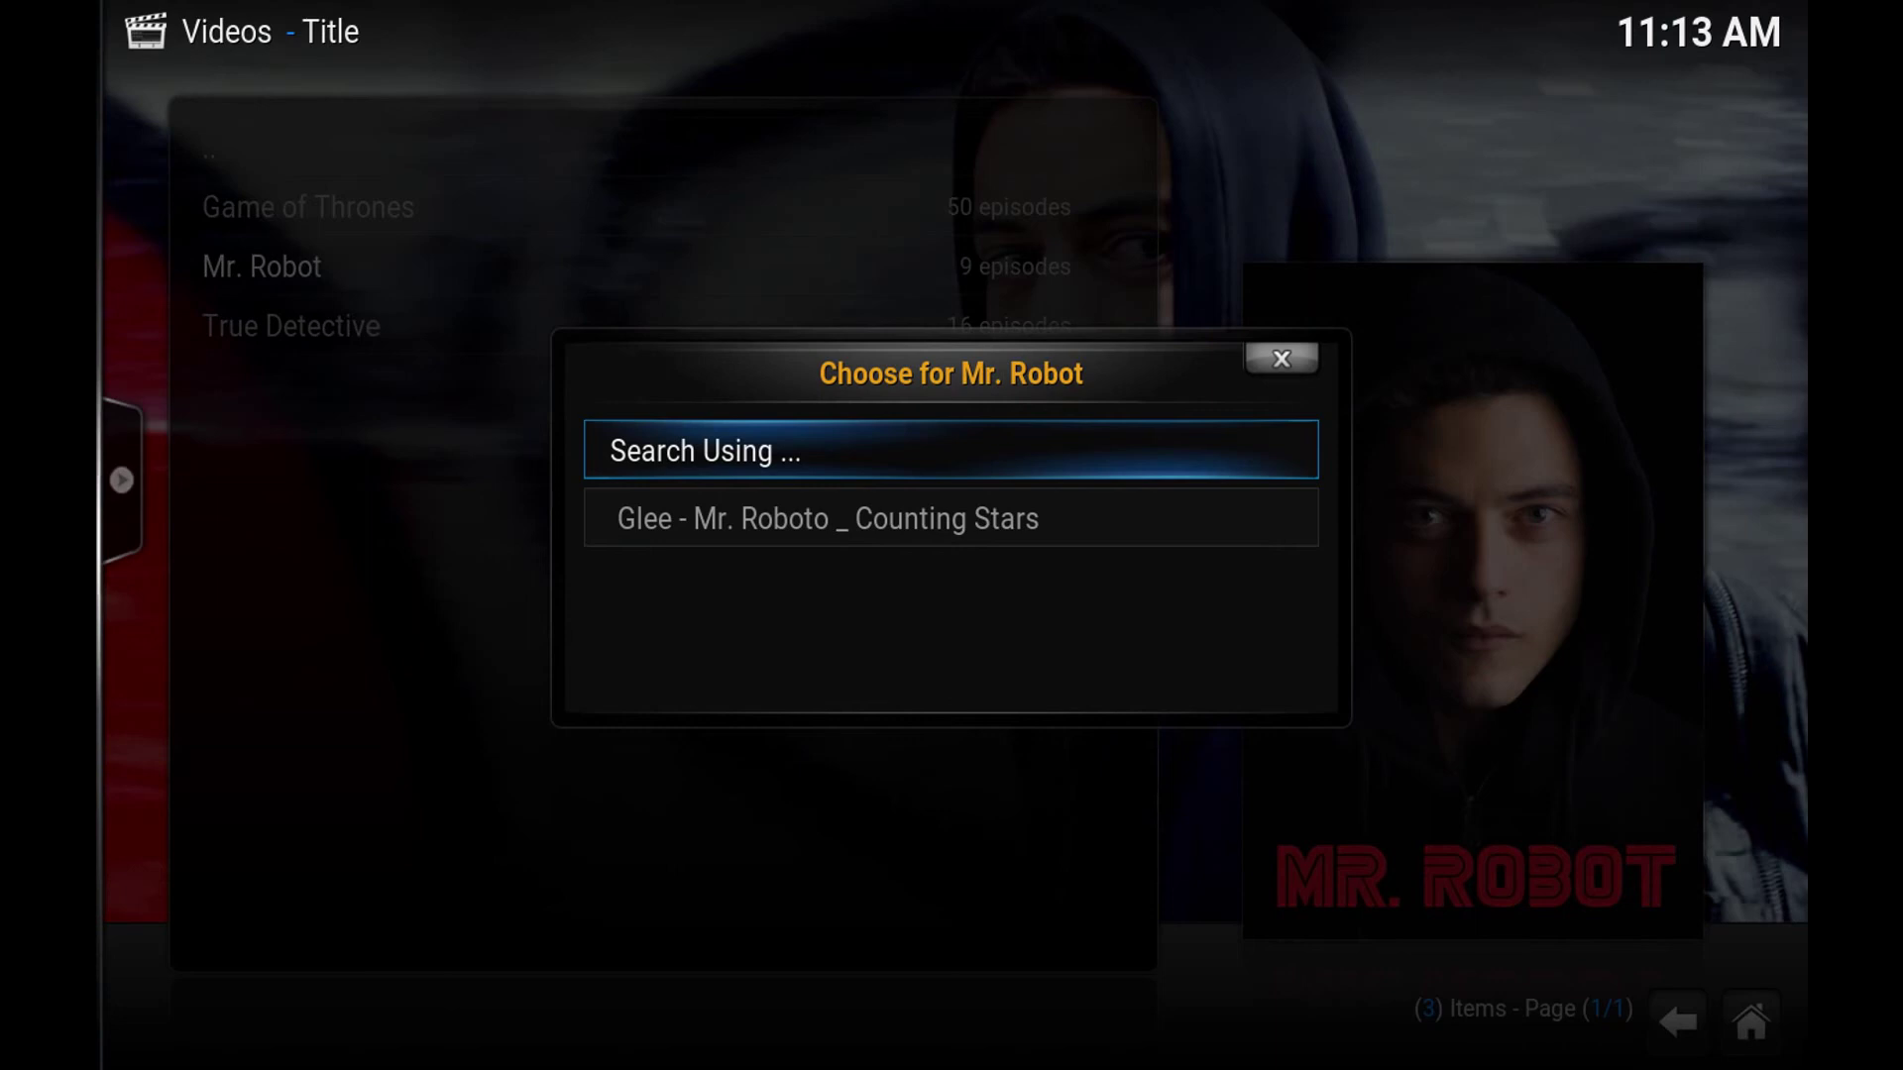
{"action": "key", "text": "Down"}
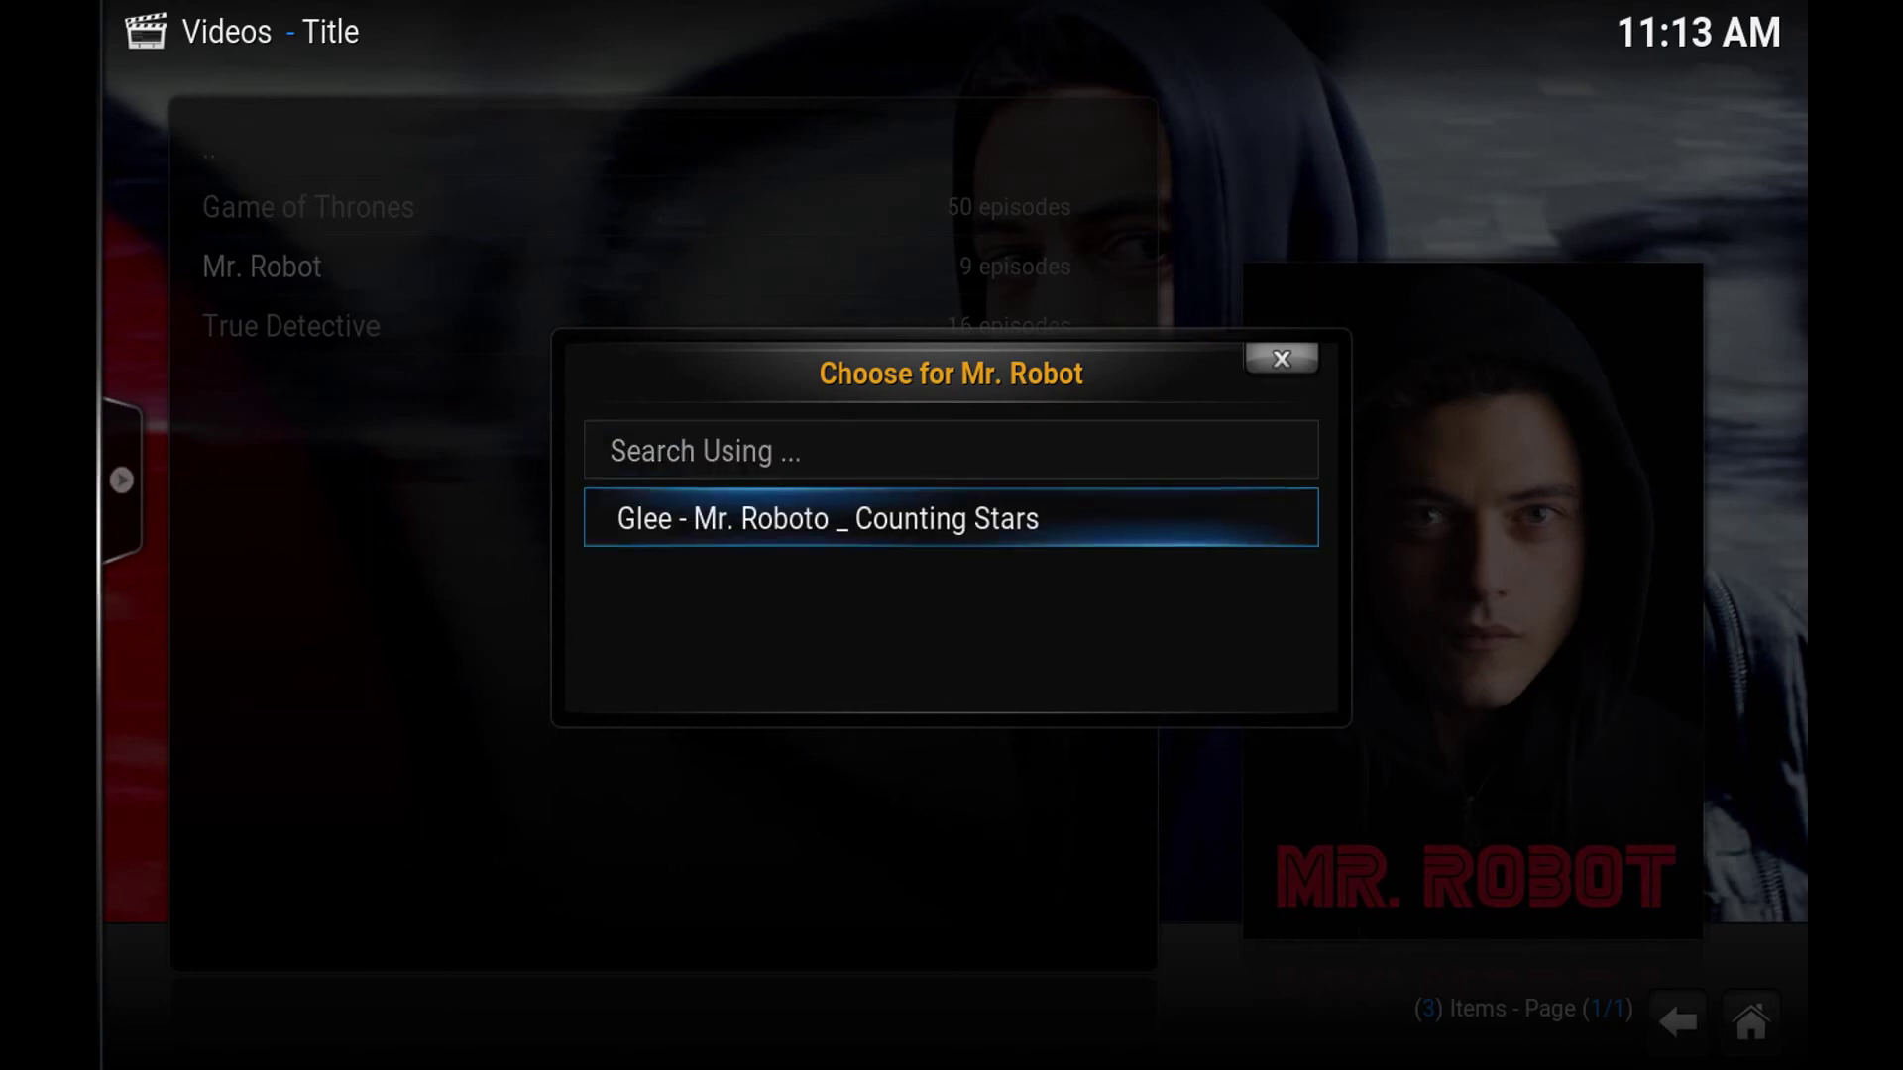
{"action": "key", "text": "Up"}
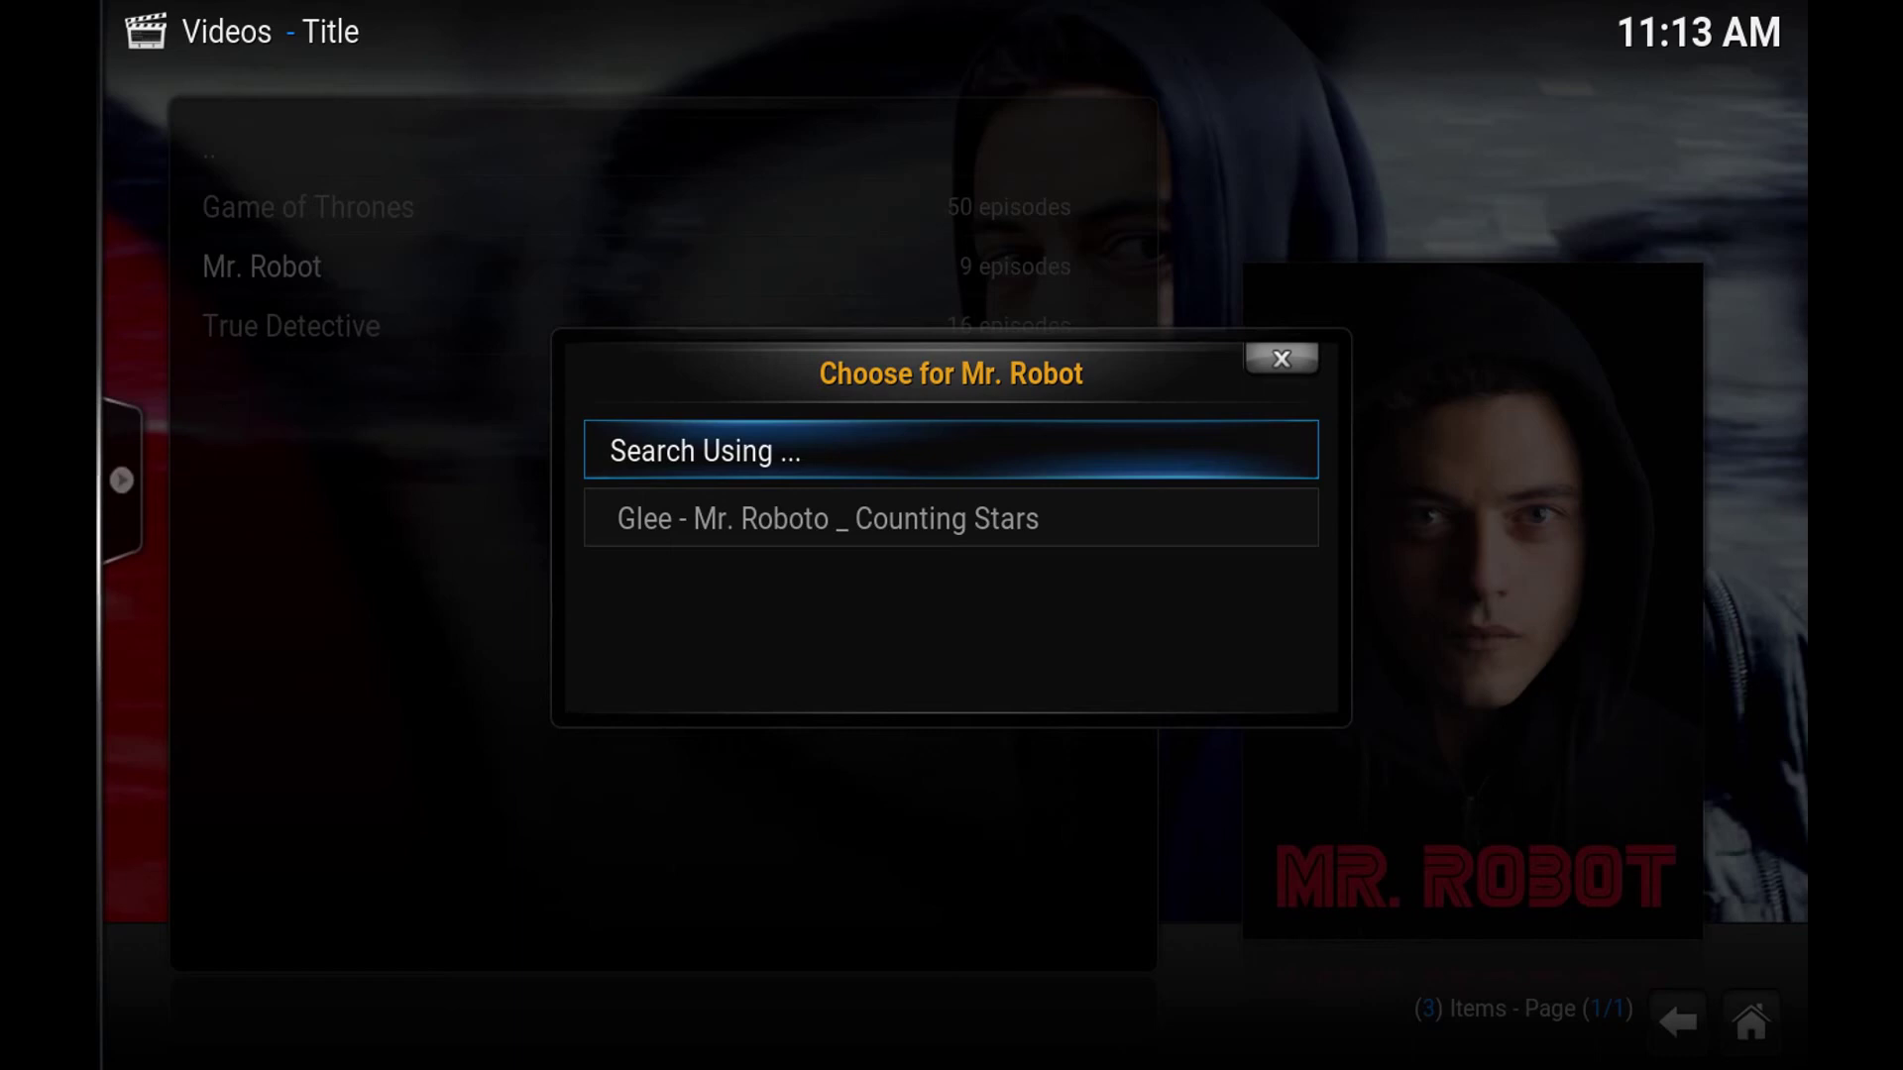
{"action": "key", "text": "Down"}
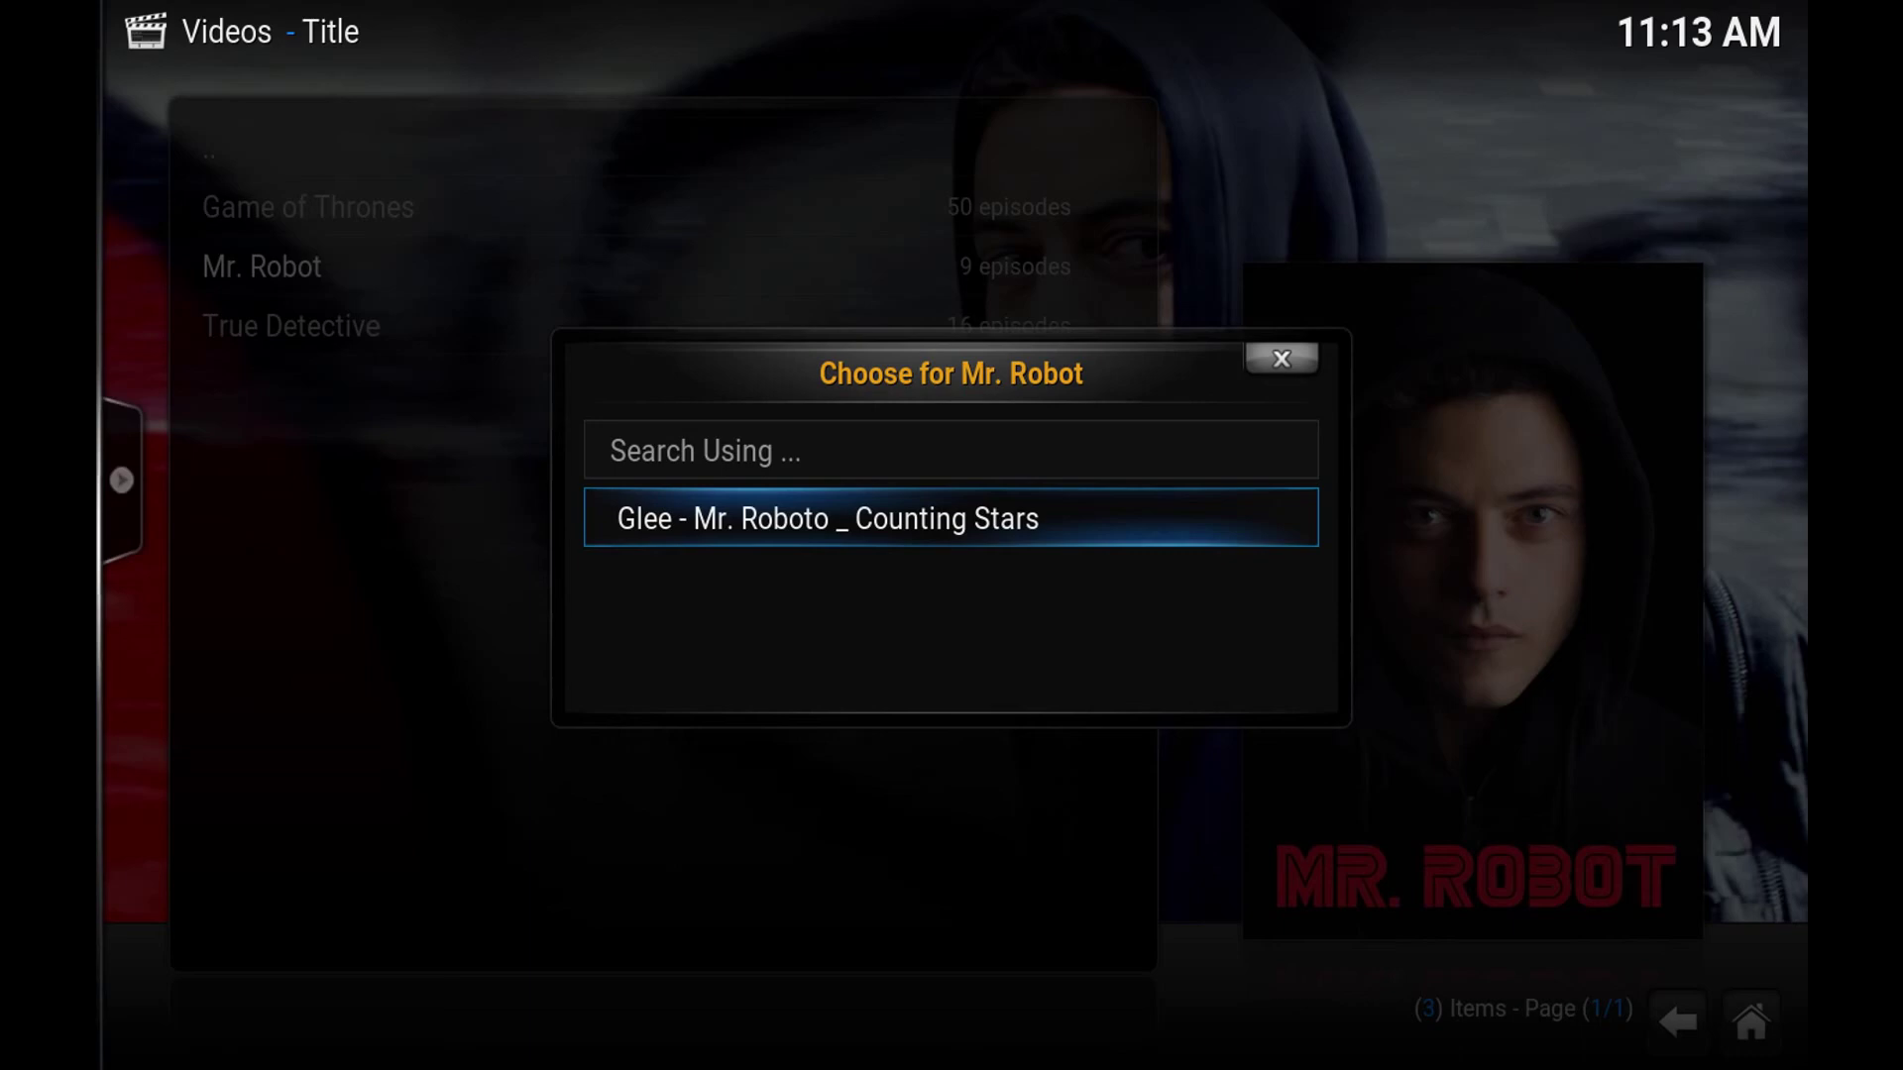
{"action": "key", "text": "Up"}
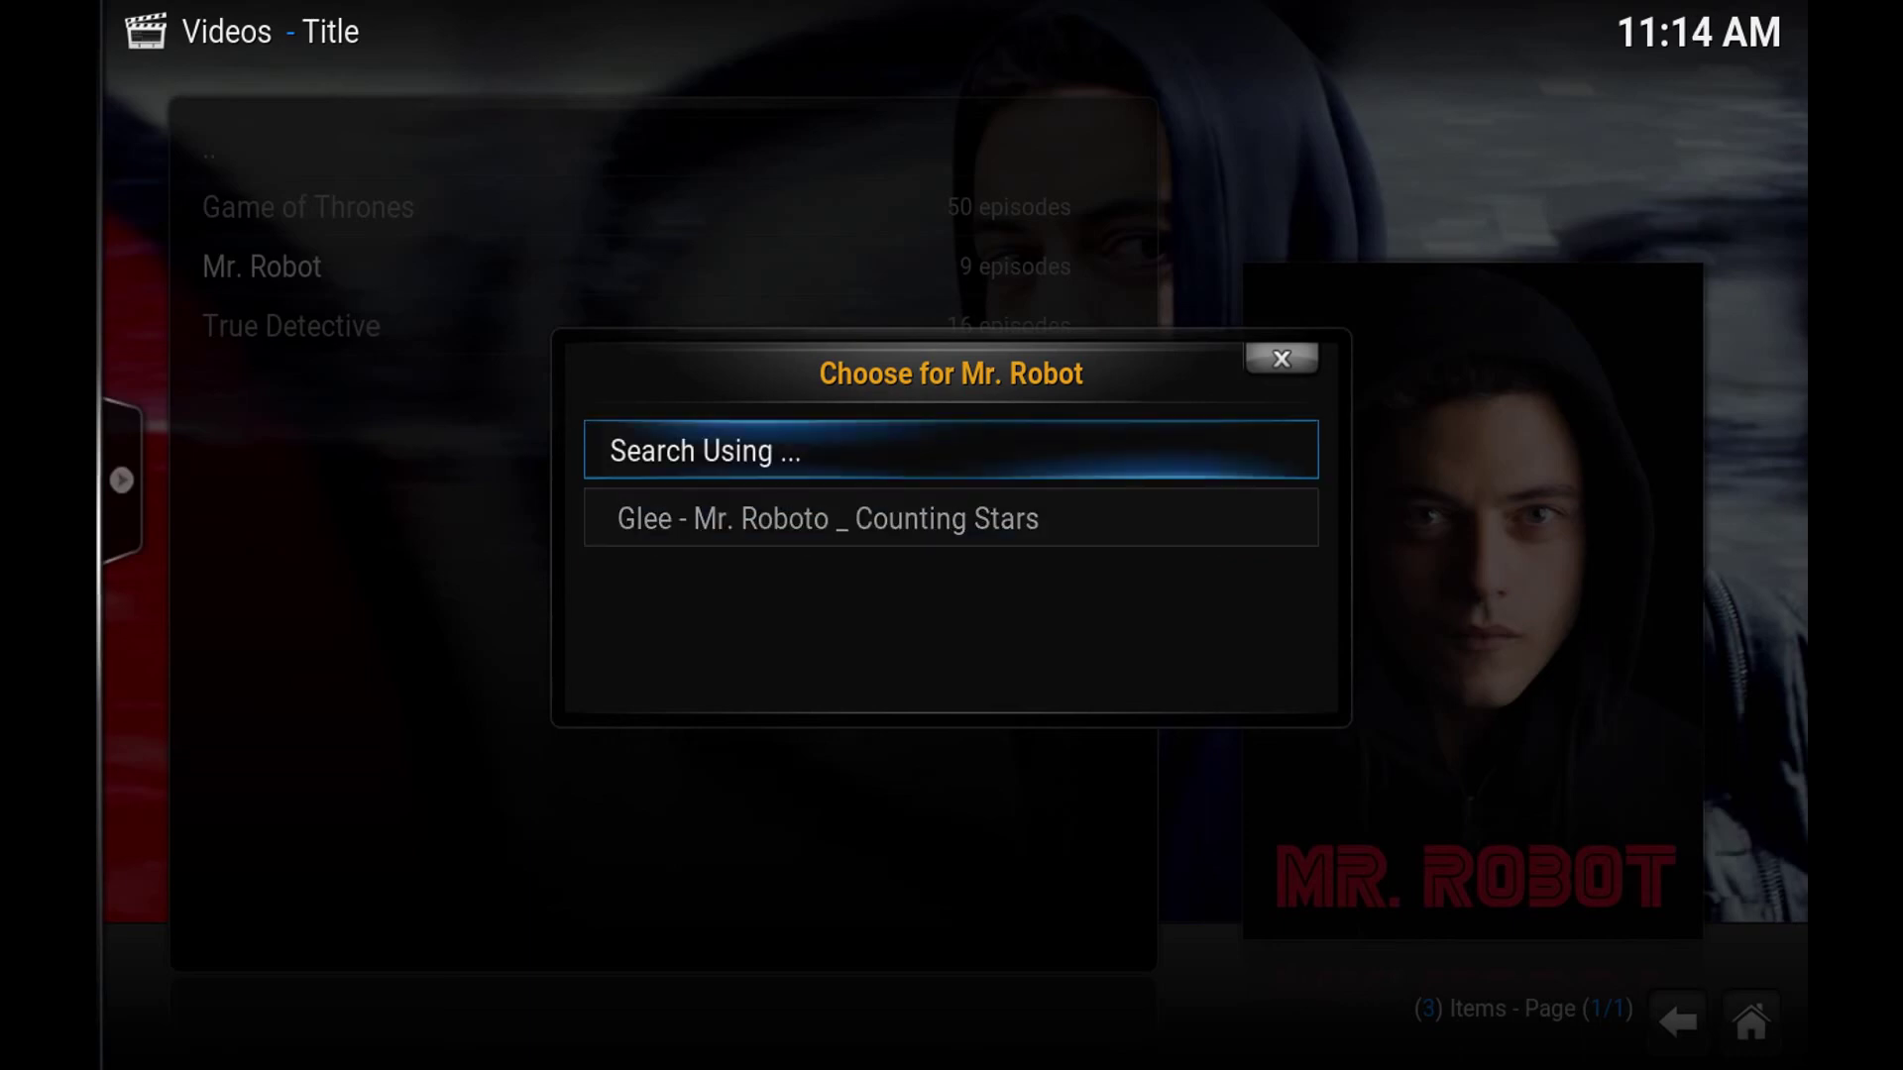
Dismiss the Mr. Robot theme list and open True Detective's seasons list
{"action": "key", "text": "Escape"}
{"action": "key", "text": "Down"}
{"action": "key", "text": "Return"}
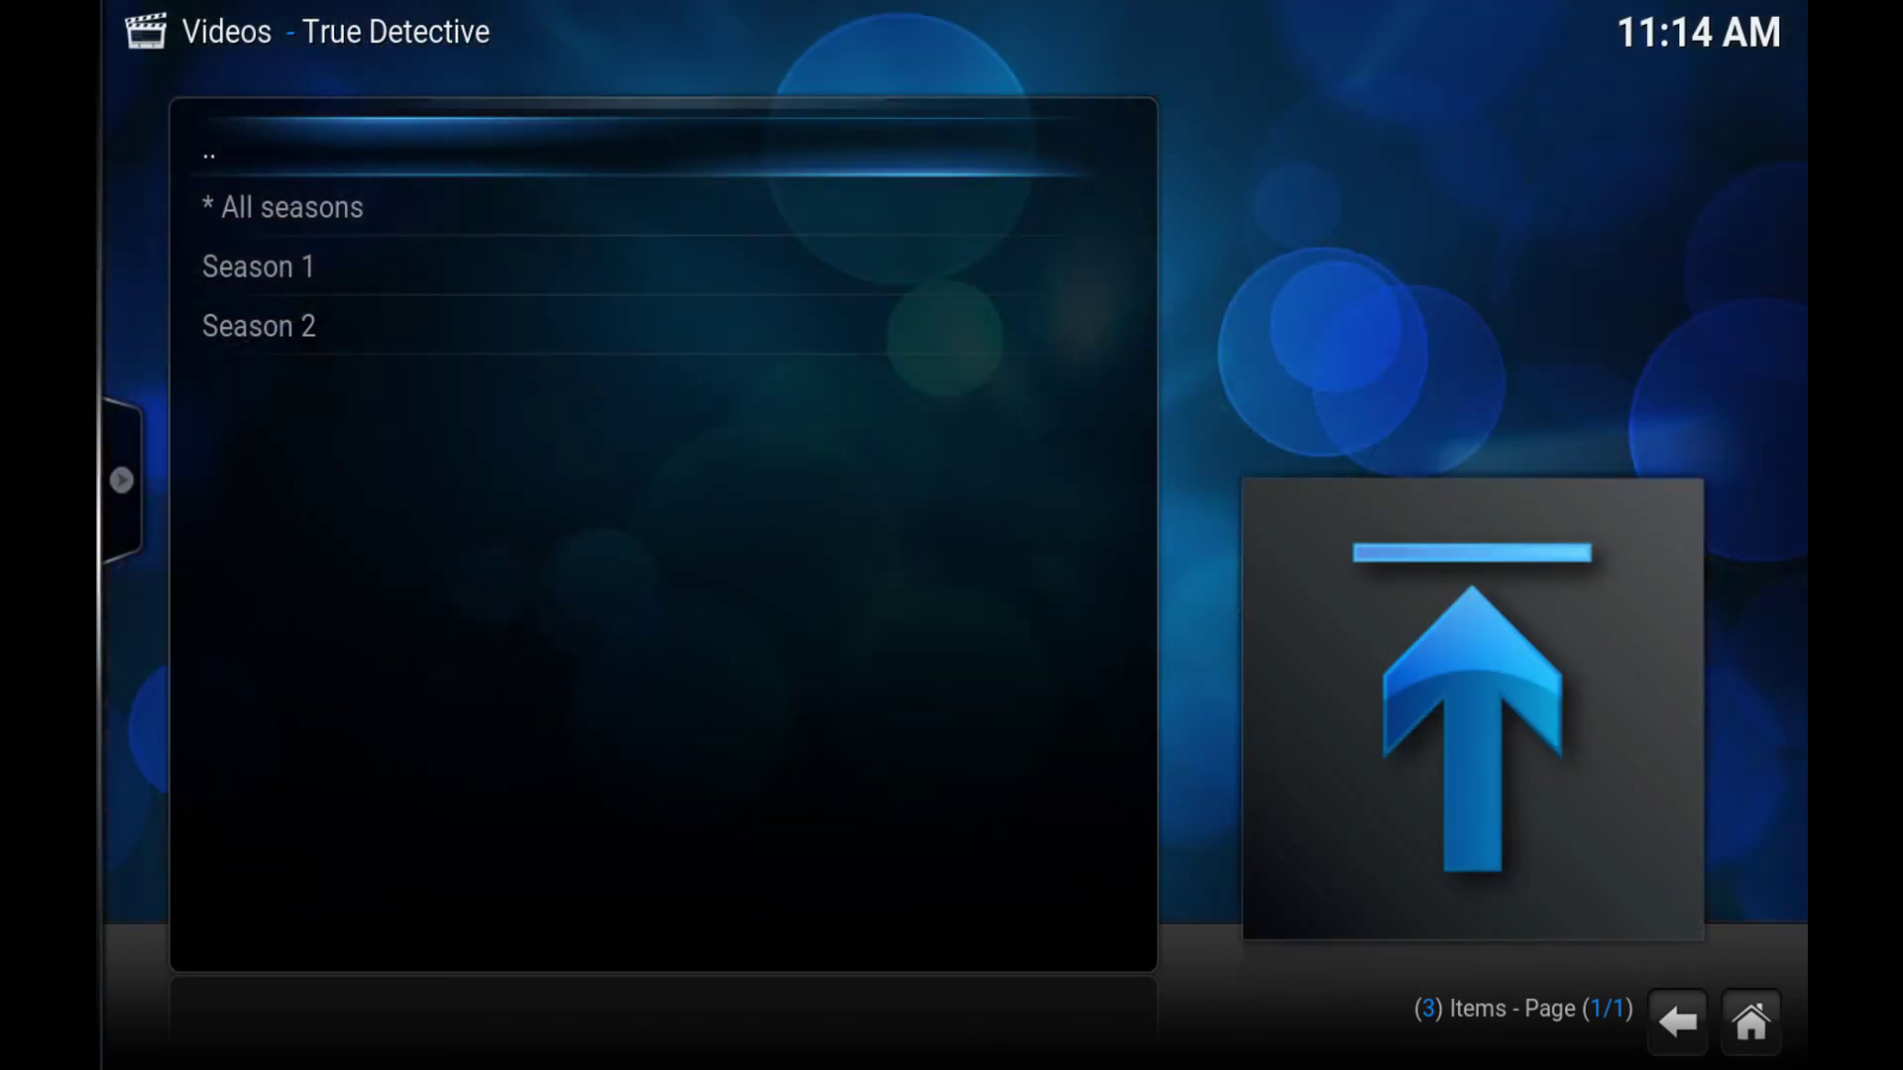
Back at the show list, run a TVTunes theme search for True Detective
{"action": "key", "text": "BackSpace"}
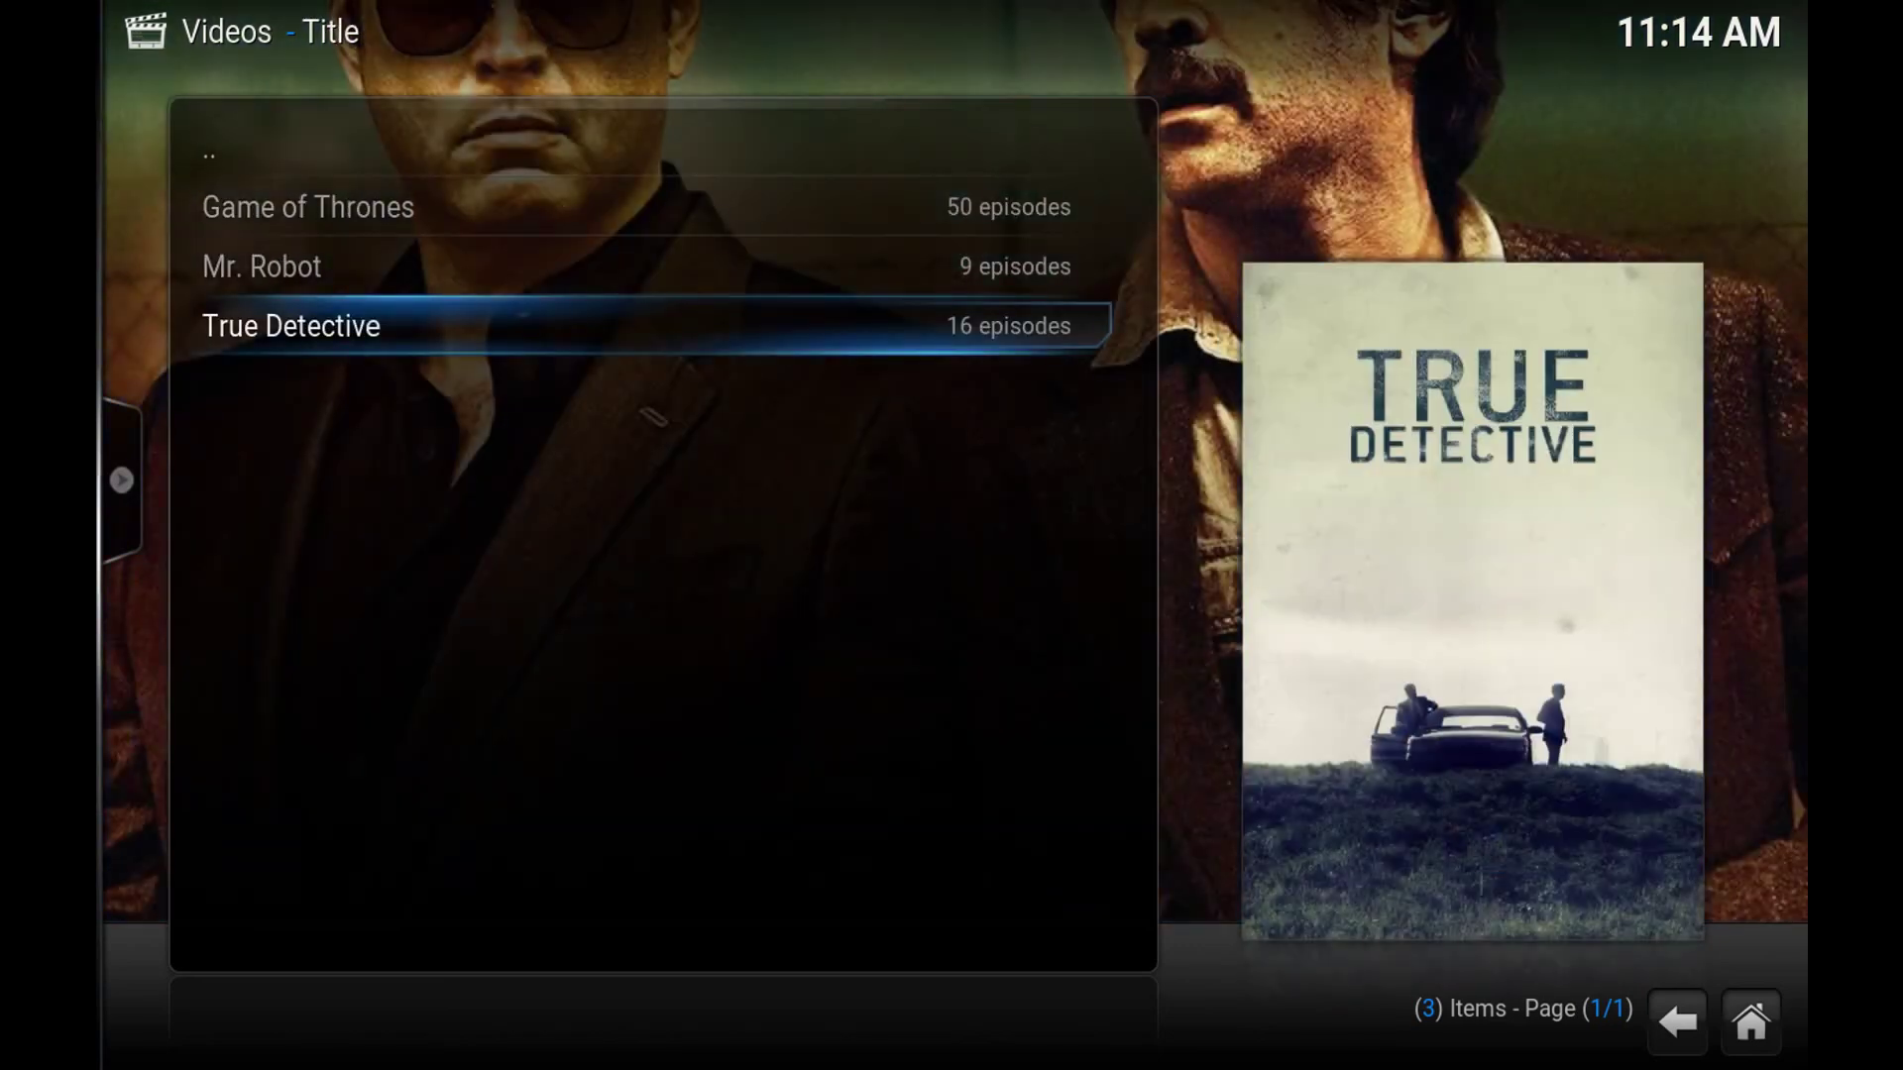
{"action": "key", "text": "c"}
{"action": "key", "text": "Down"}
{"action": "key", "text": "Down"}
{"action": "key", "text": "Down"}
{"action": "key", "text": "Down"}
{"action": "key", "text": "Down"}
{"action": "key", "text": "Down"}
{"action": "key", "text": "Down"}
{"action": "key", "text": "Down"}
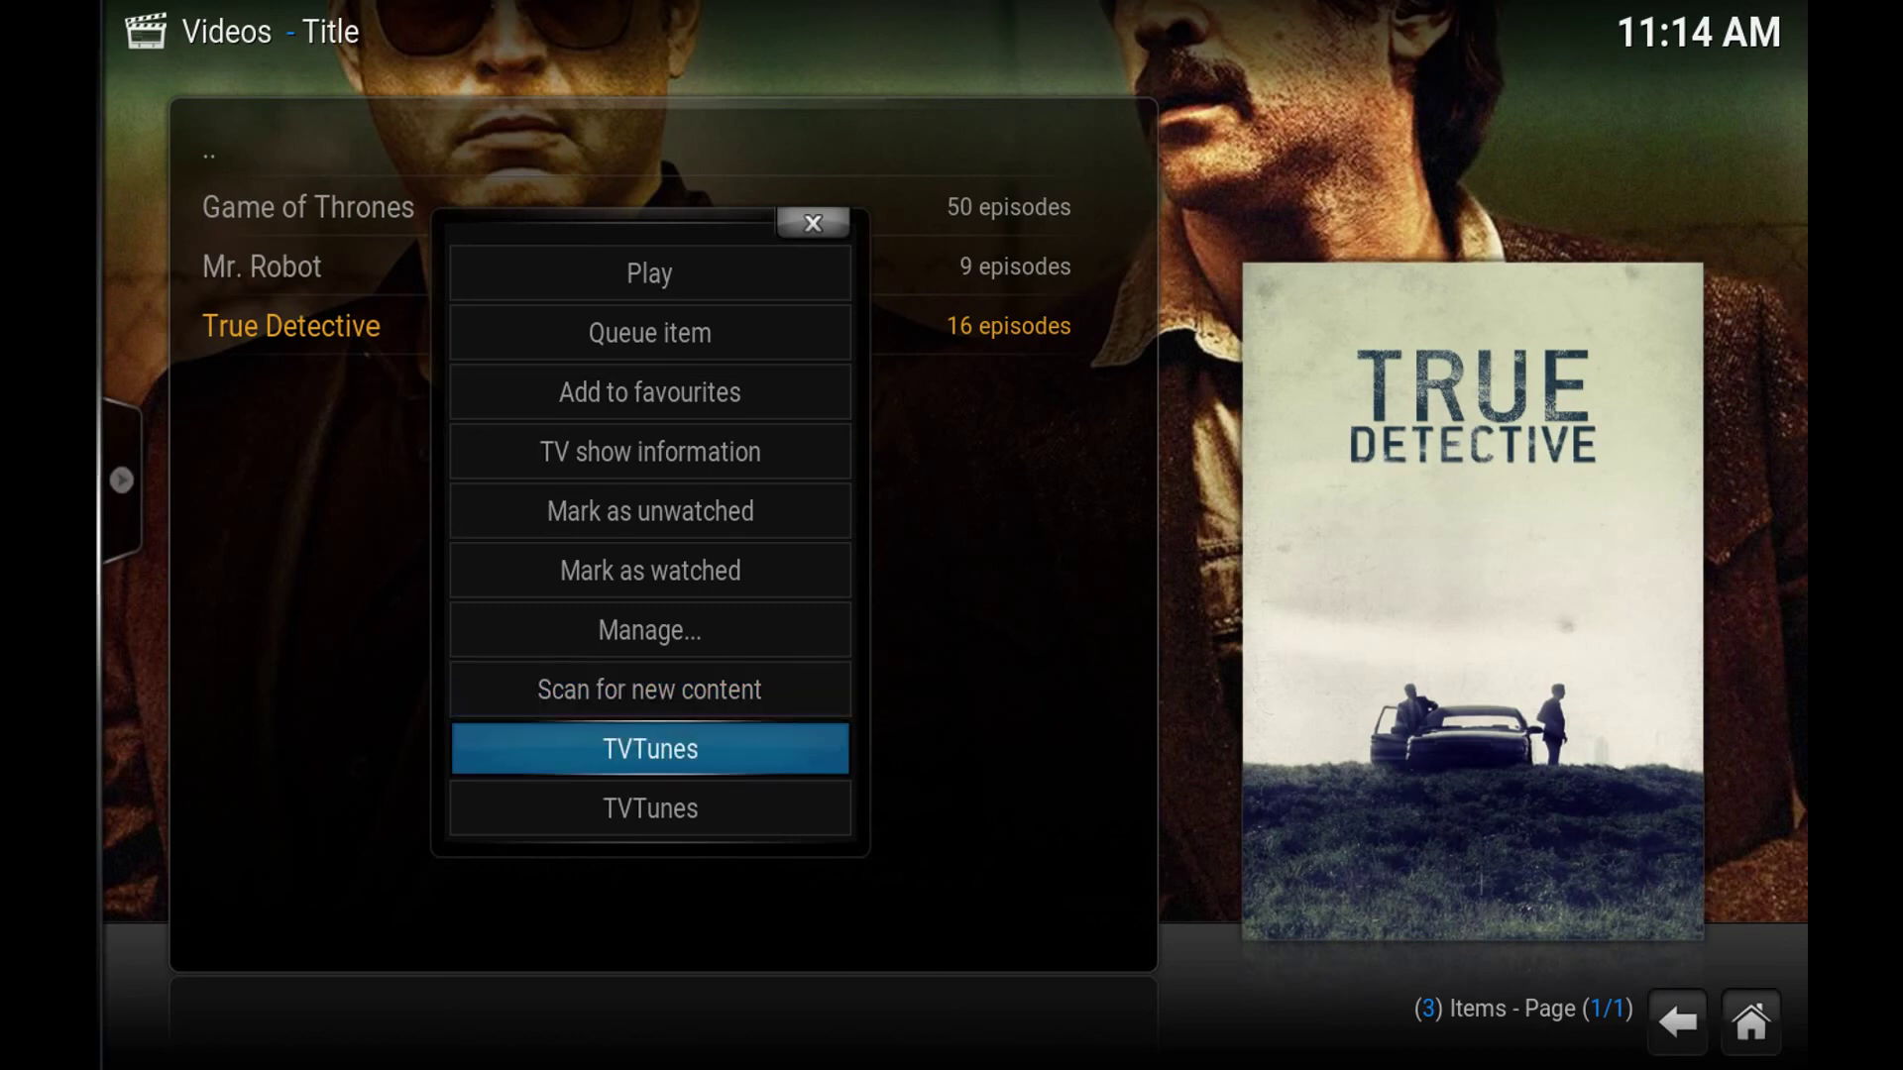
{"action": "key", "text": "Return"}
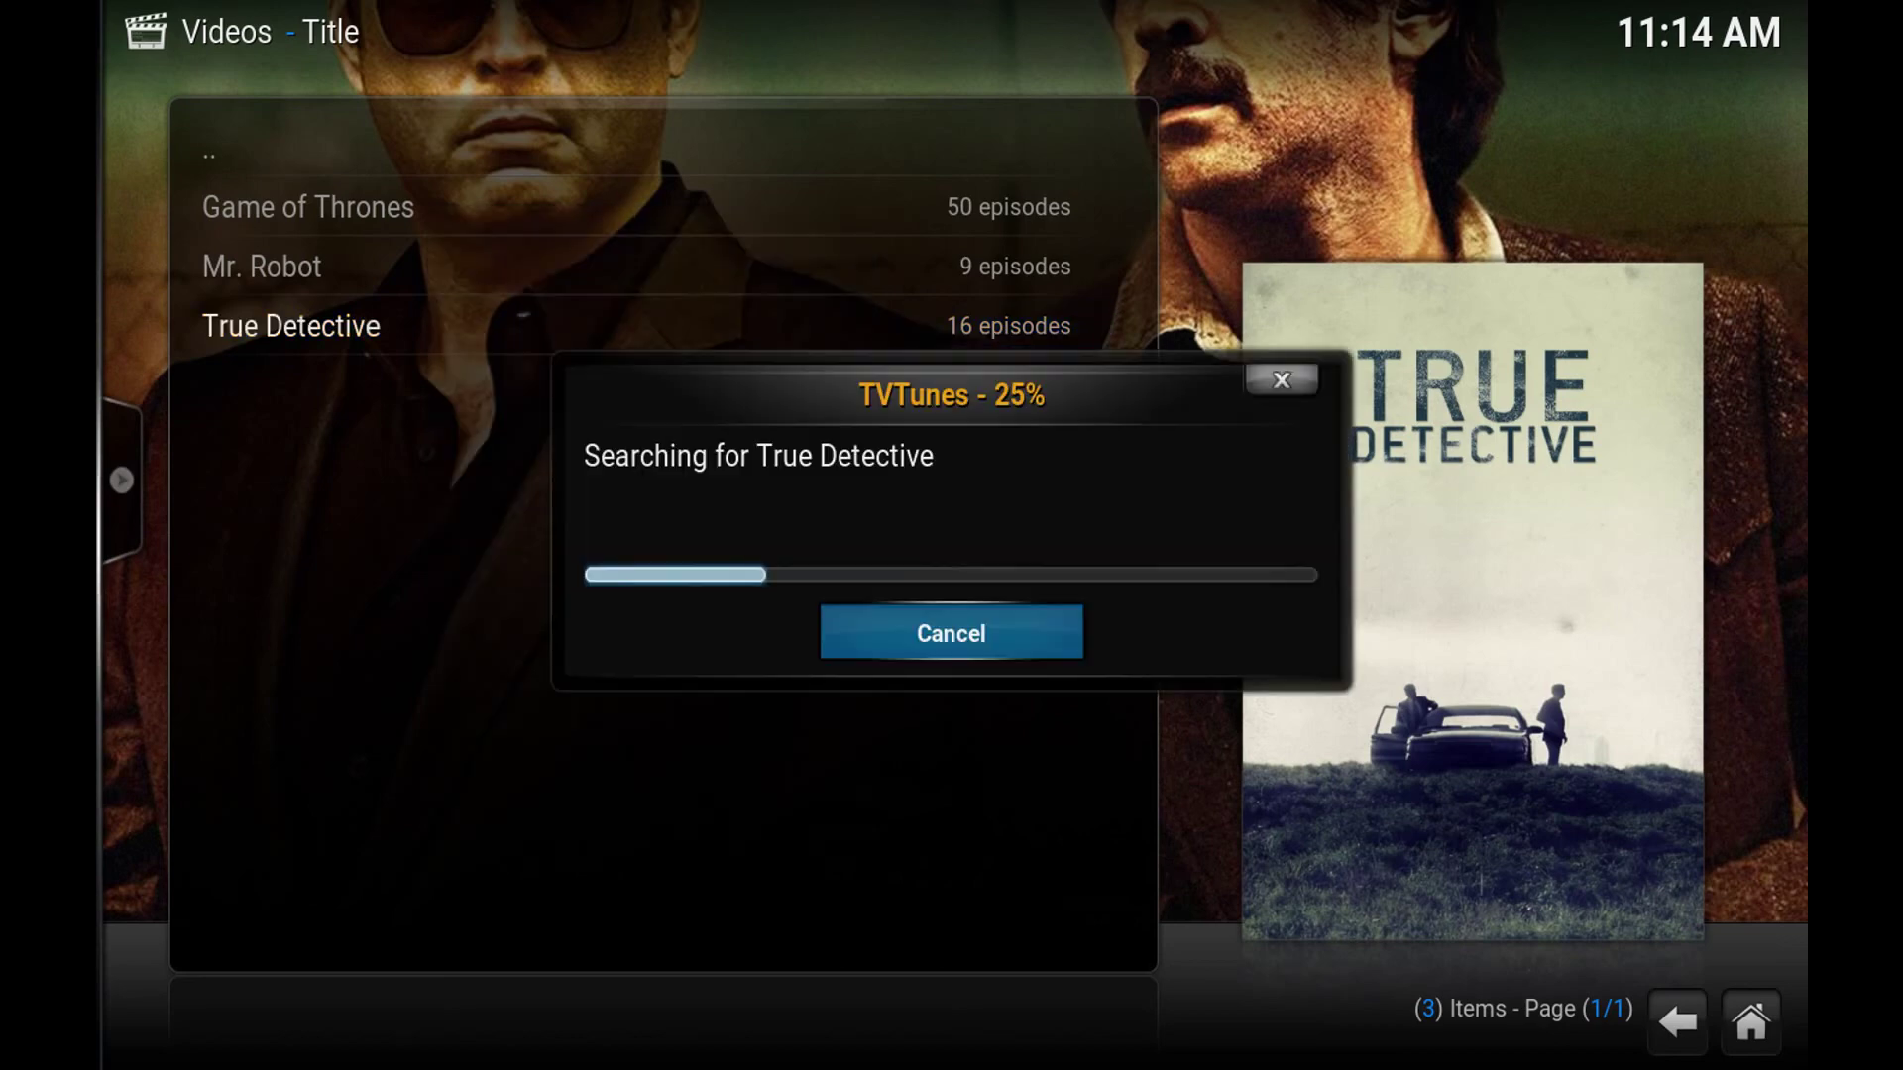
Choose 'True Detective - 2014' and answer Yes to download it
{"action": "key", "text": "Down"}
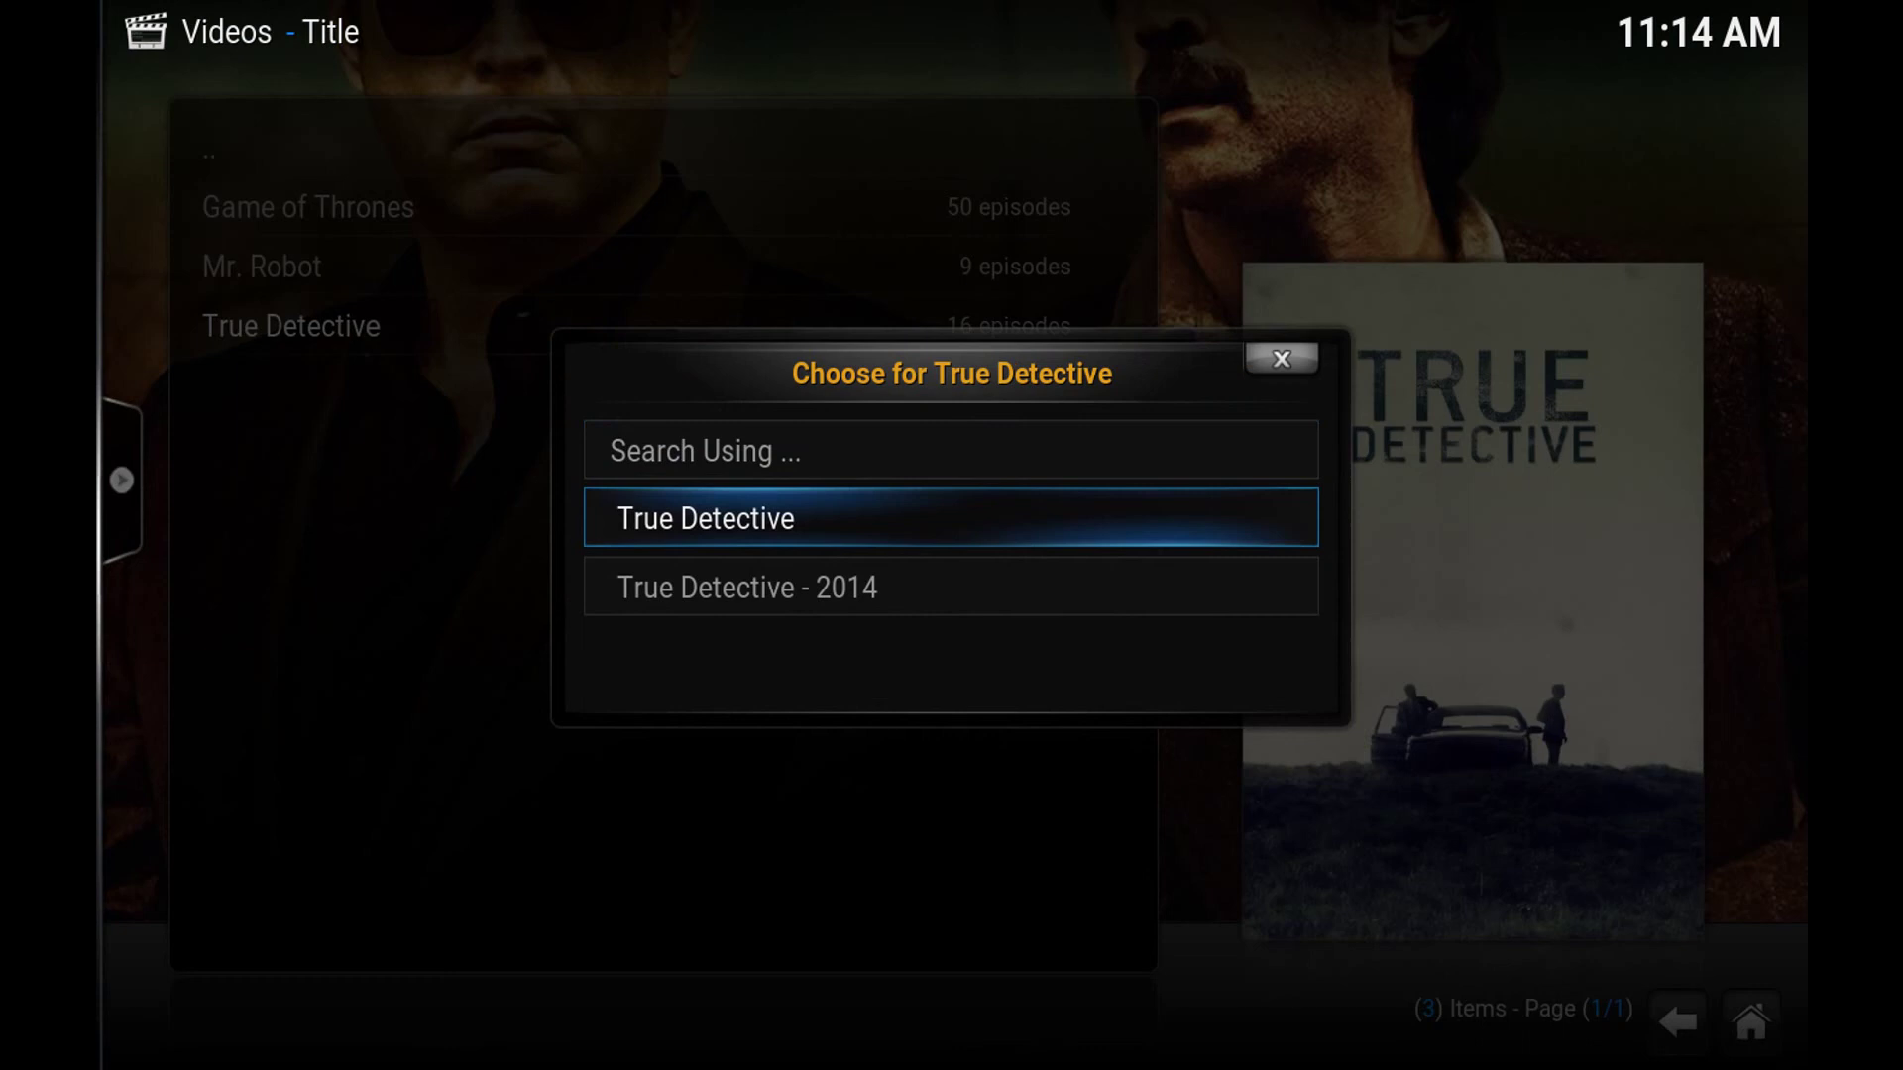
{"action": "key", "text": "Down"}
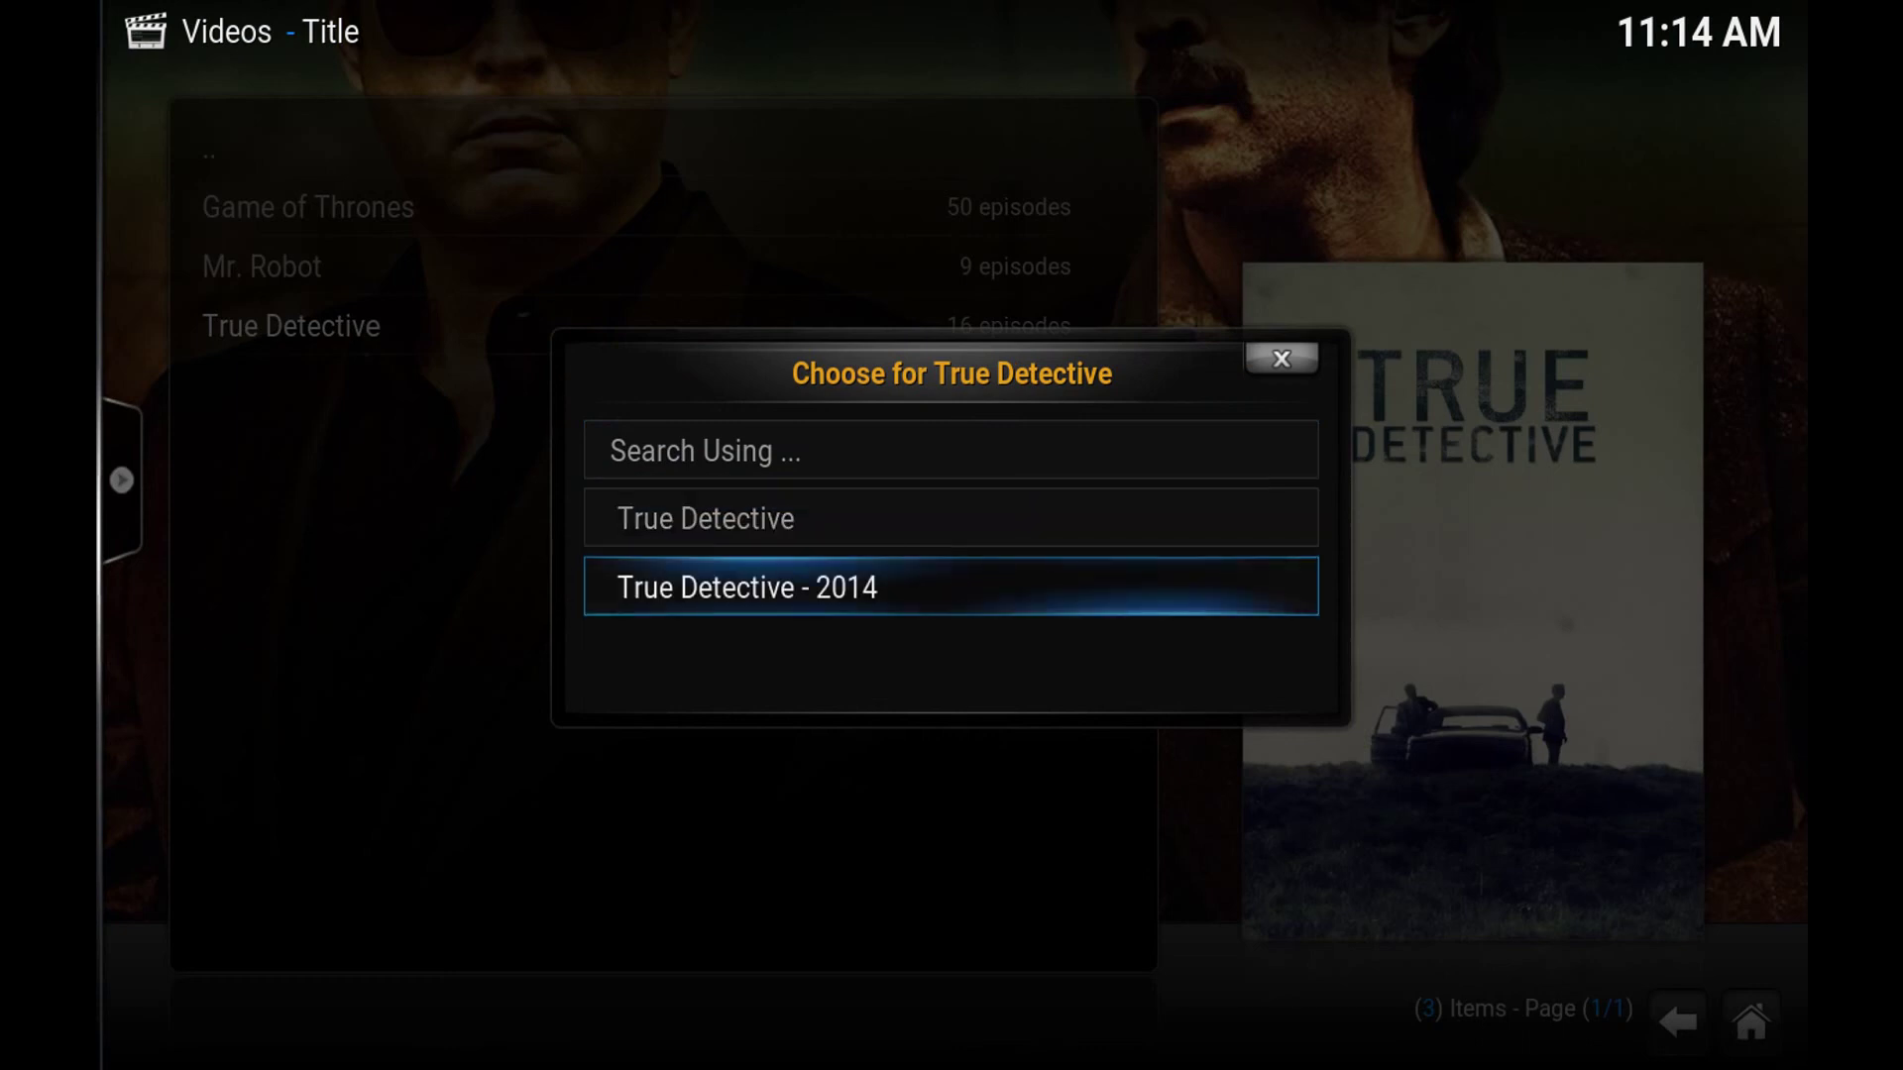
{"action": "key", "text": "Return"}
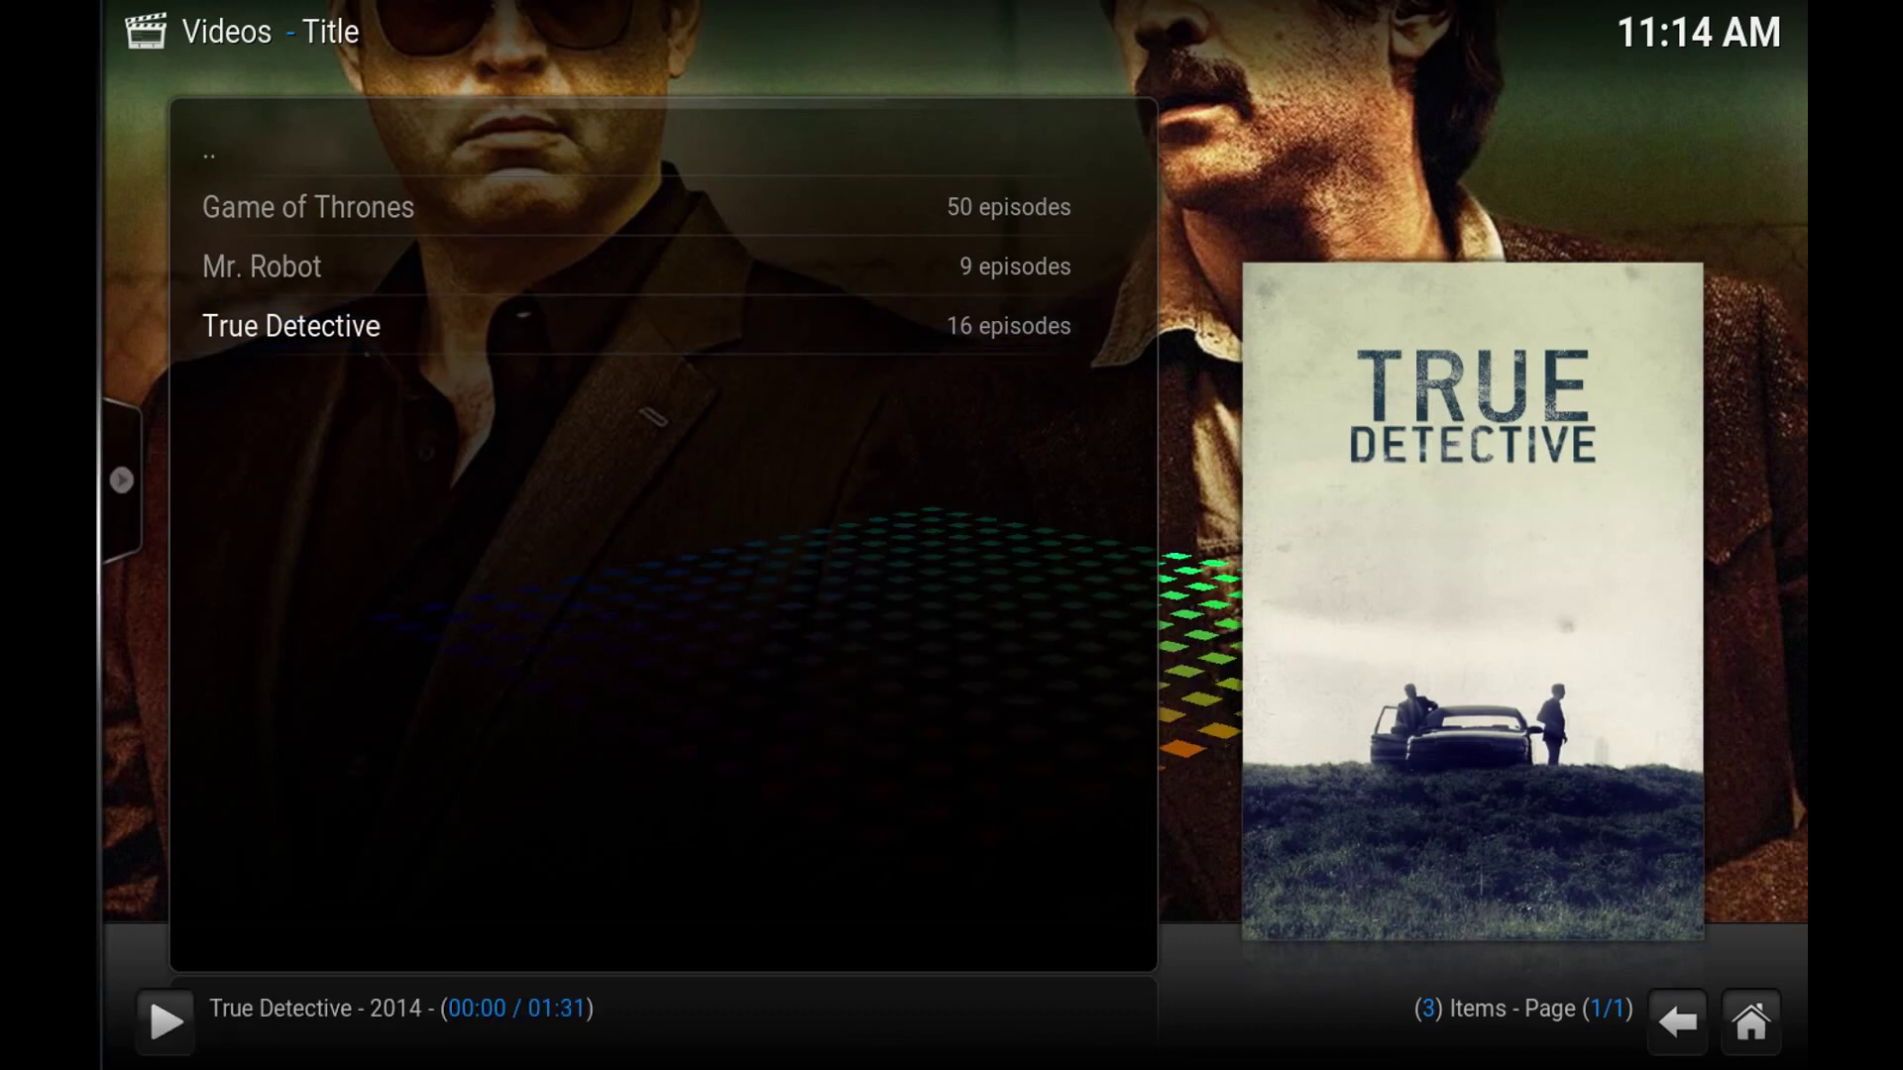
{"action": "key", "text": "Left"}
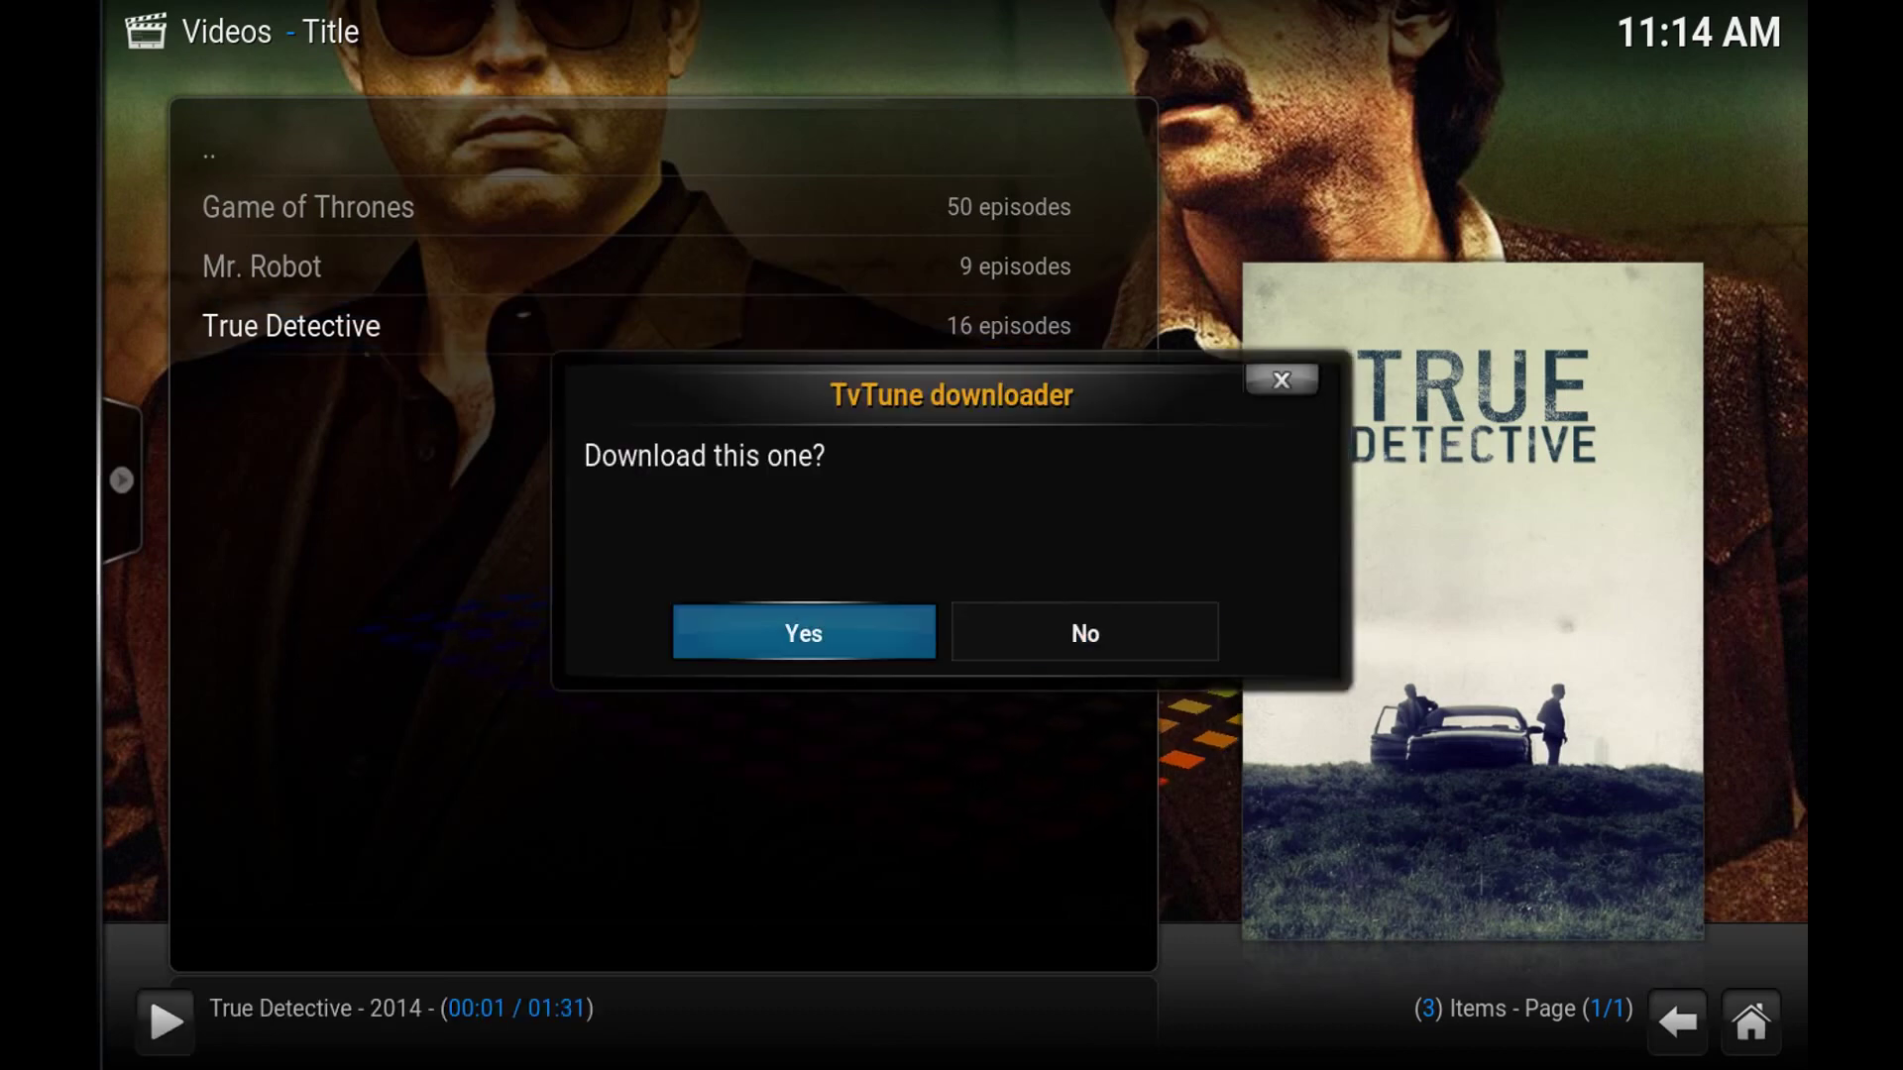
{"action": "key", "text": "Return"}
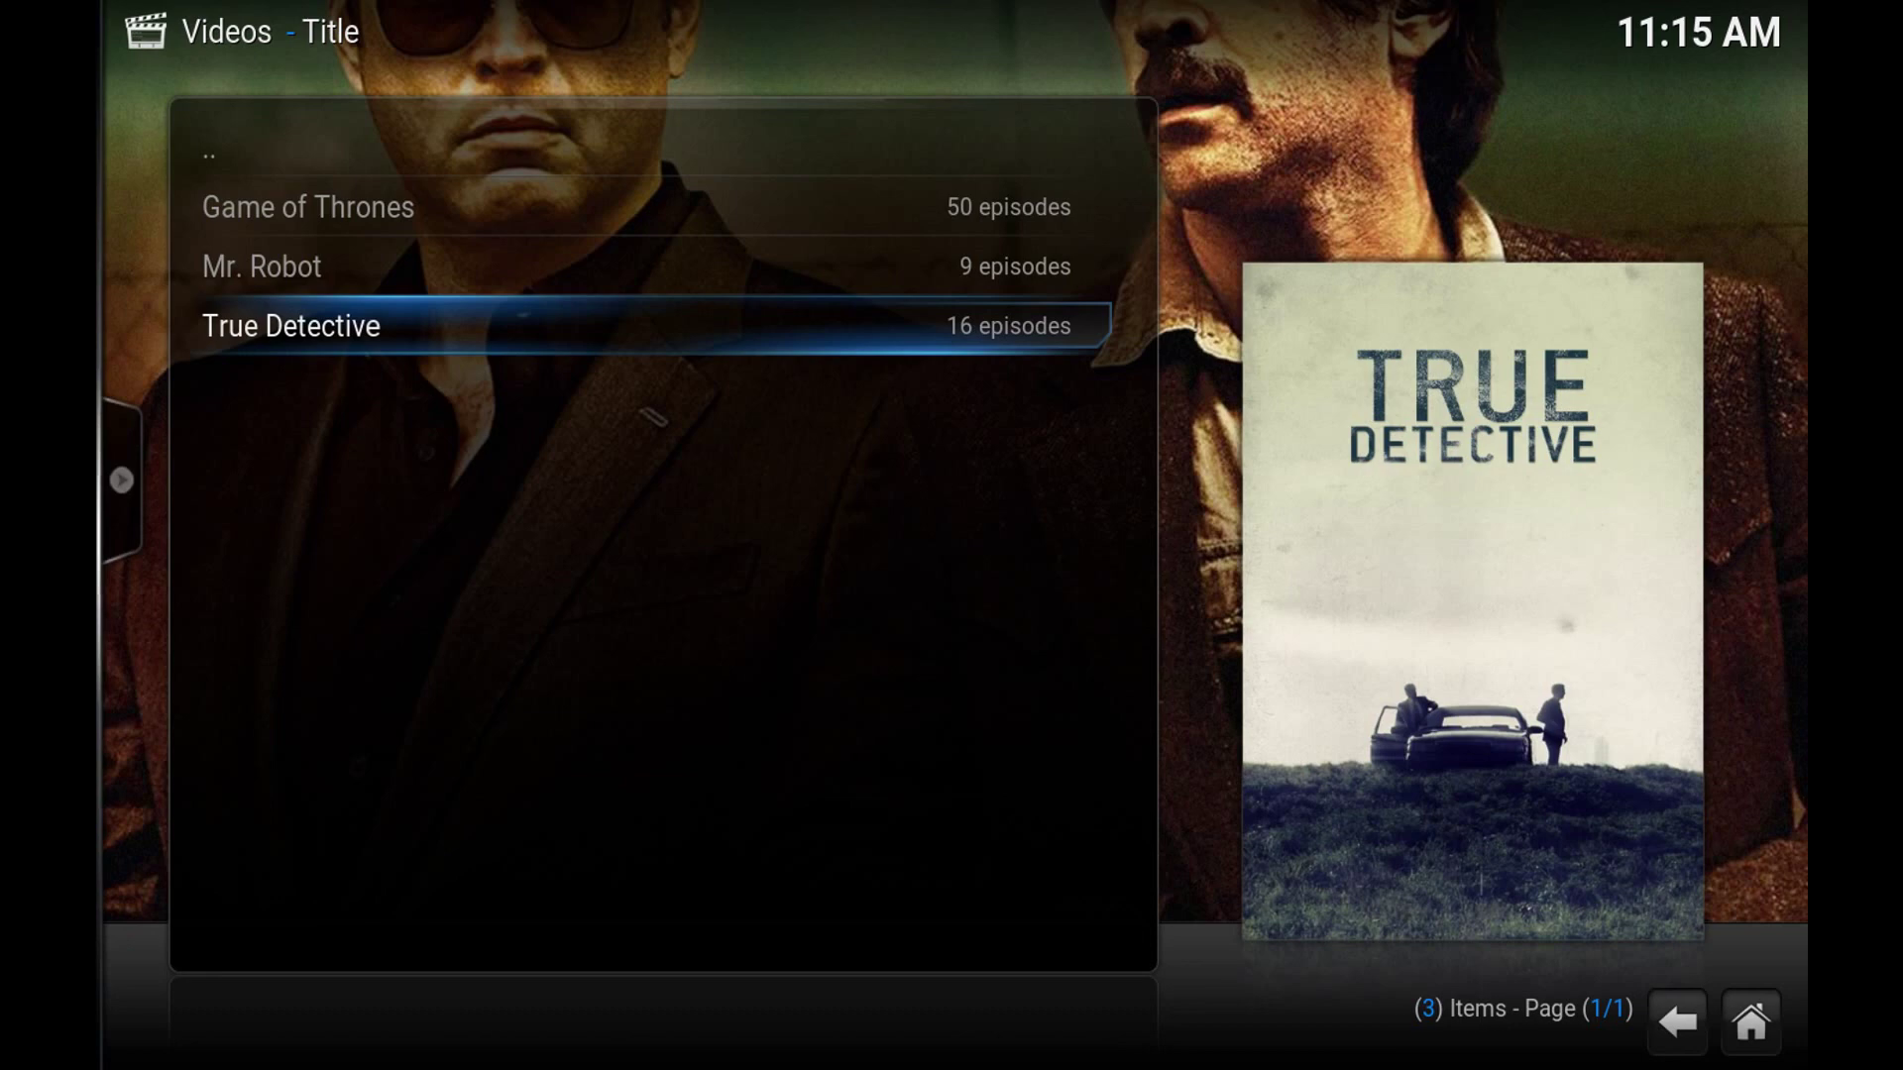
Open True Detective so its theme plays, highlight Season 1, then back out toward Home
{"action": "key", "text": "Return"}
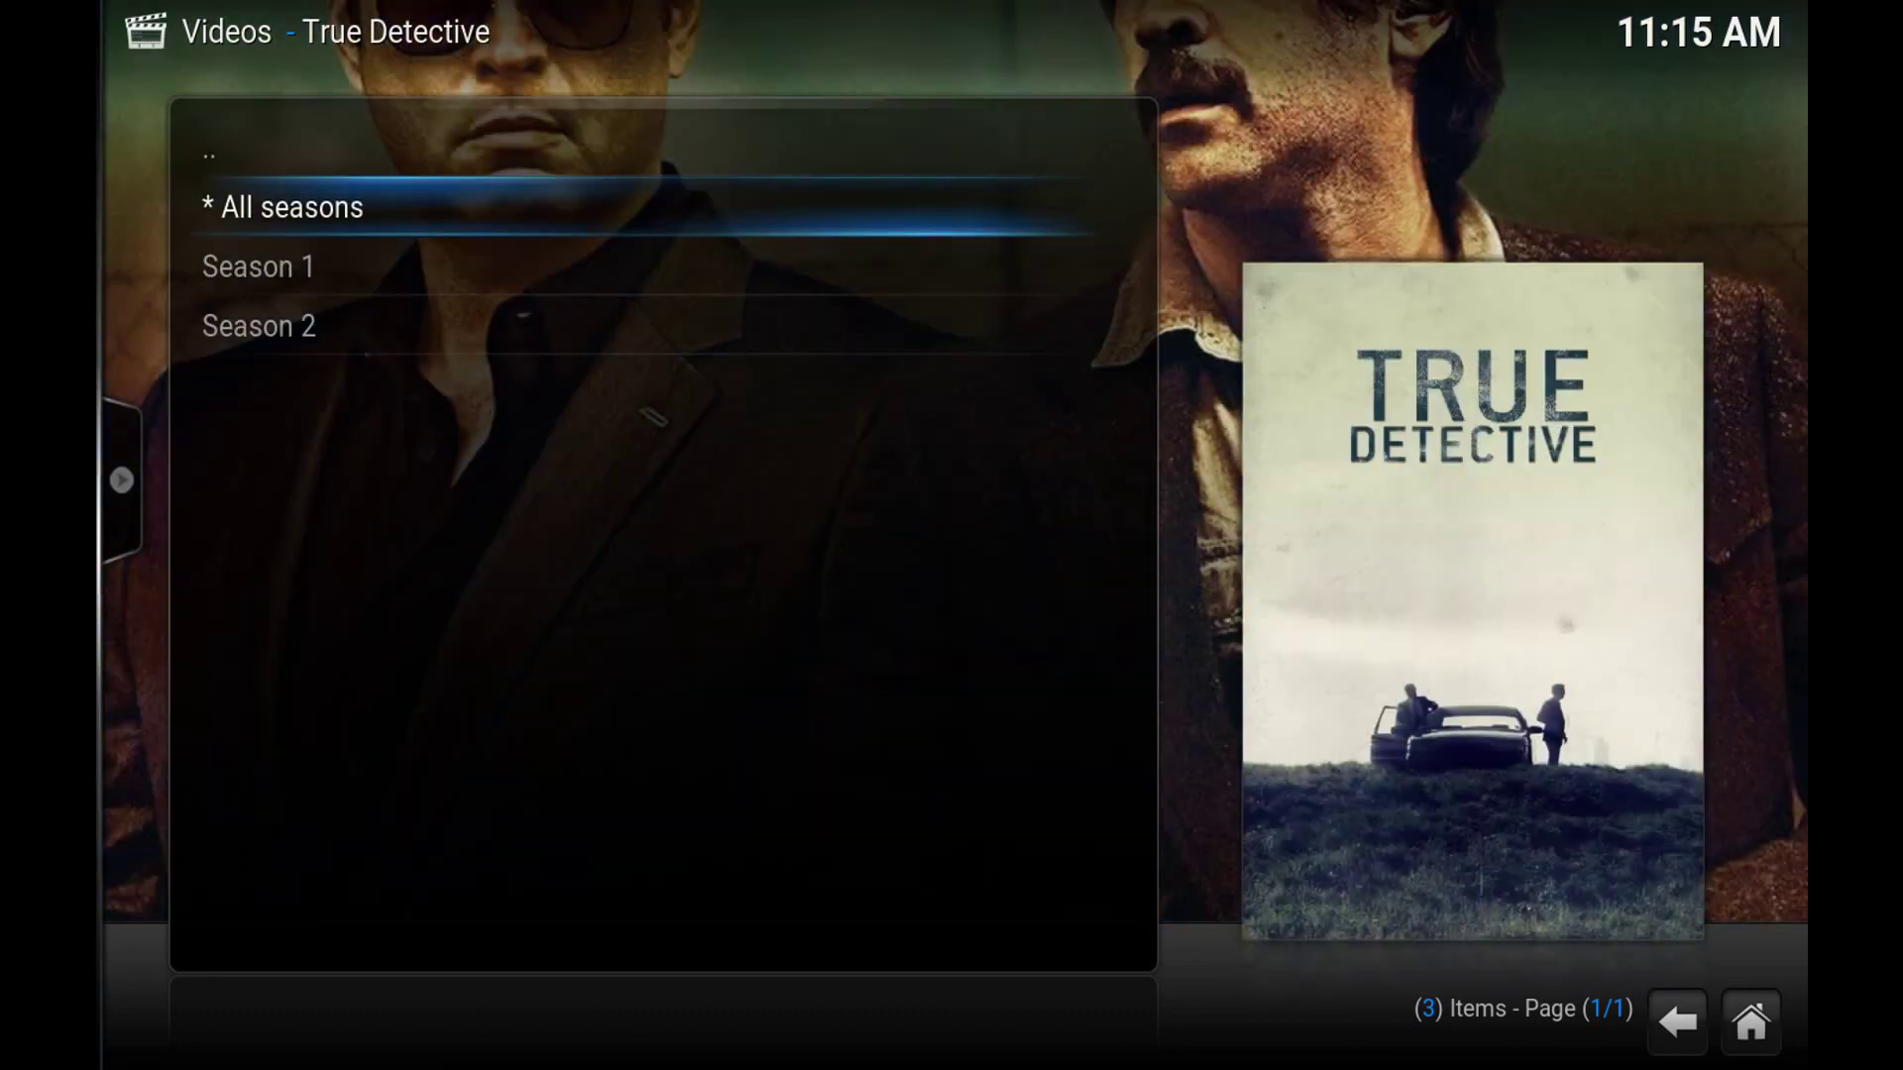
{"action": "key", "text": "Down"}
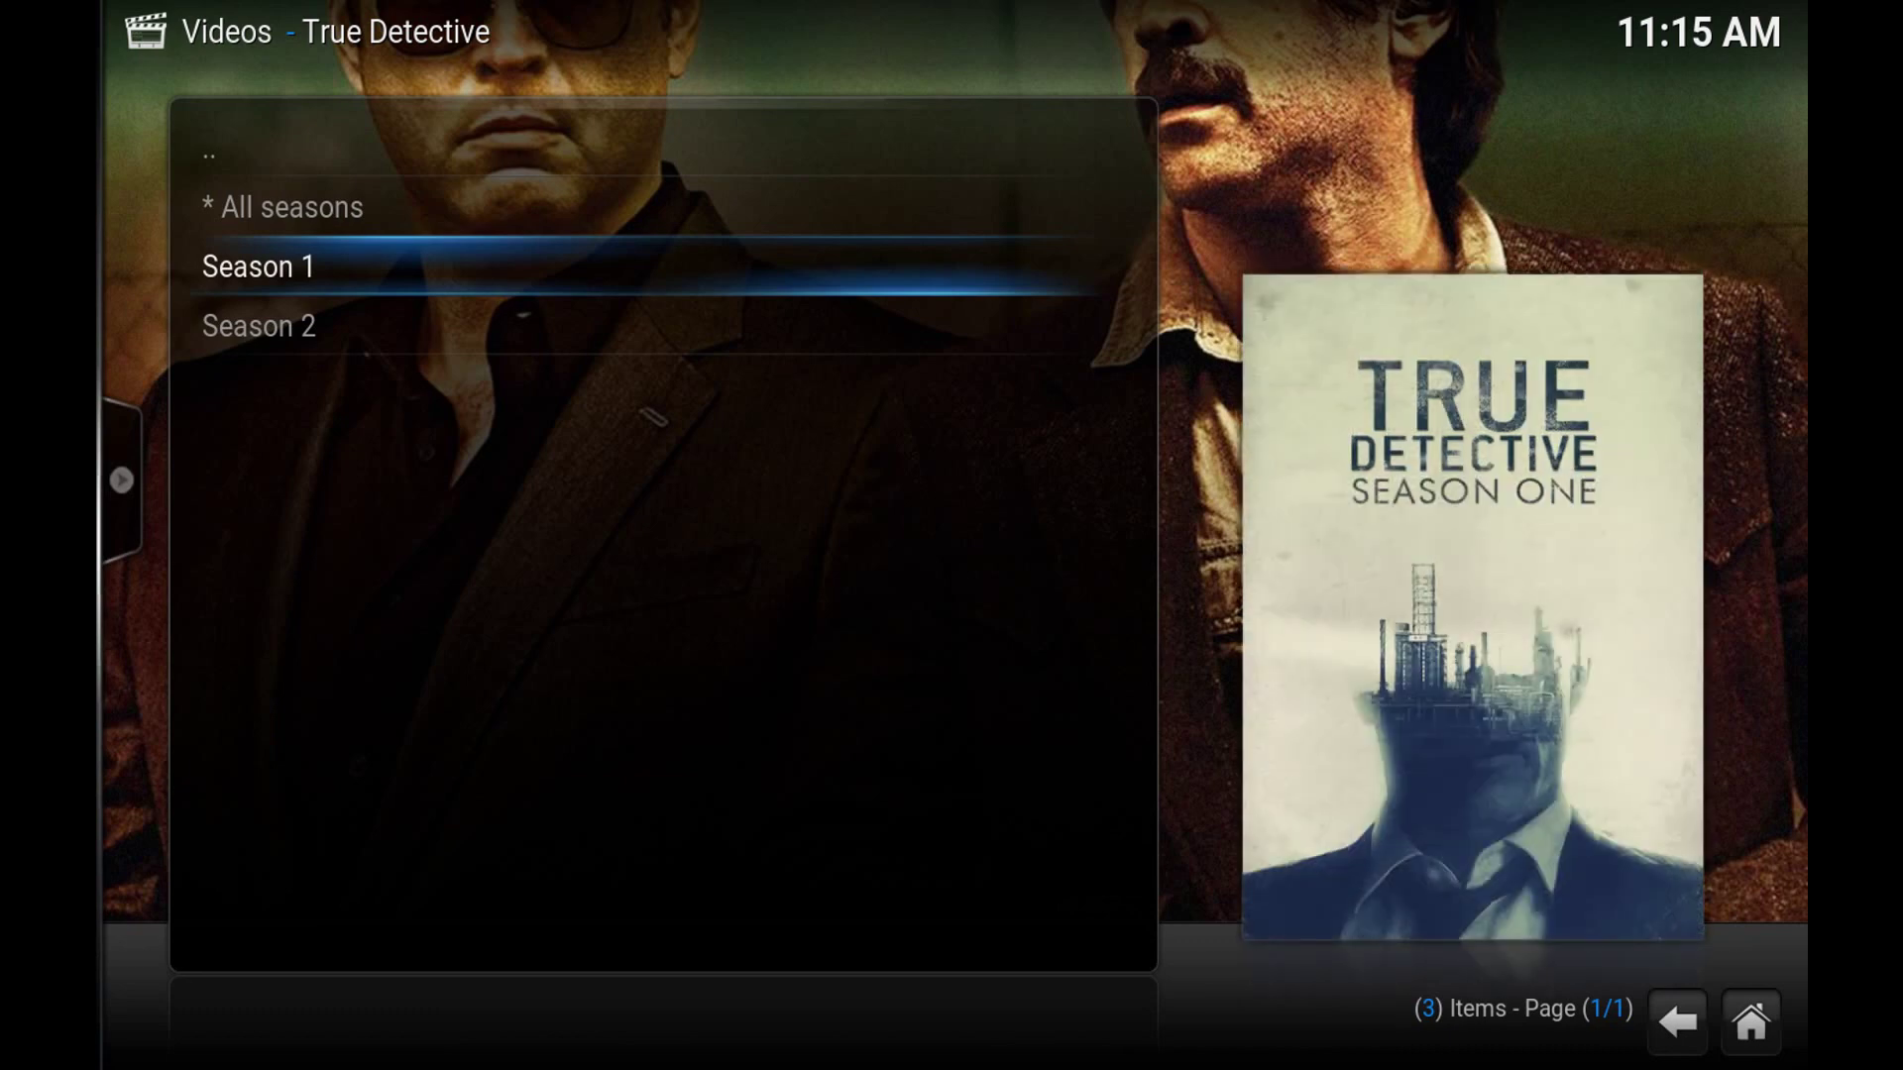
{"action": "key", "text": "Escape"}
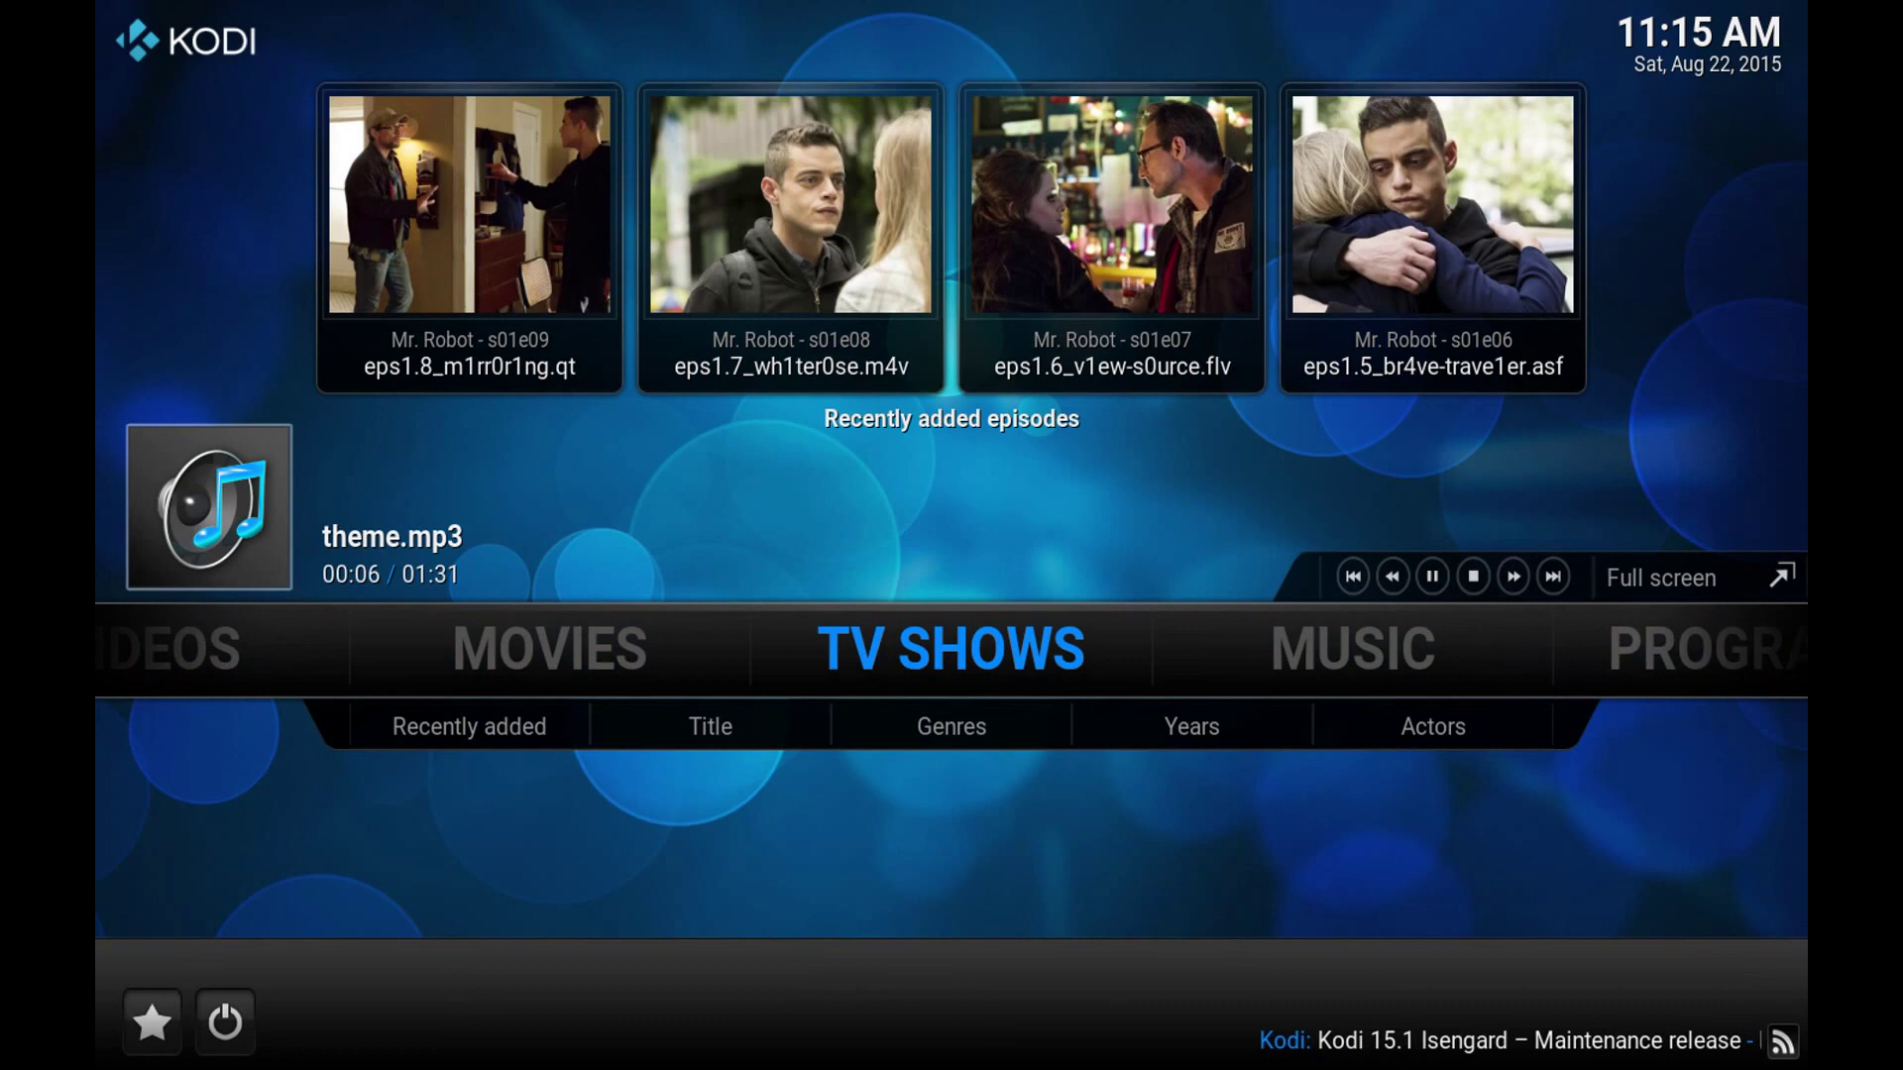